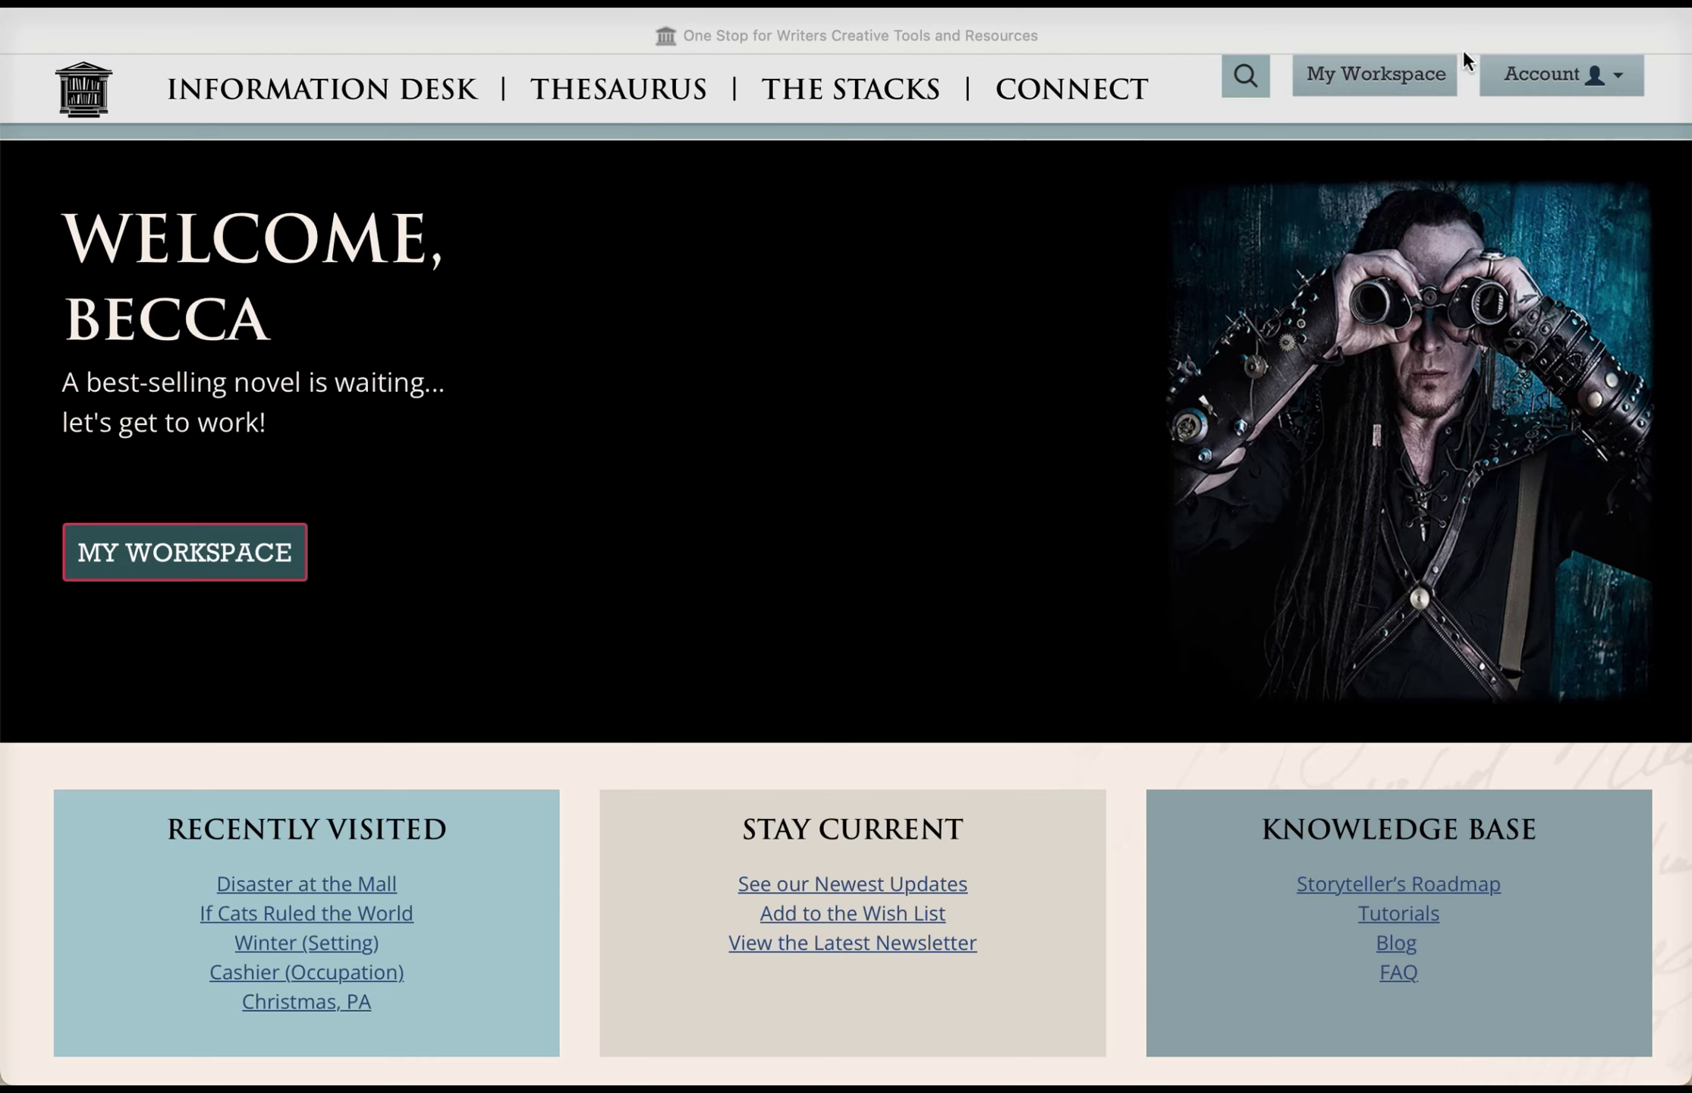
- Bring the browser window showing One Stop for Writers into focus
{"action": "left_click", "coordinate": [1381, 90]}
- Go to My Workspace and bring up the list of new items to create
{"action": "left_click", "coordinate": [1380, 82]}
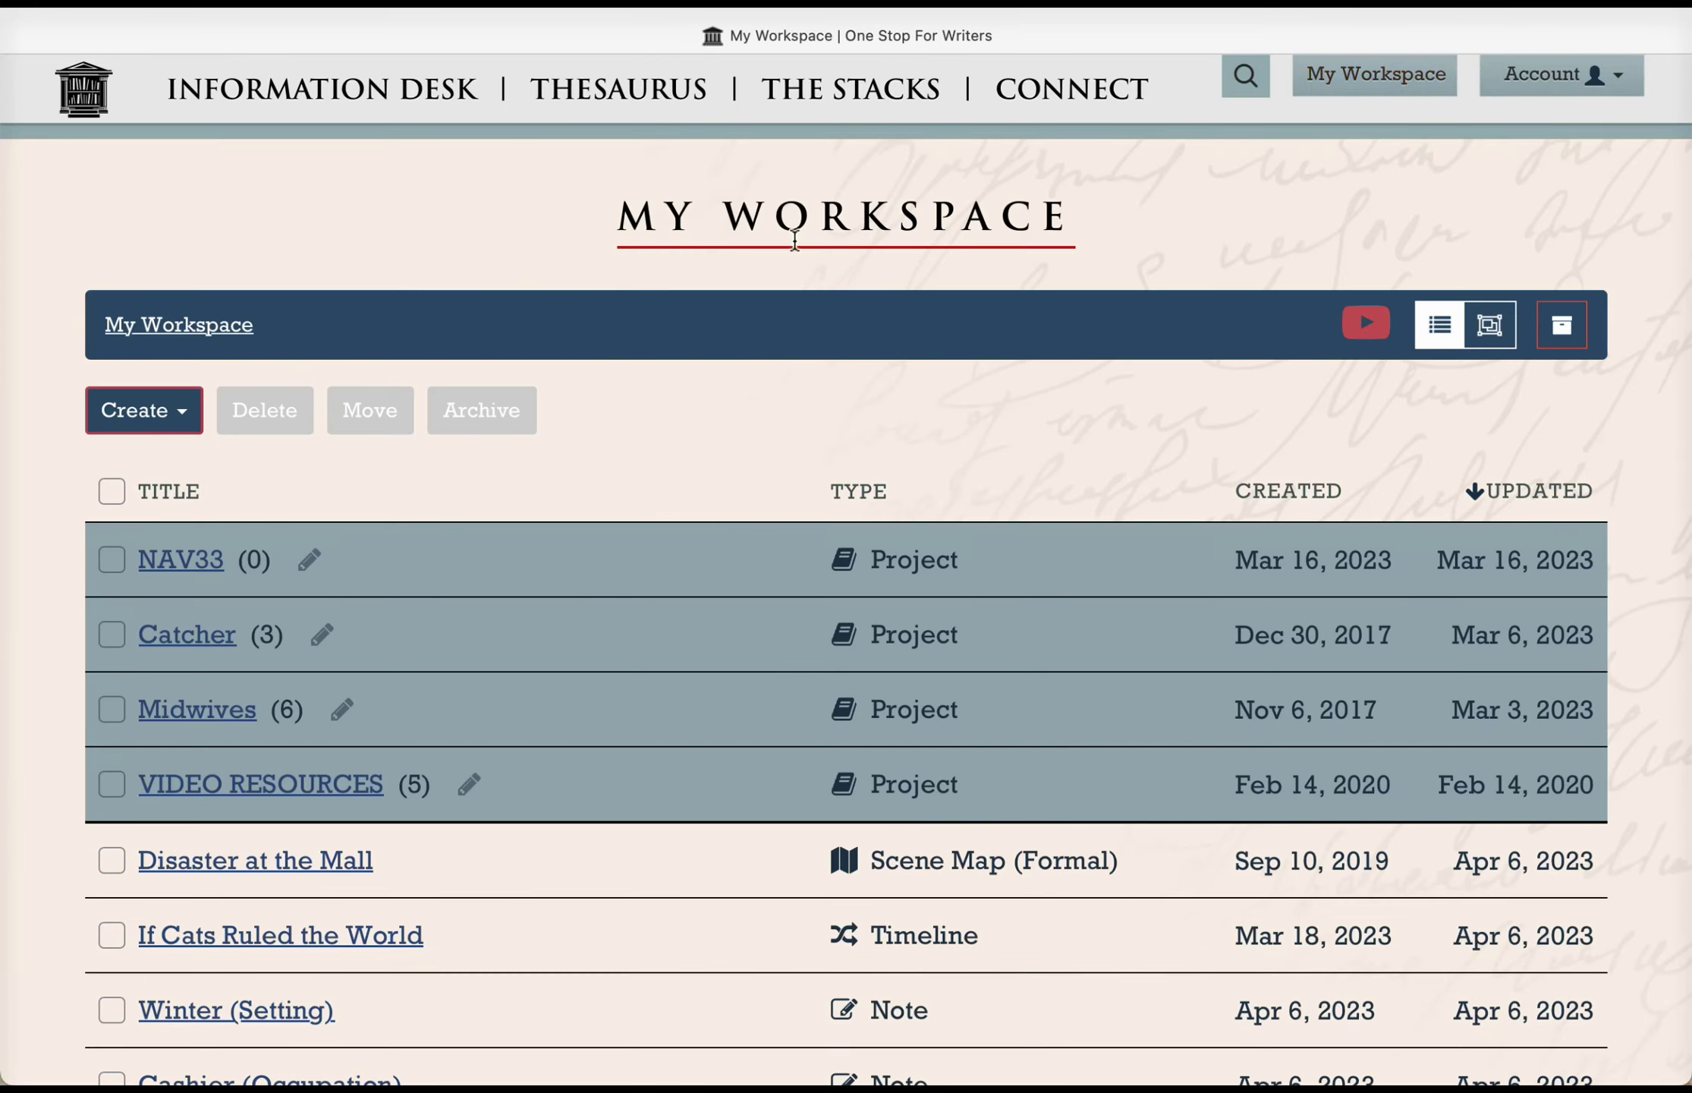
{"action": "left_click", "coordinate": [135, 429]}
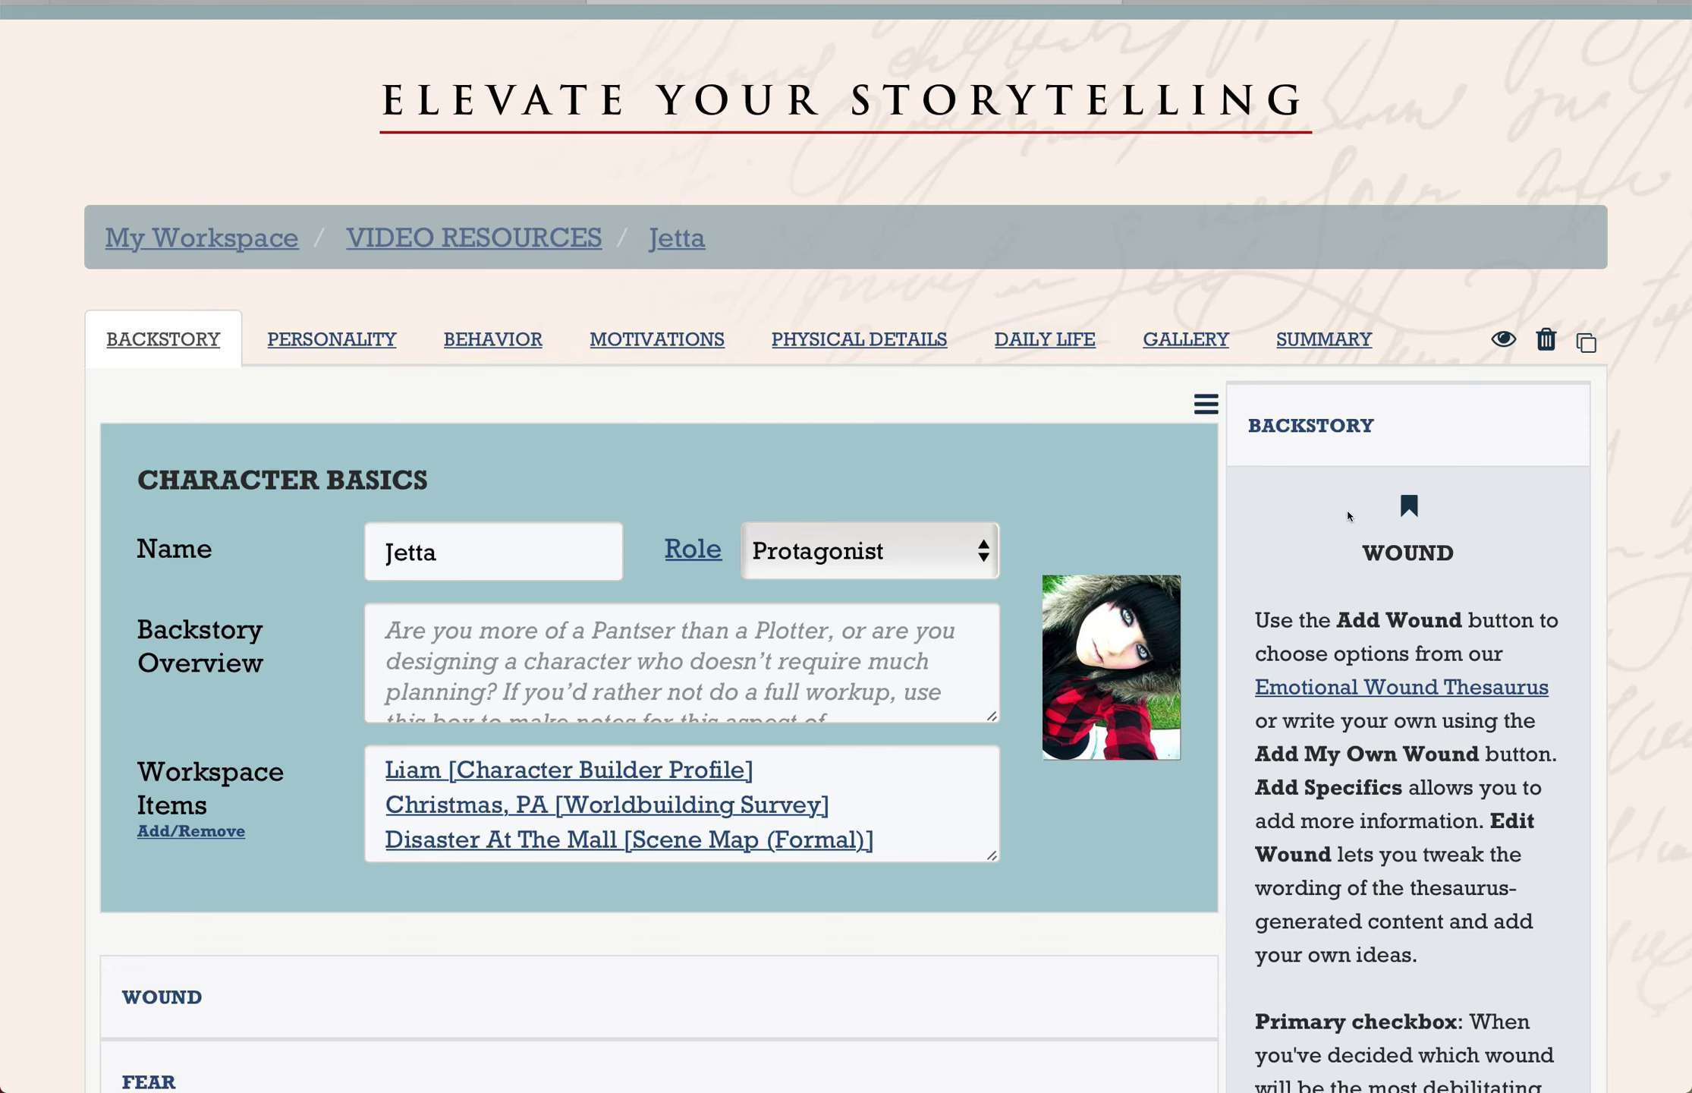
- Collapse the Backstory help notes so Jetta's Character Basics form widens
{"action": "scroll", "coordinate": [1349, 514], "scroll_direction": "down", "scroll_amount": 4}
{"action": "scroll", "coordinate": [1348, 515], "scroll_direction": "down", "scroll_amount": 3}
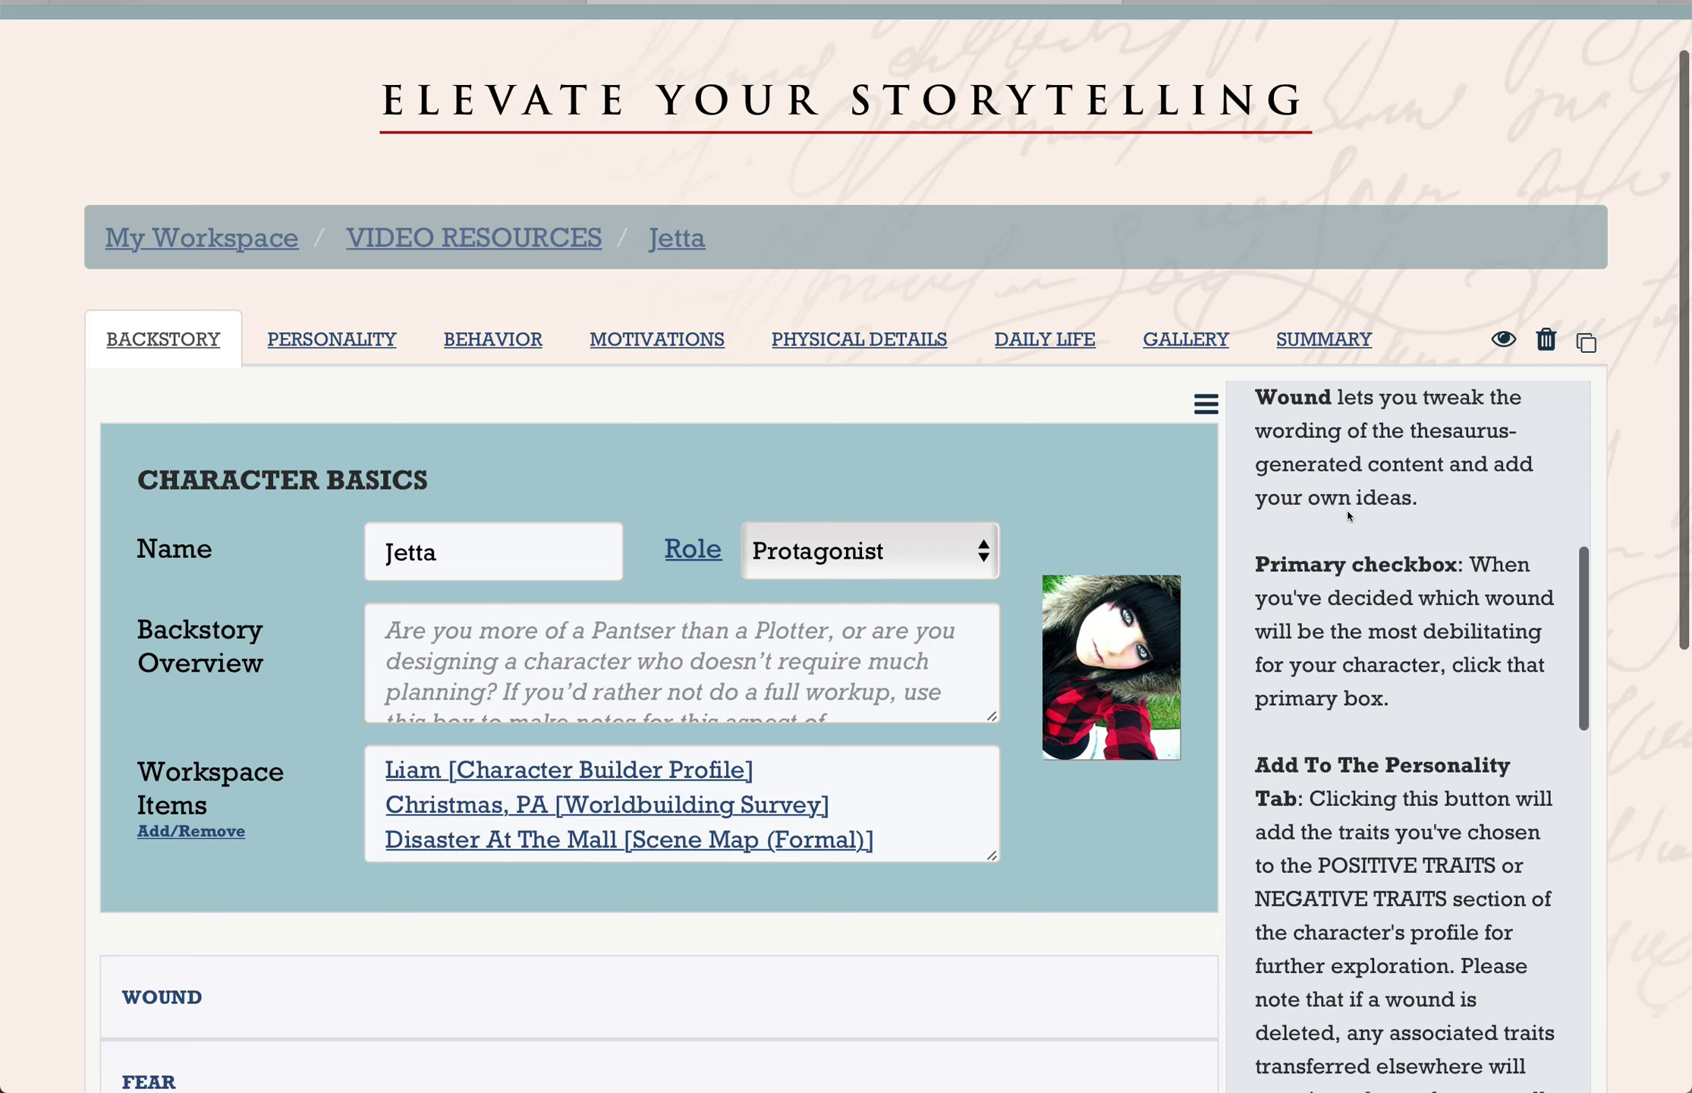
{"action": "left_click", "coordinate": [1202, 404]}
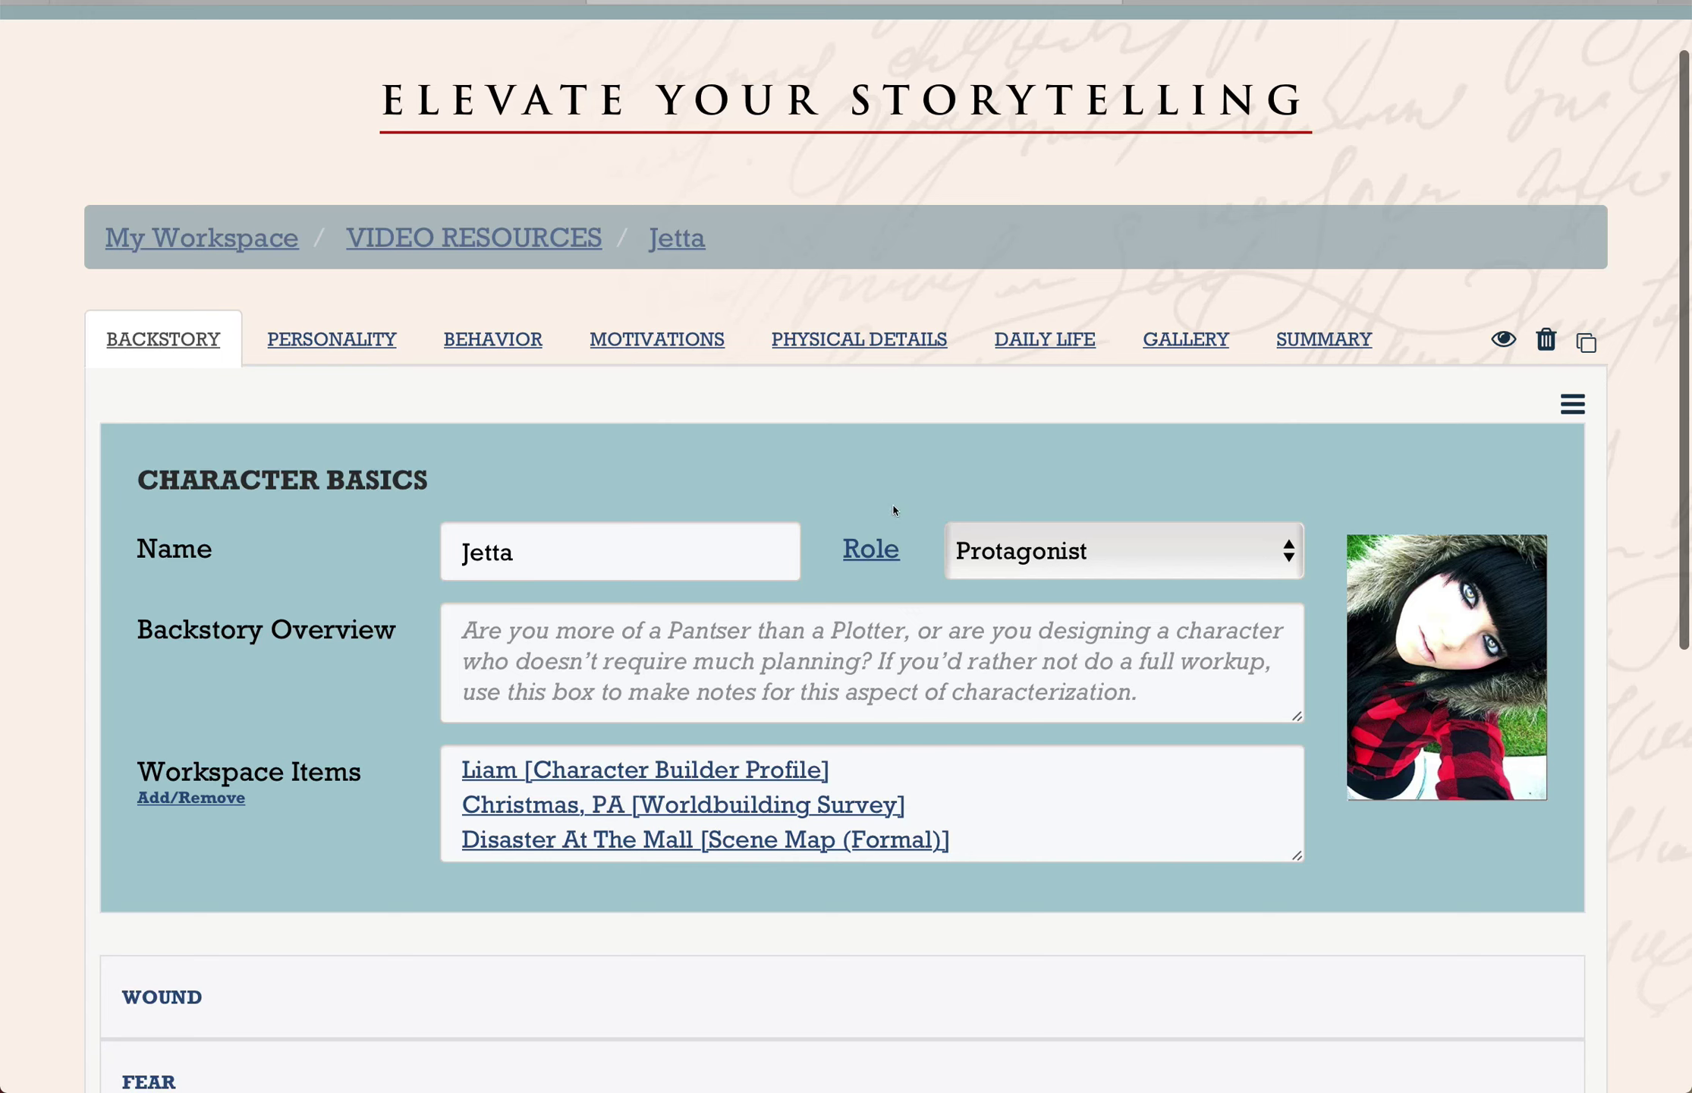
- Check the role list, keep Protagonist, and open the Role Guide
{"action": "mouse_move", "coordinate": [1020, 527]}
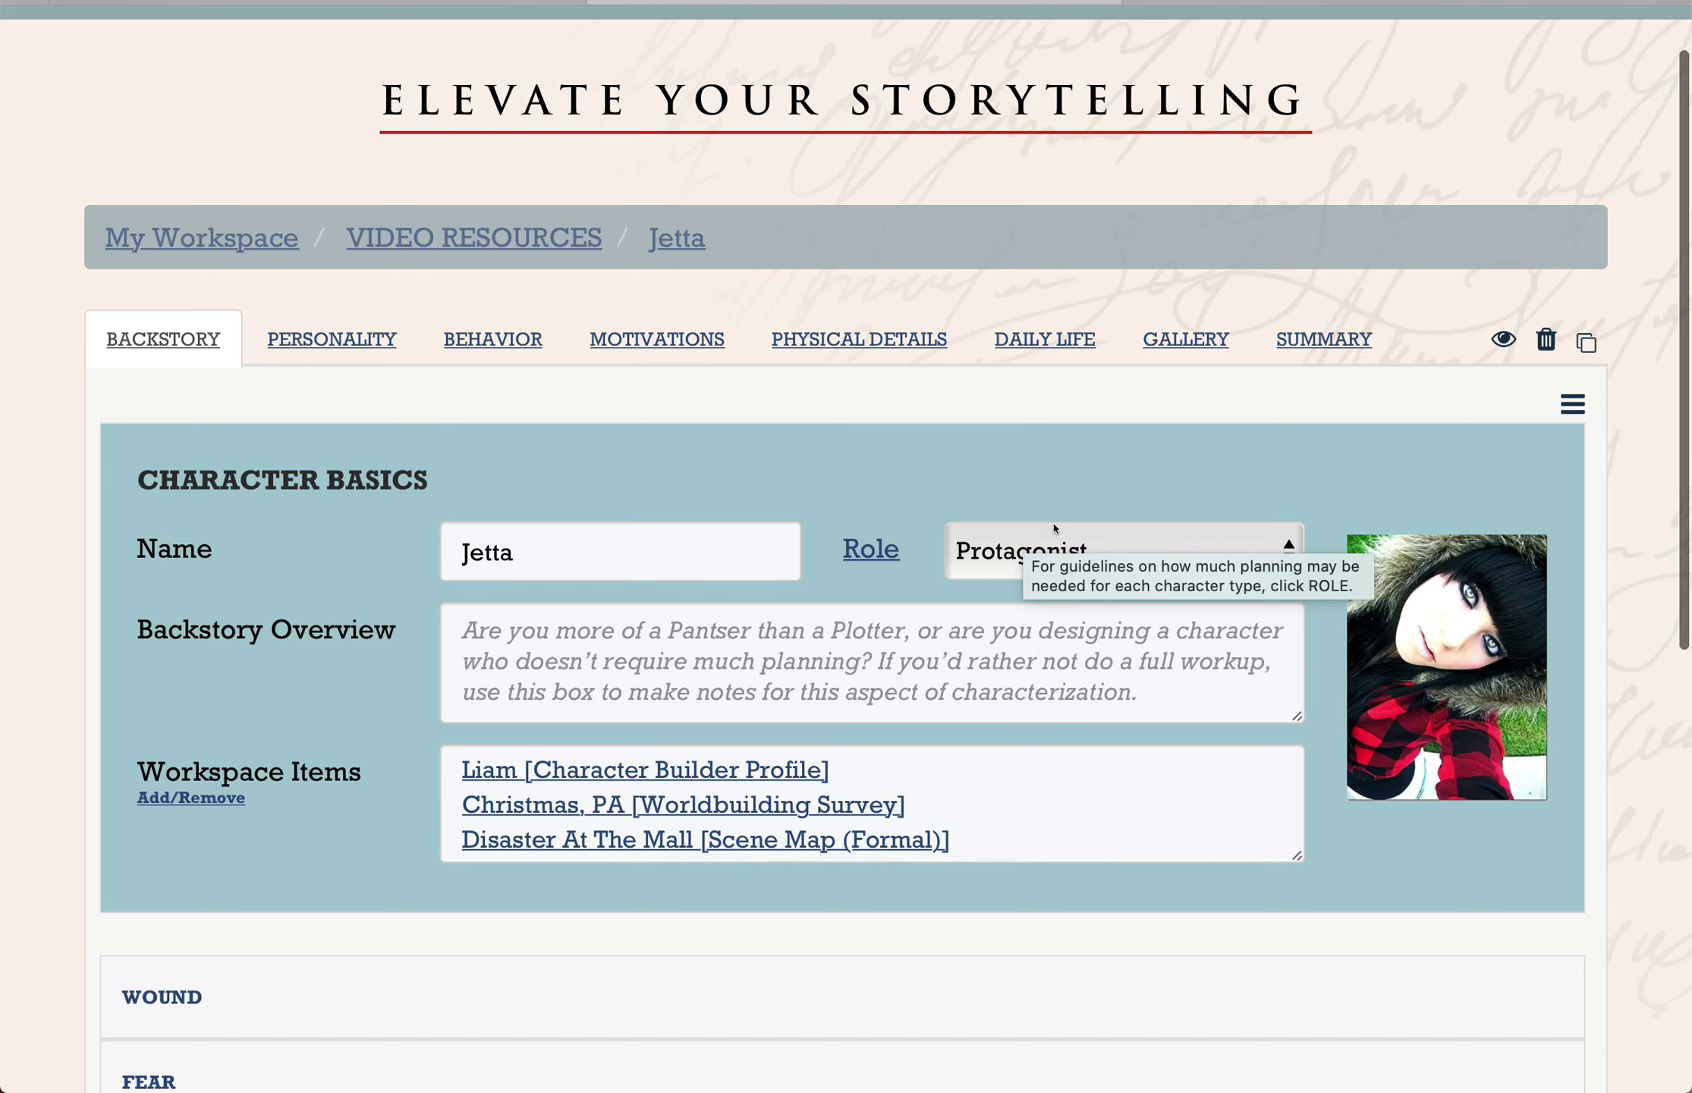
{"action": "left_click", "coordinate": [1287, 546]}
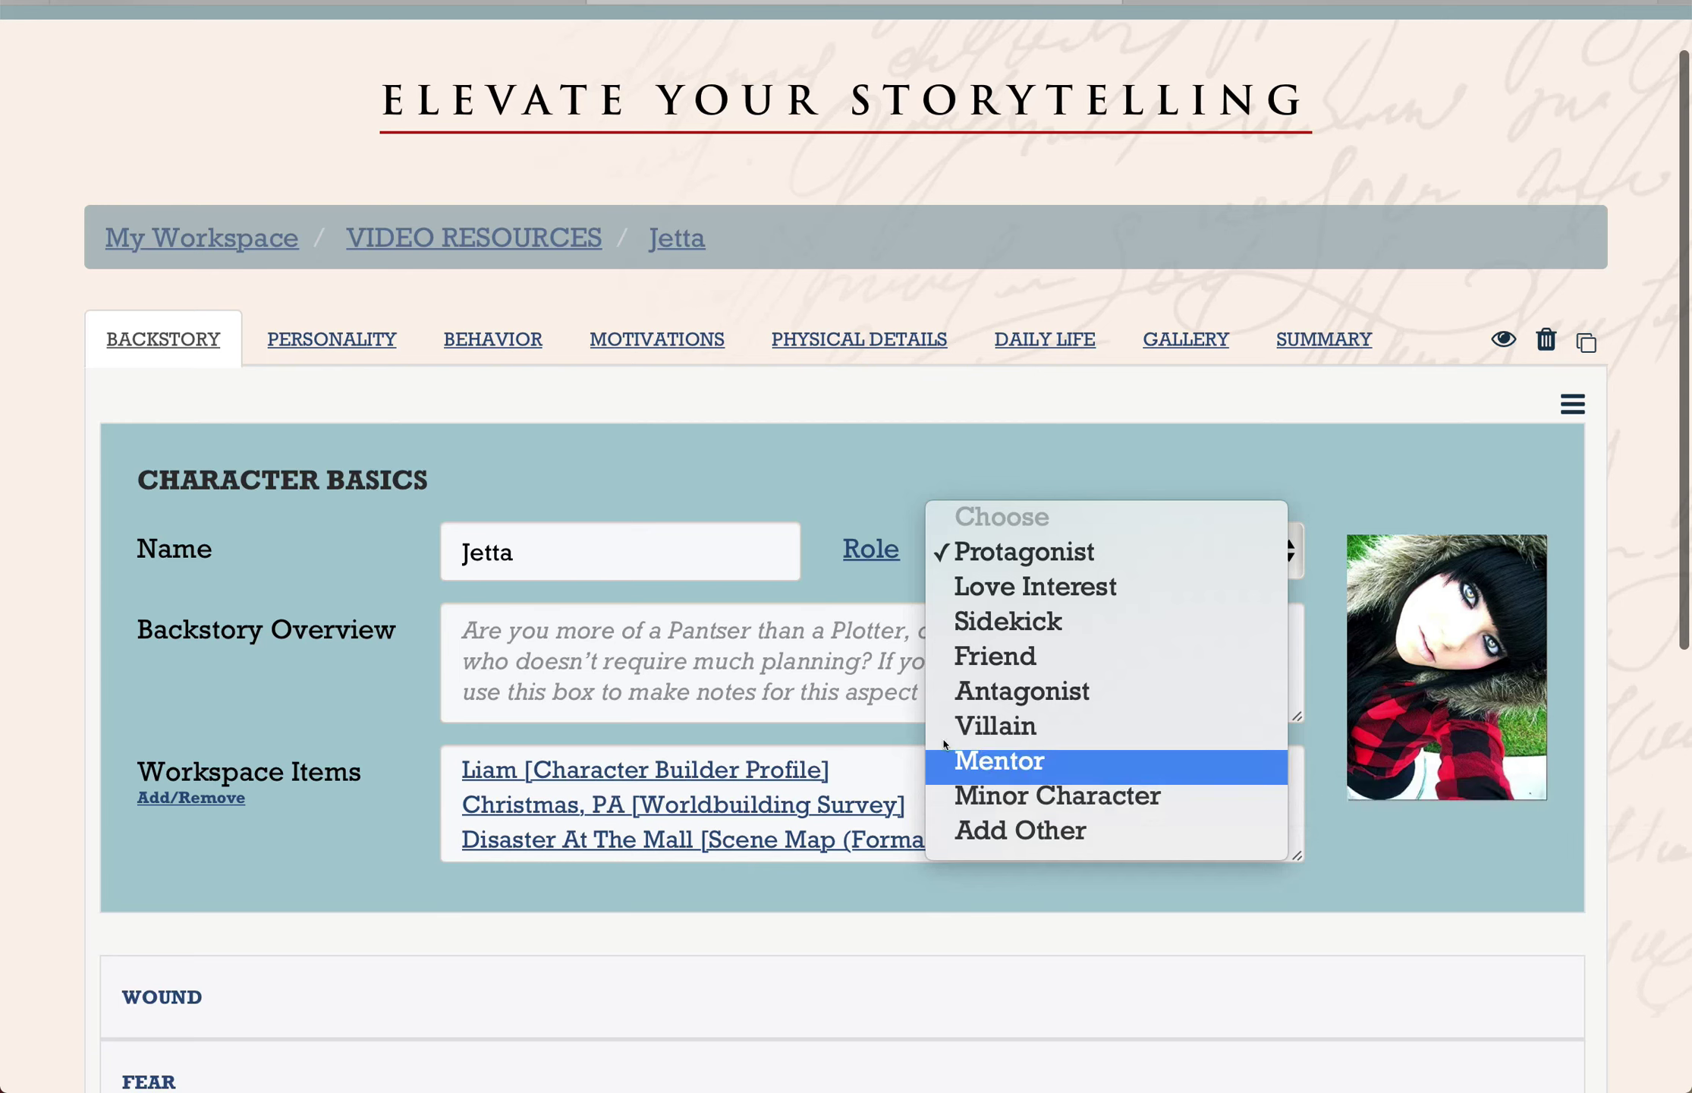
{"action": "left_click", "coordinate": [884, 584]}
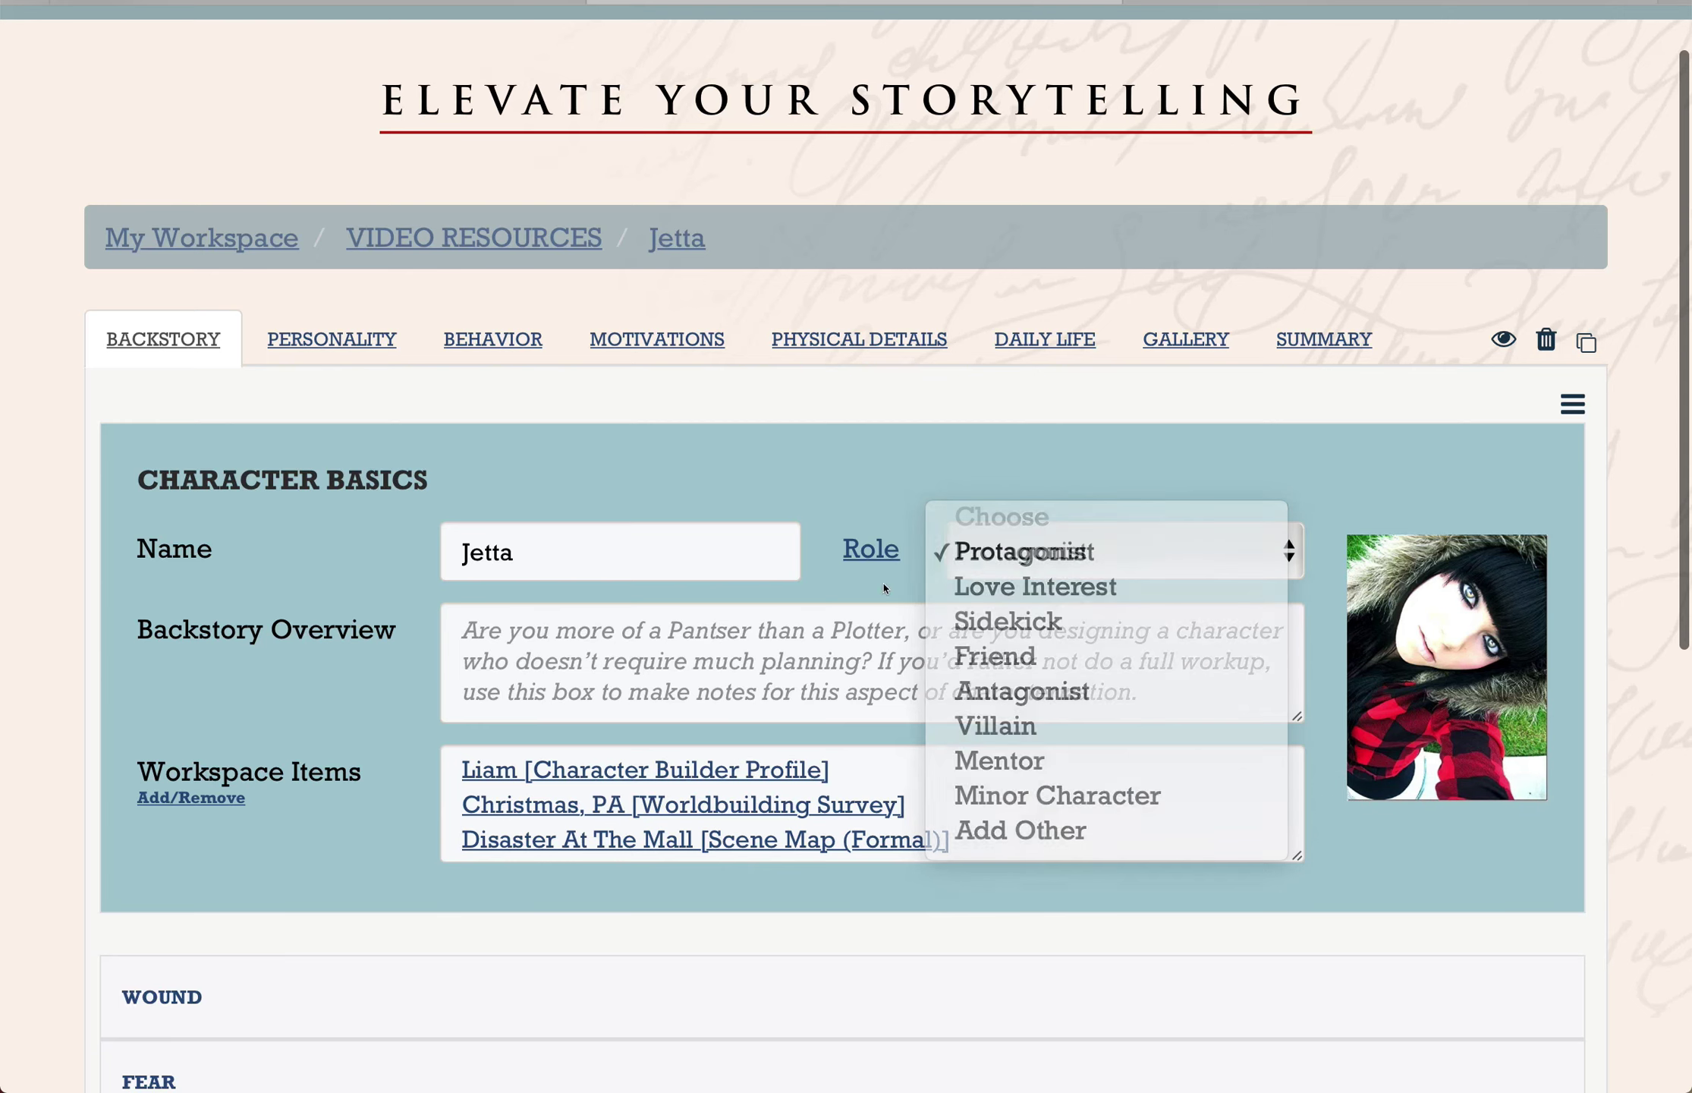
{"action": "left_click", "coordinate": [869, 544]}
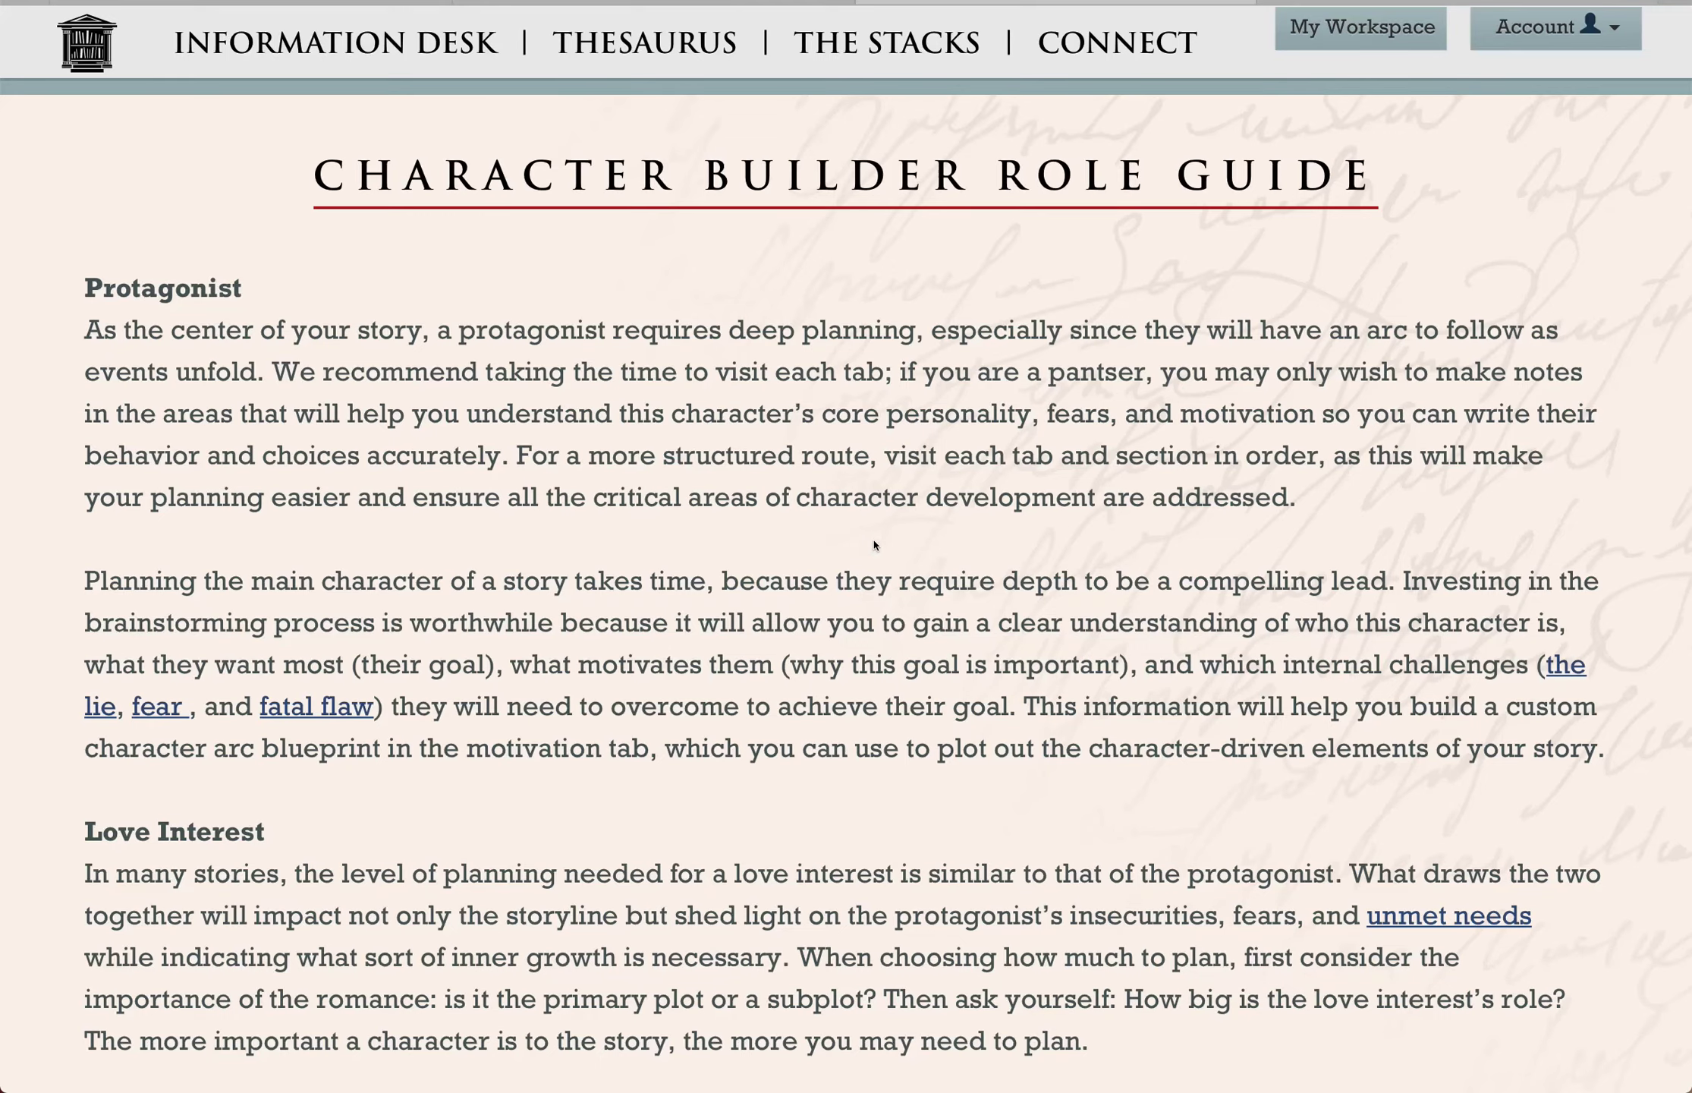
{"action": "scroll", "coordinate": [875, 544], "scroll_direction": "down", "scroll_amount": 8}
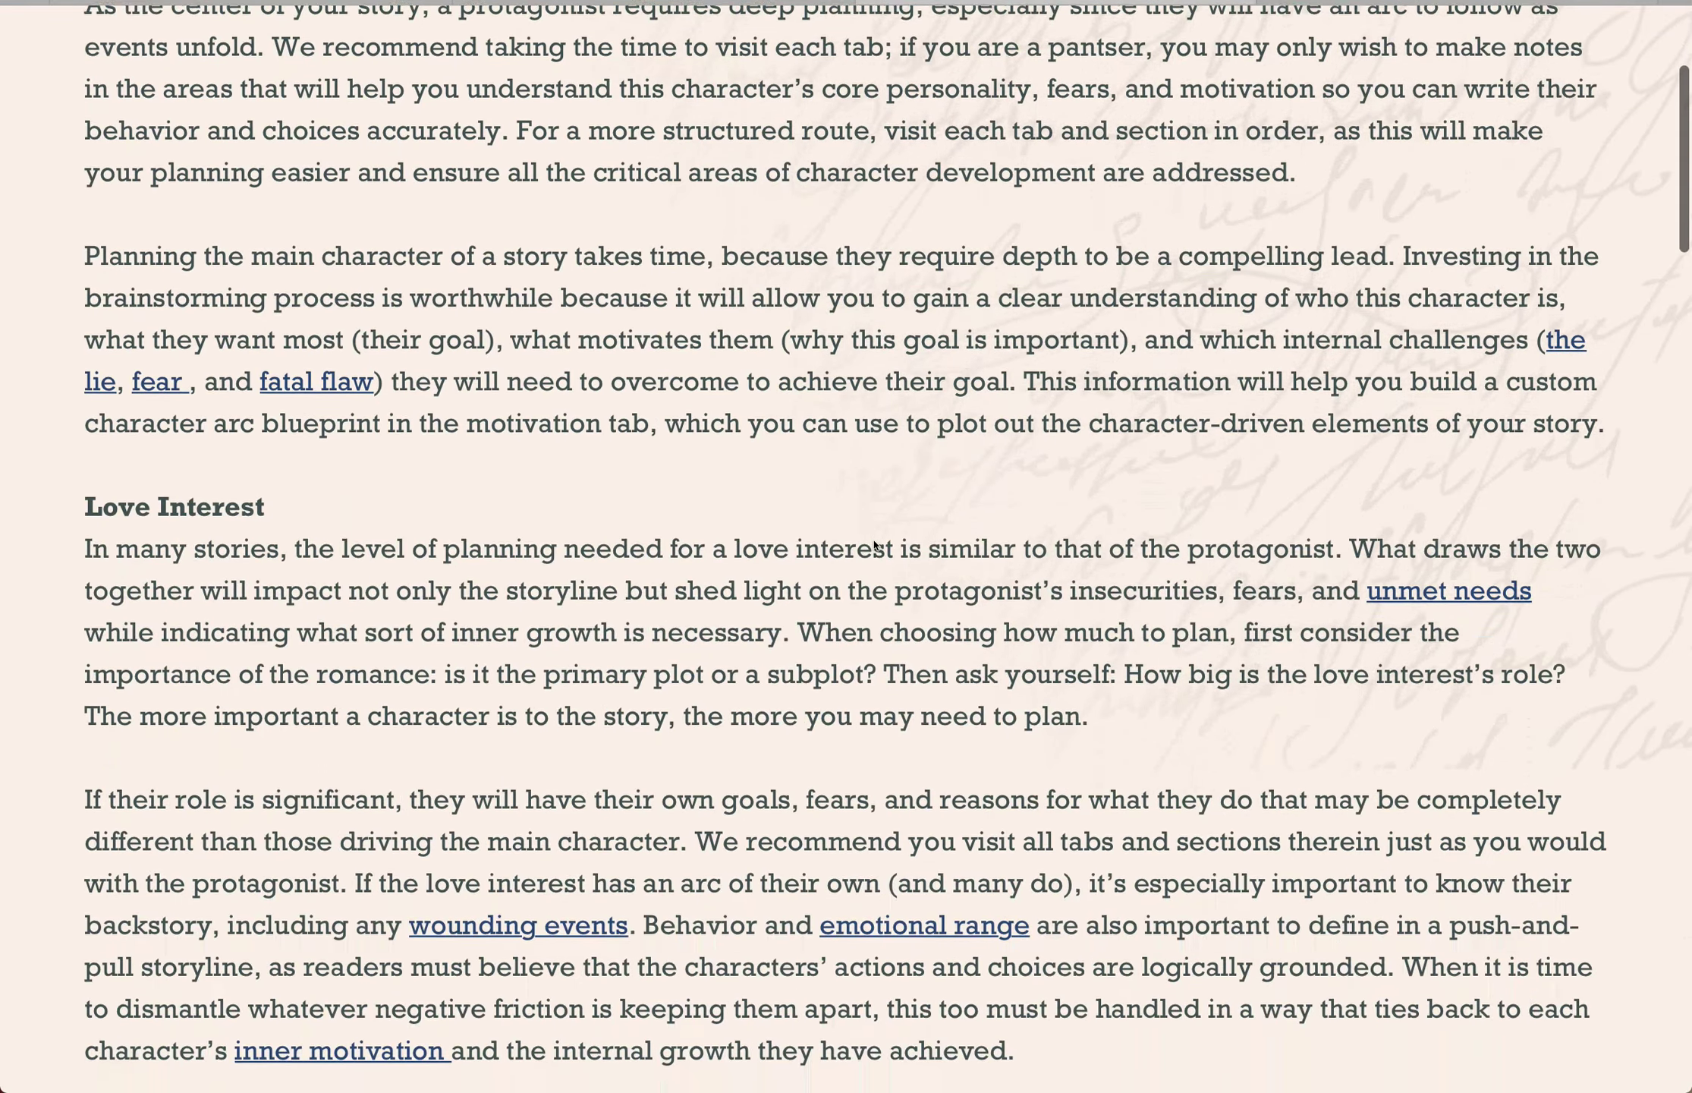
{"action": "scroll", "coordinate": [875, 544], "scroll_direction": "down", "scroll_amount": 8}
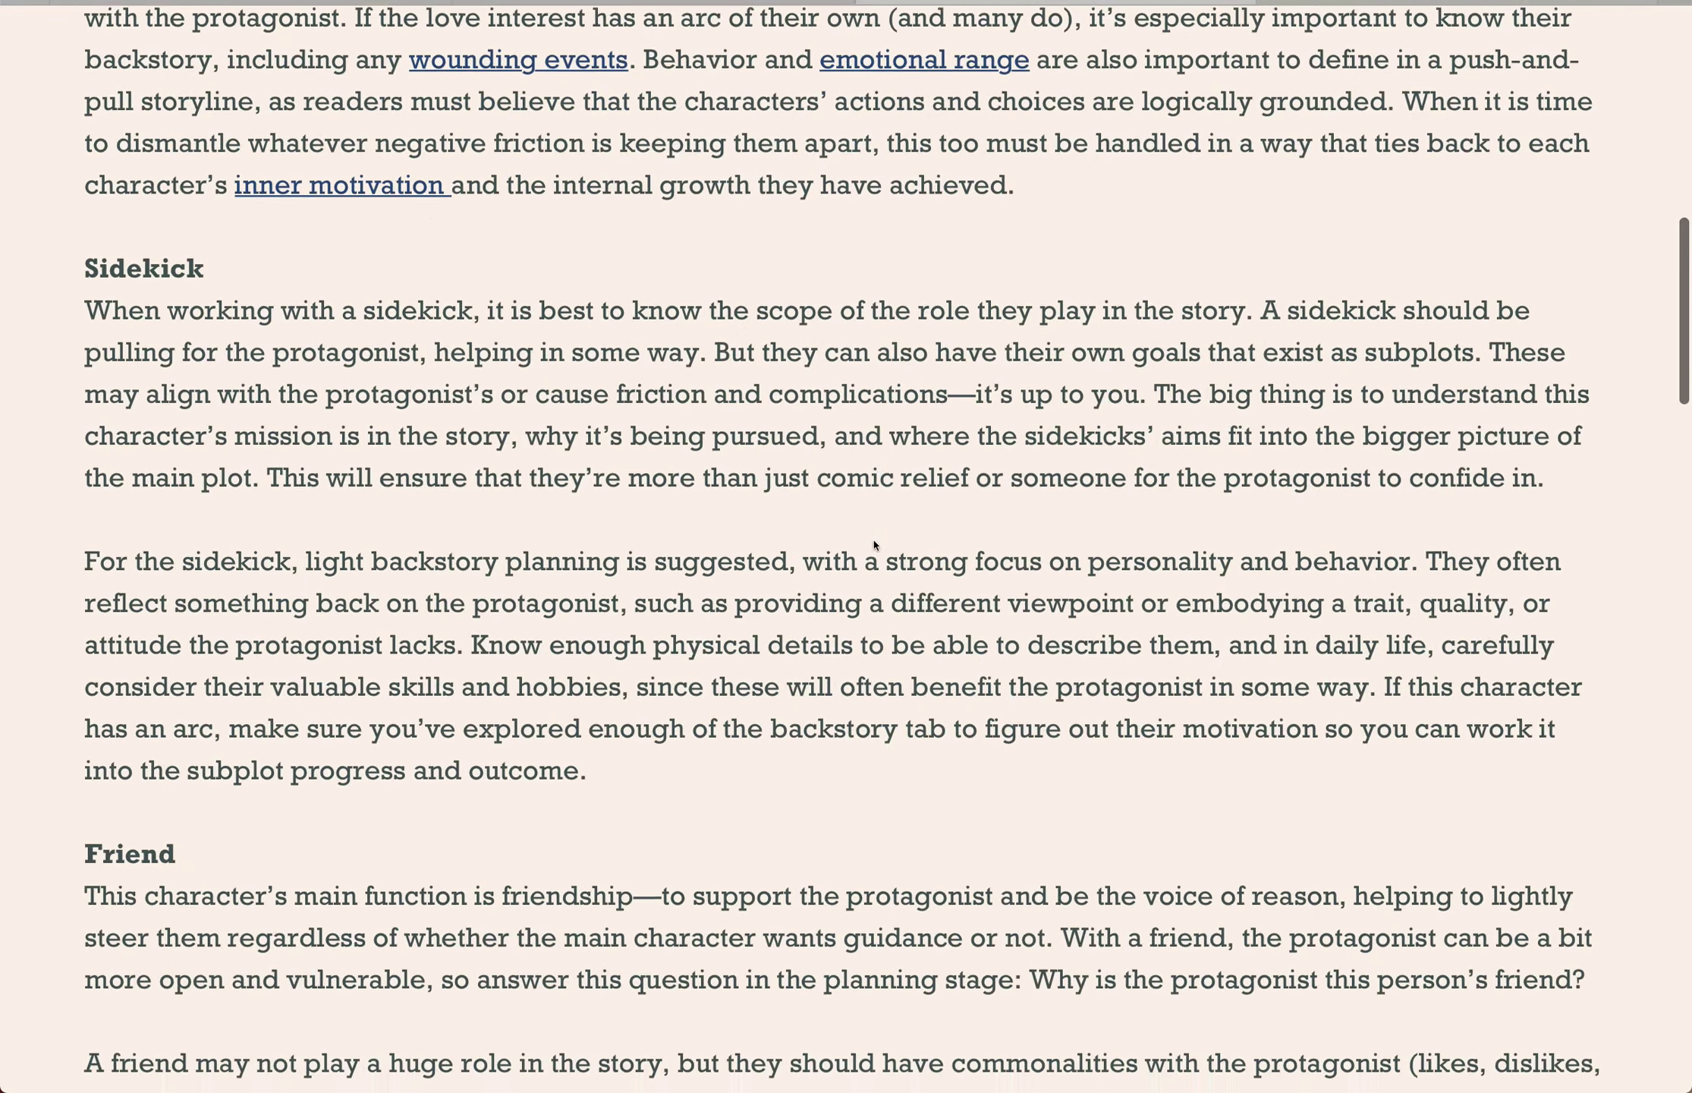
{"action": "key", "text": "super+w"}
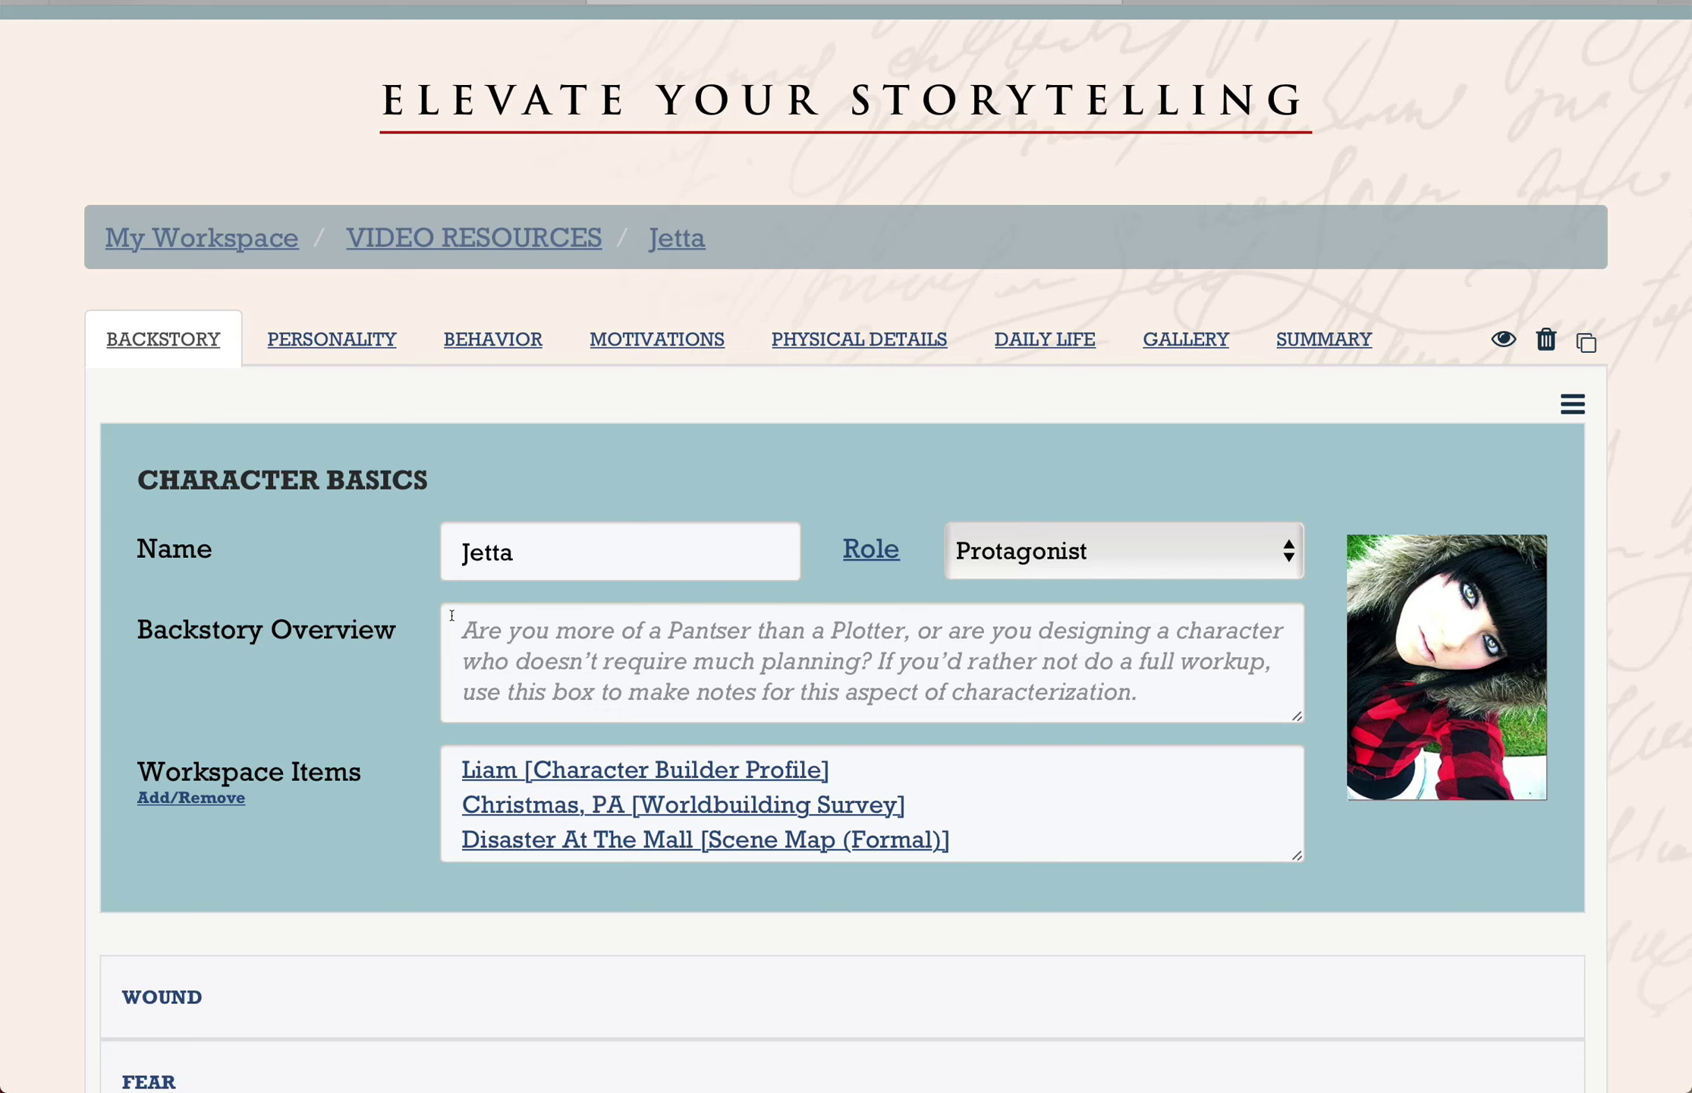
{"action": "left_click", "coordinate": [339, 332]}
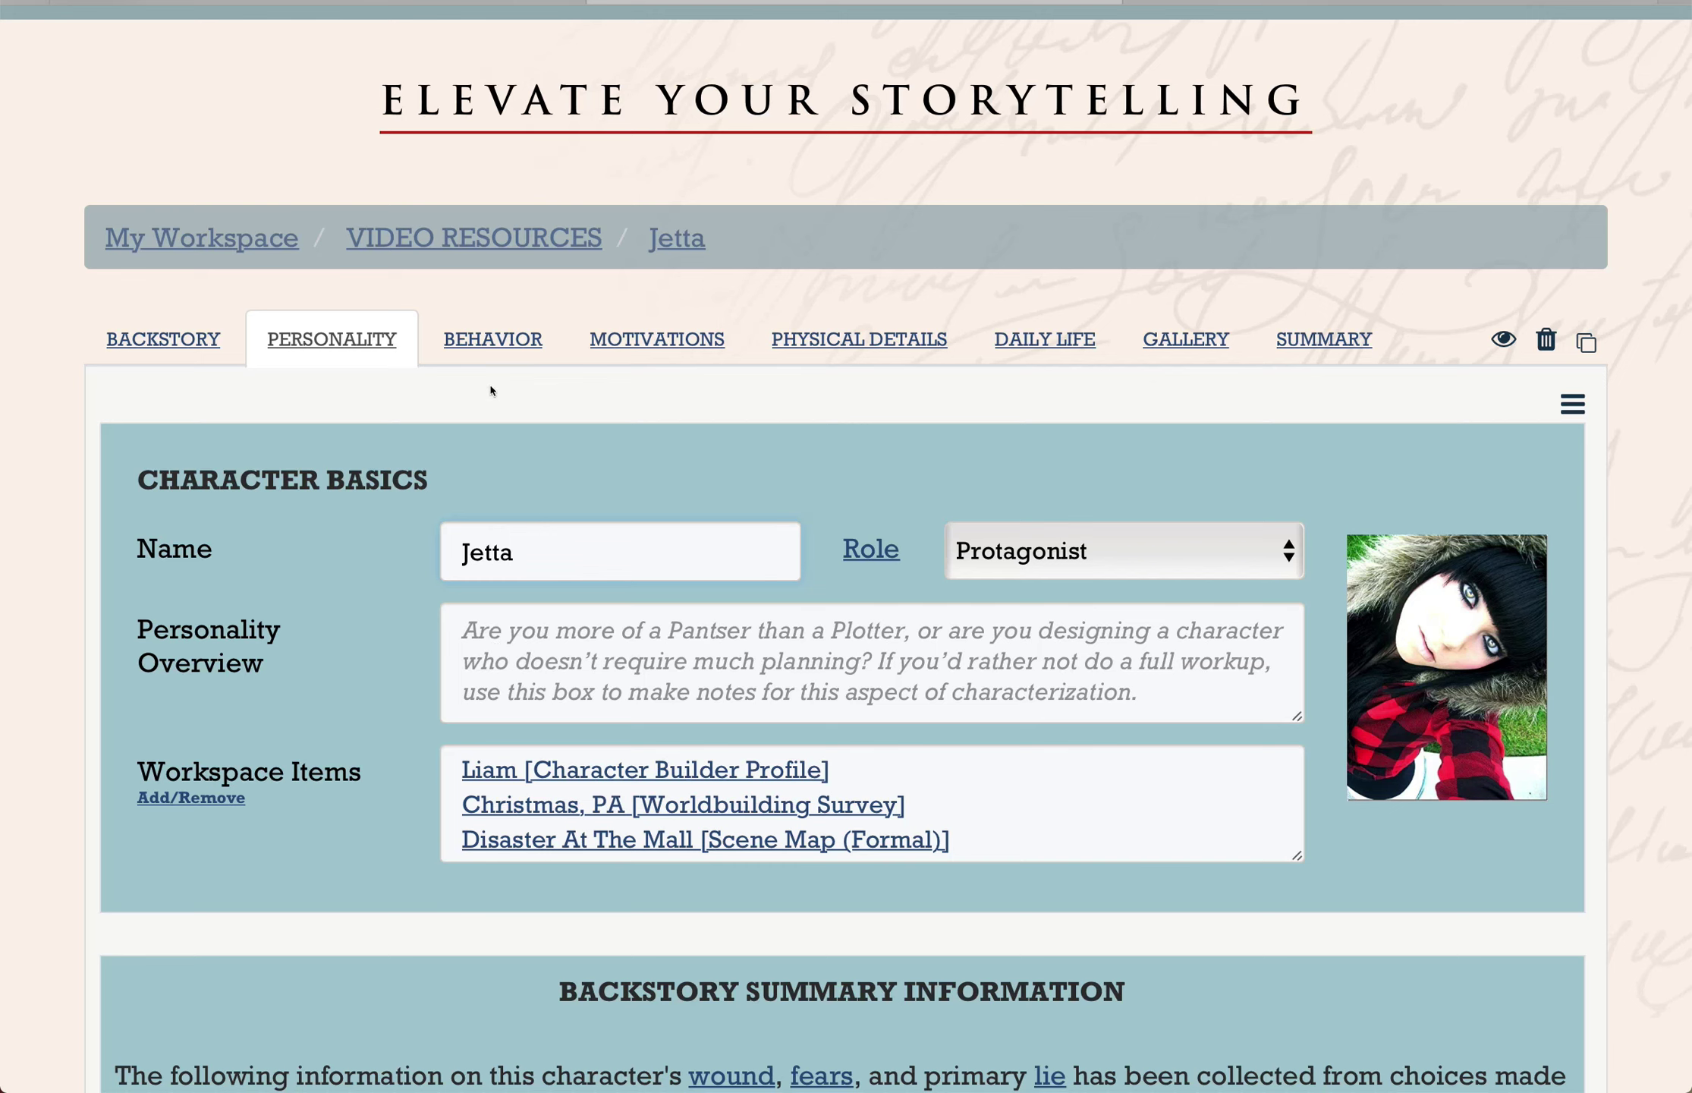
{"action": "left_click", "coordinate": [493, 342]}
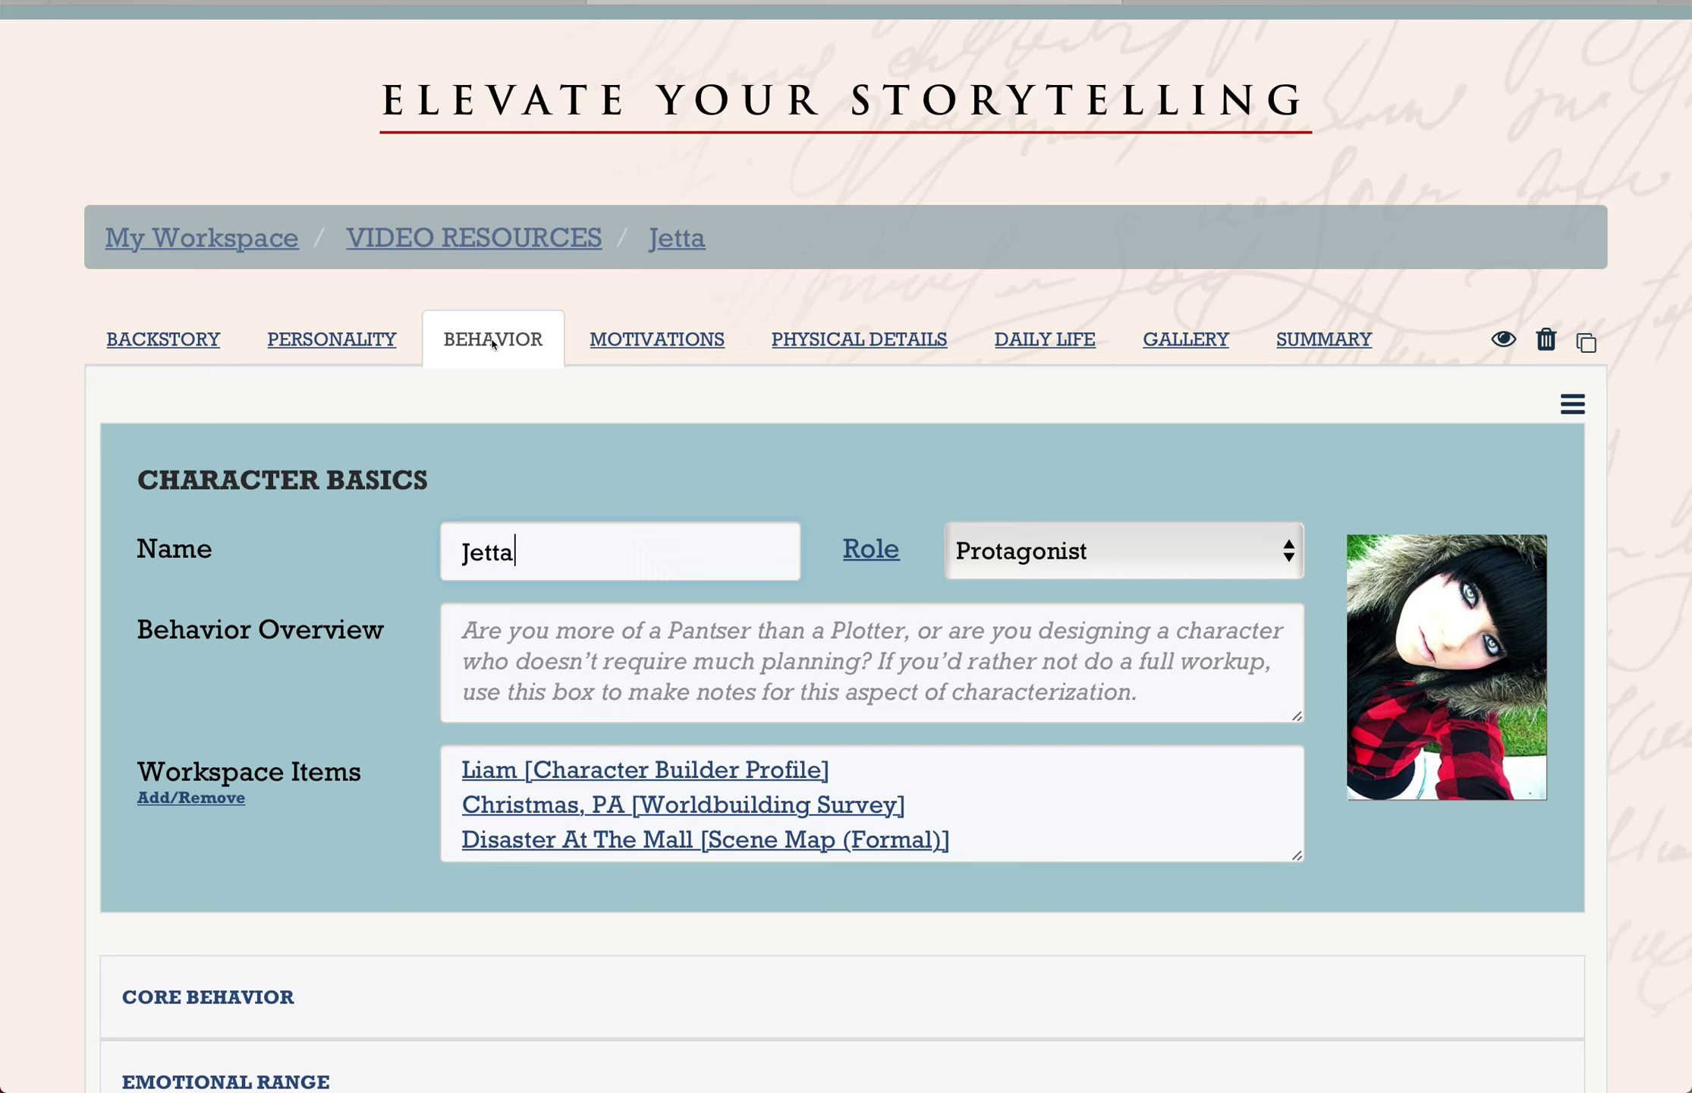
{"action": "left_click", "coordinate": [173, 343]}
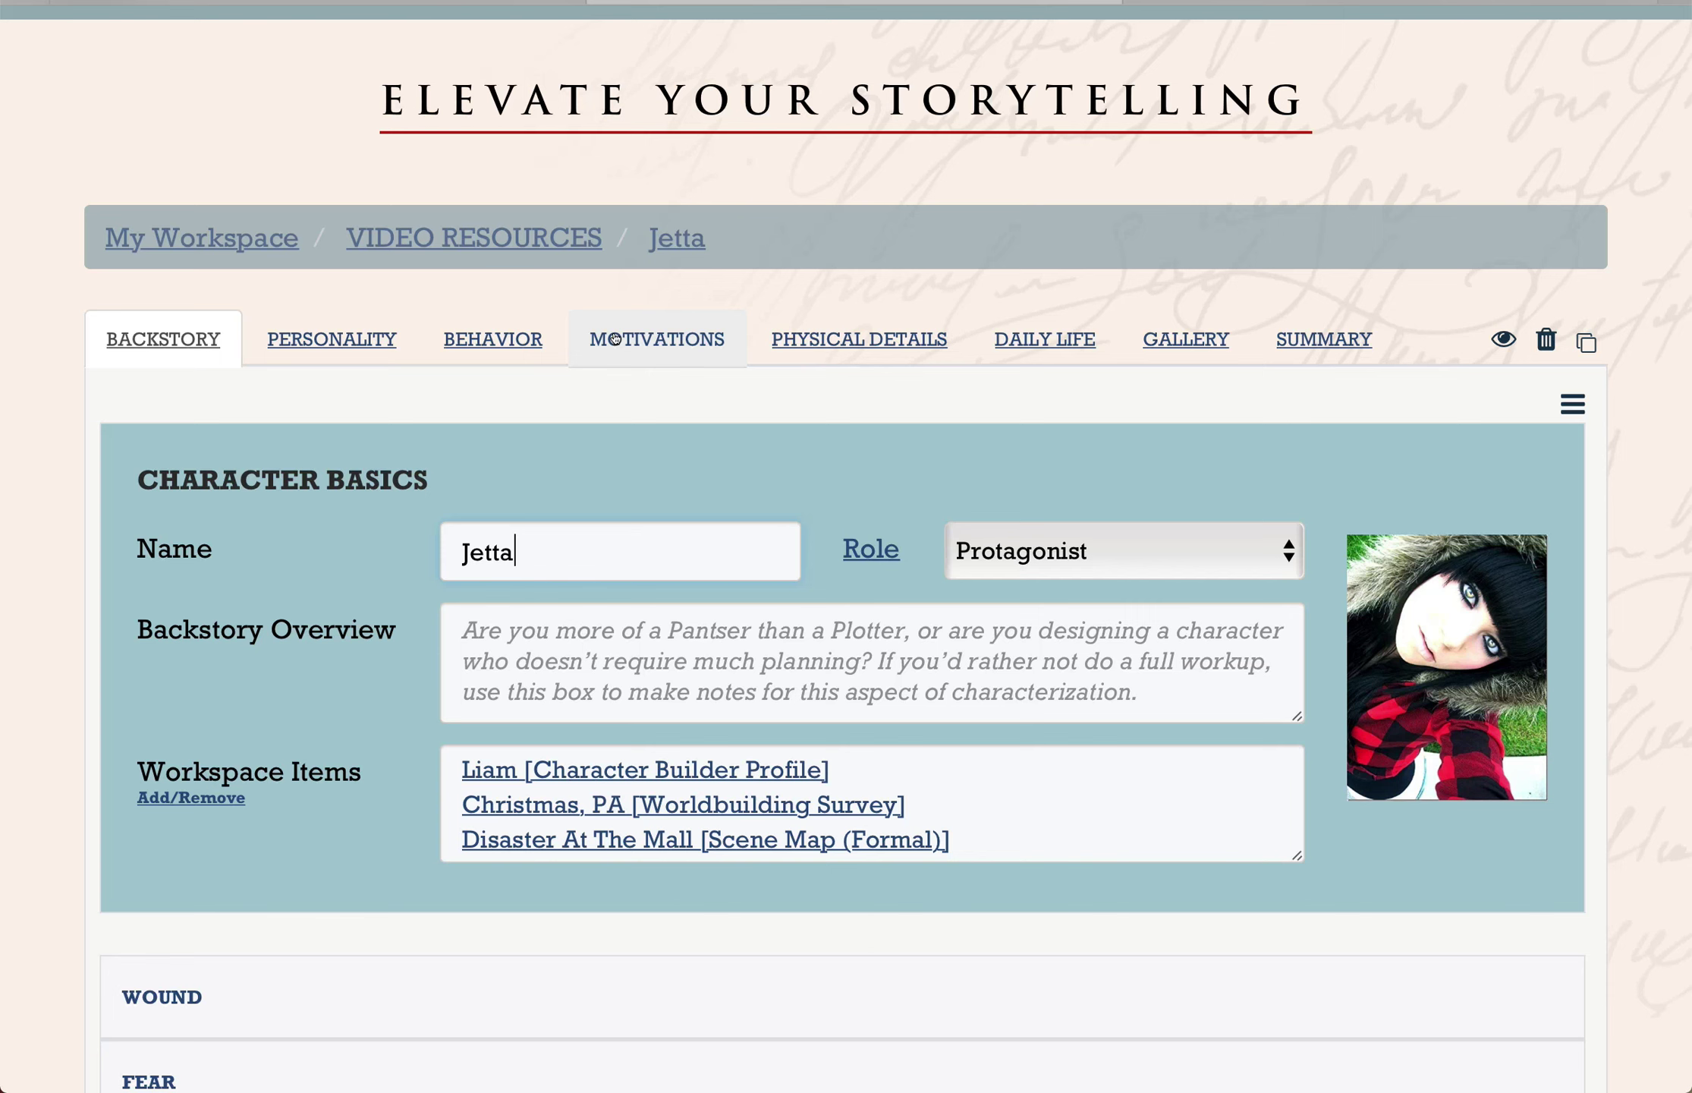
- Expand the Wound section showing A Speech Impediment and look up the glossary definition of fear
{"action": "scroll", "coordinate": [615, 339], "scroll_direction": "down", "scroll_amount": 5}
{"action": "scroll", "coordinate": [616, 339], "scroll_direction": "down", "scroll_amount": 9}
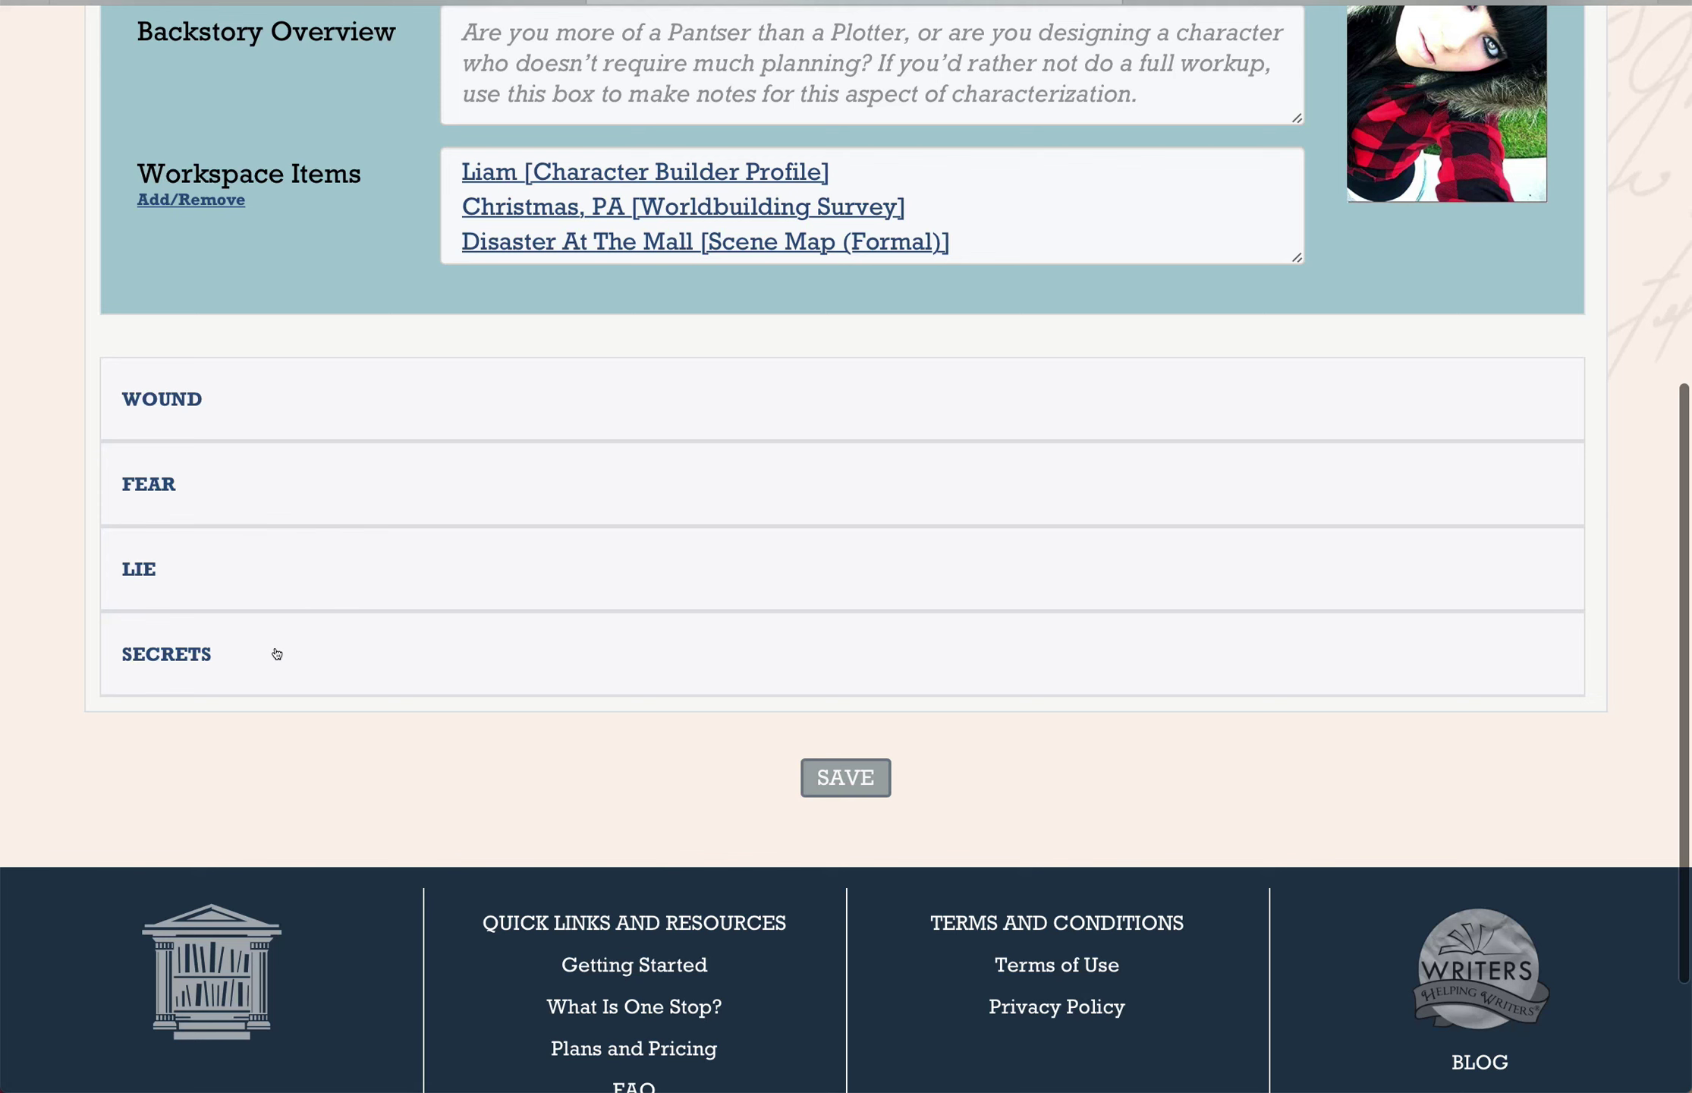
{"action": "left_click", "coordinate": [232, 394]}
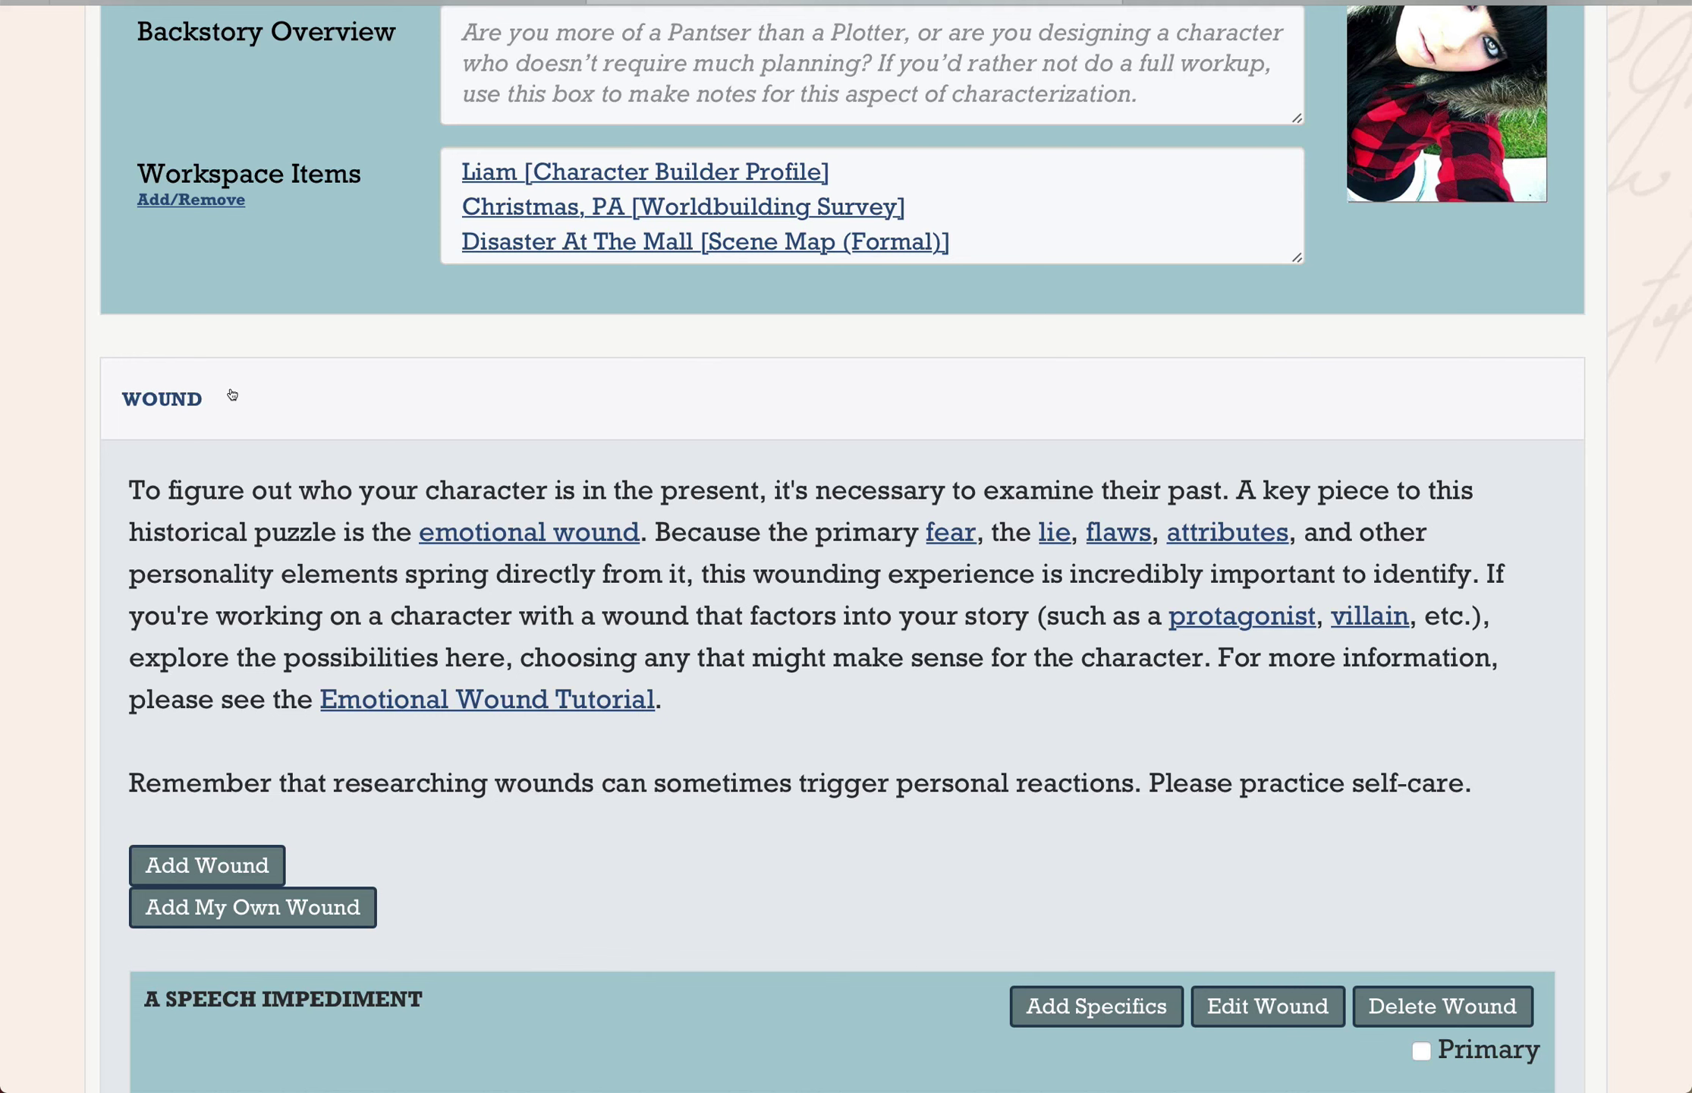
{"action": "scroll", "coordinate": [233, 394], "scroll_direction": "down", "scroll_amount": 1}
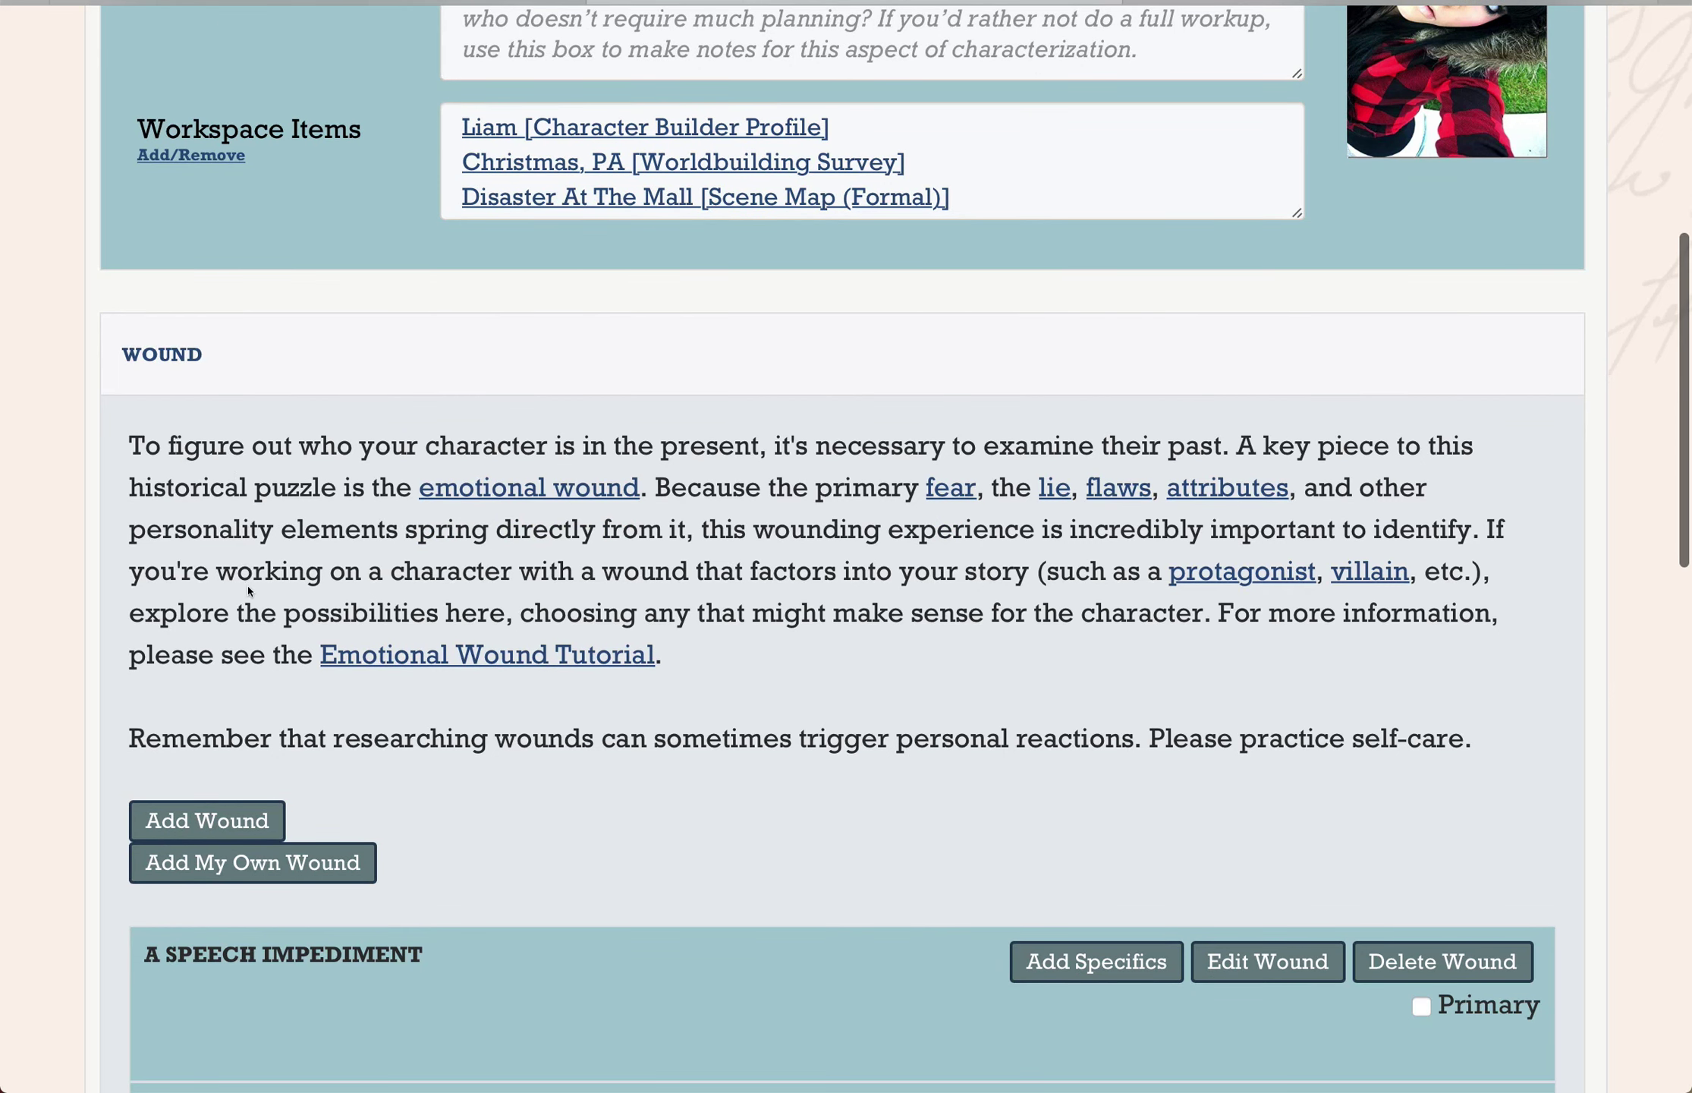
{"action": "left_click", "coordinate": [947, 486]}
{"action": "scroll", "coordinate": [948, 487], "scroll_direction": "down", "scroll_amount": 8}
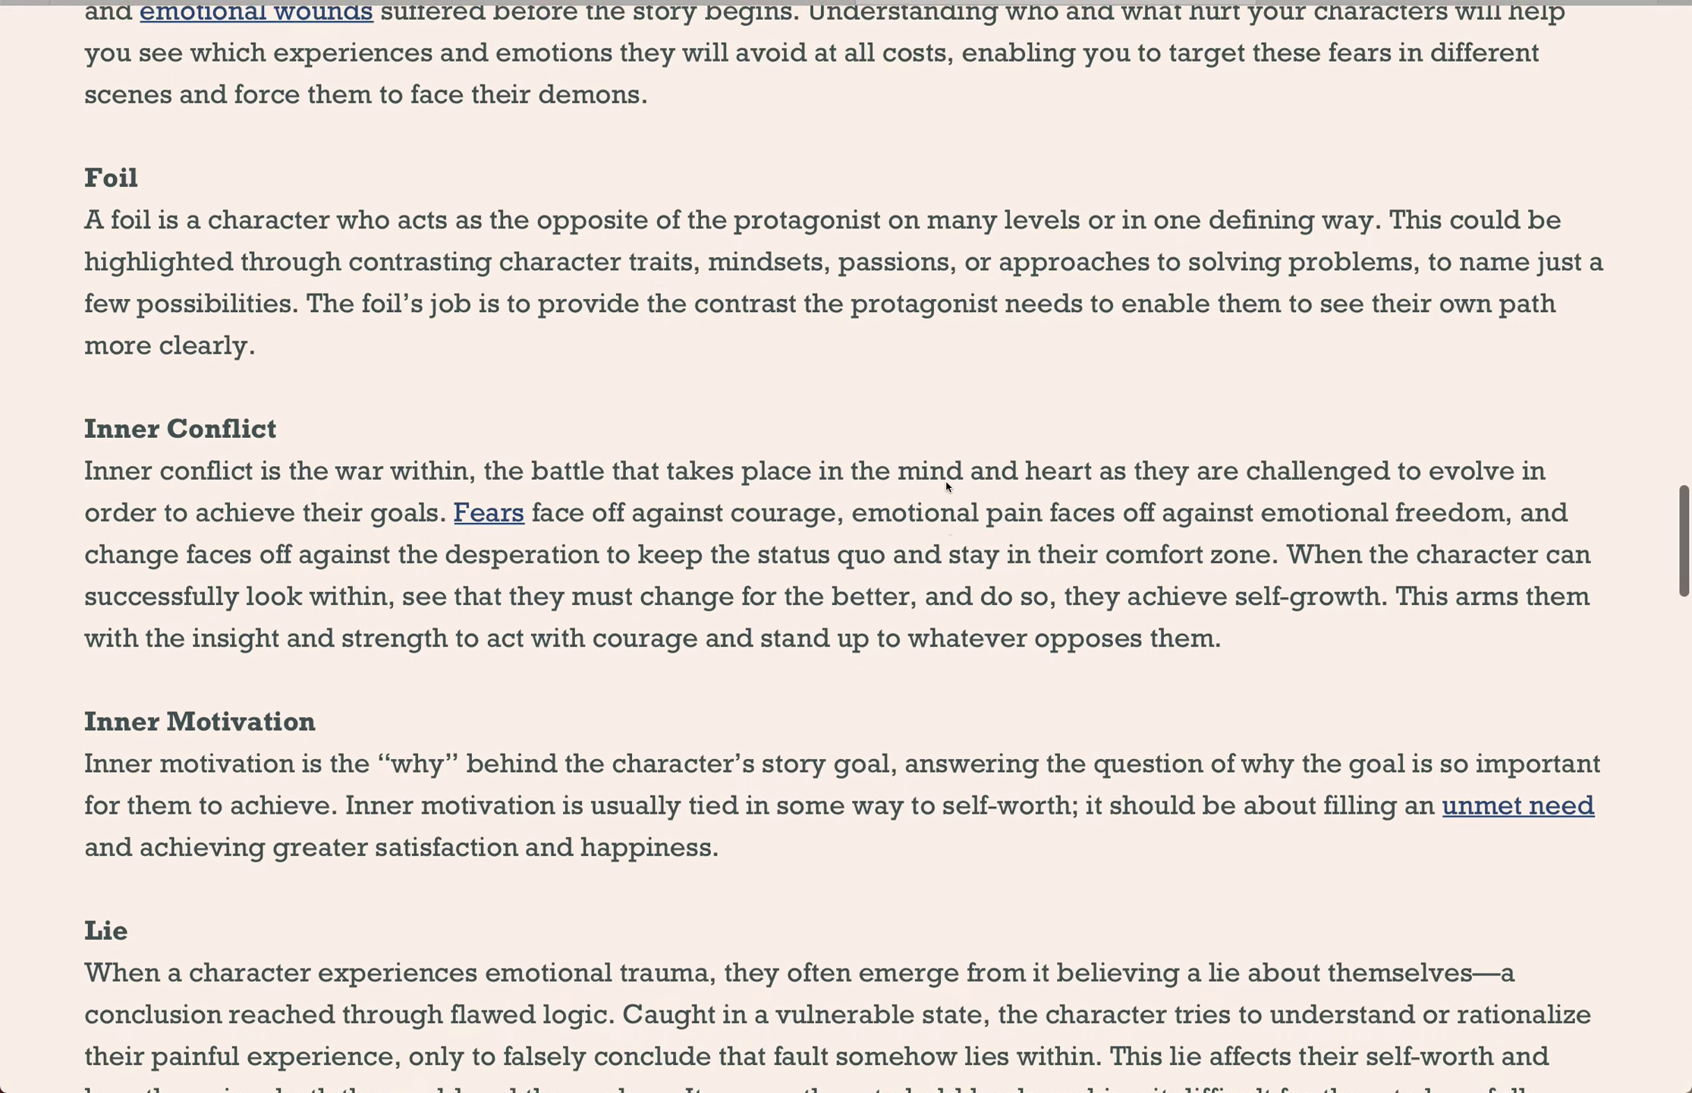
{"action": "scroll", "coordinate": [947, 486], "scroll_direction": "down", "scroll_amount": 3}
{"action": "scroll", "coordinate": [948, 486], "scroll_direction": "down", "scroll_amount": 6}
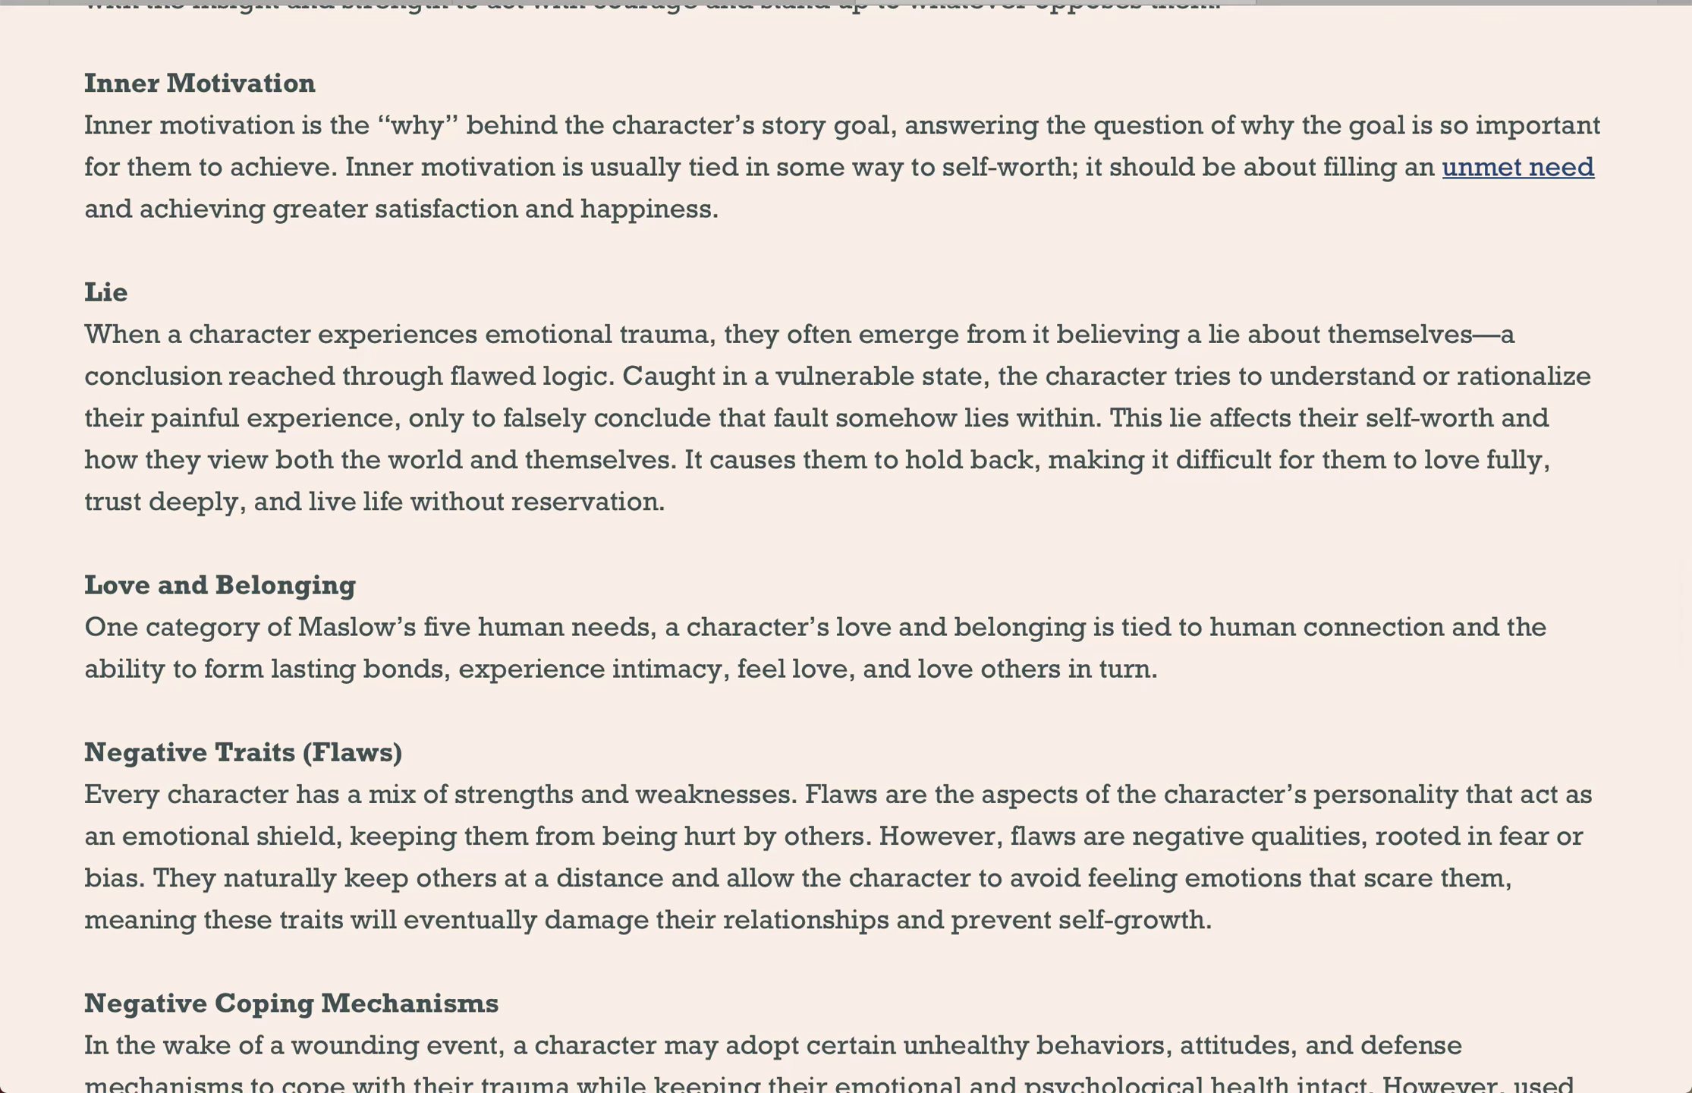
{"action": "key", "text": "super+w"}
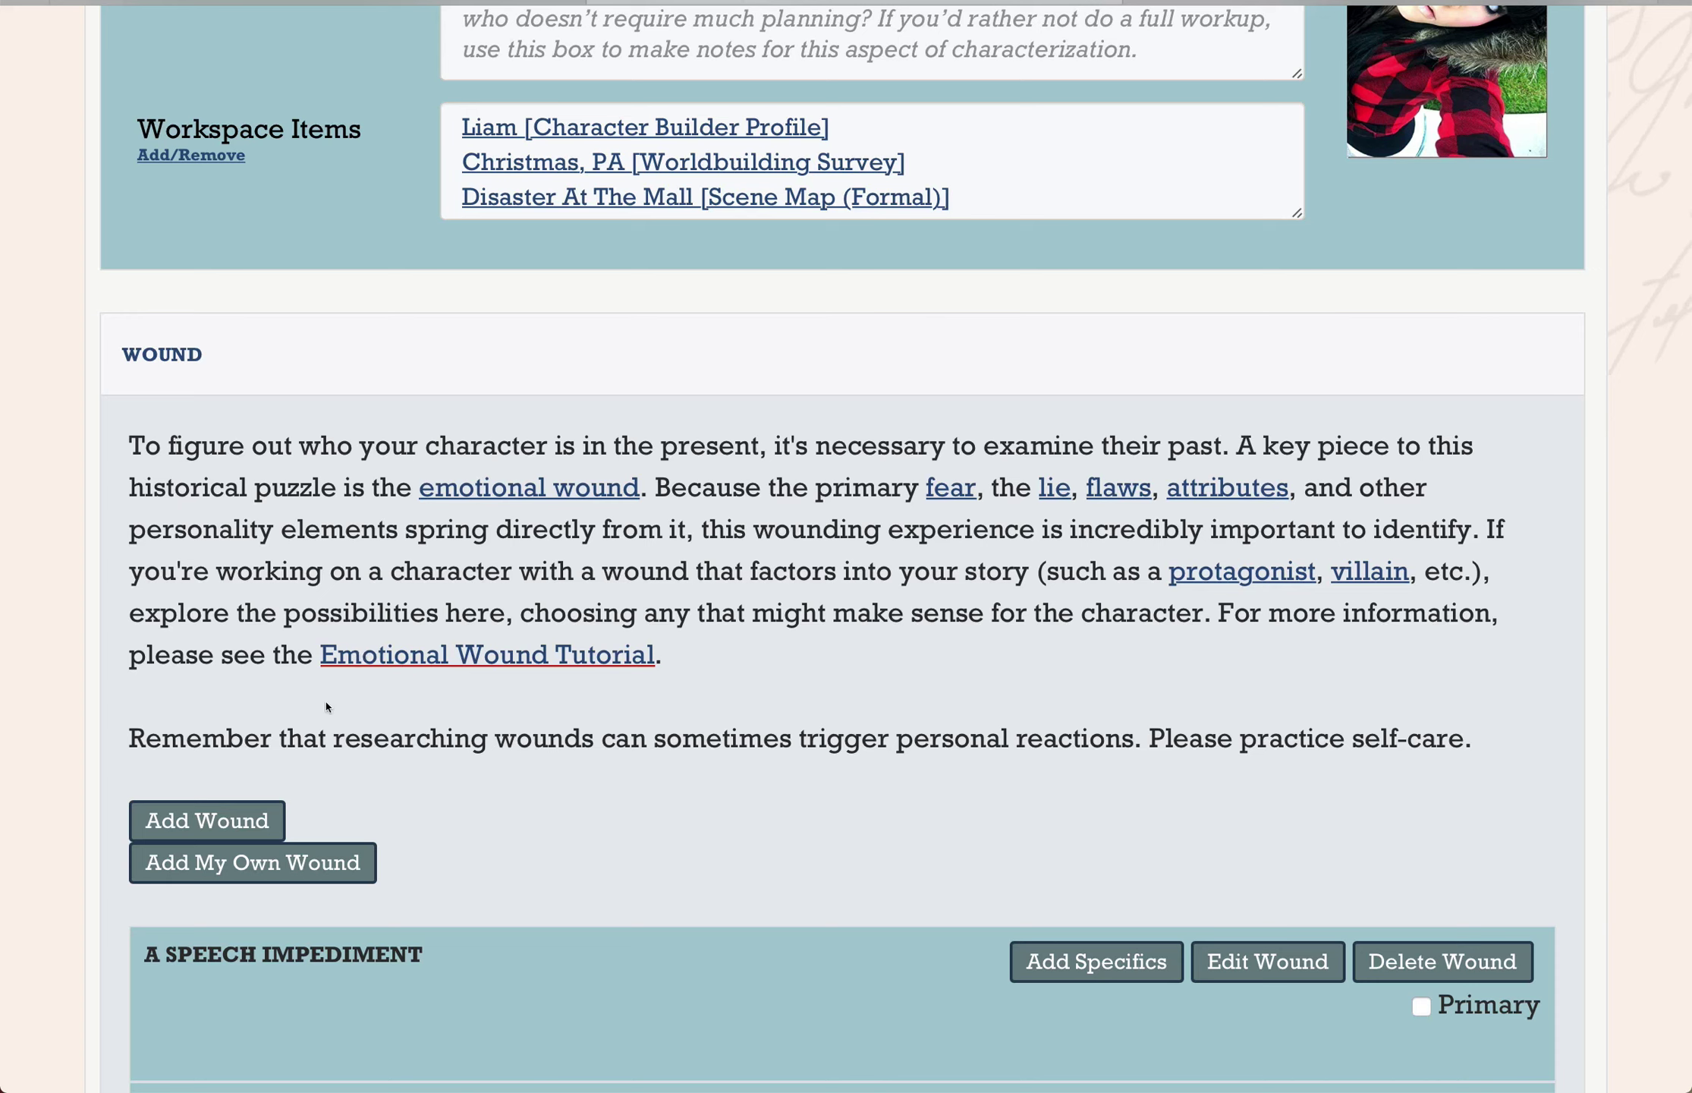
- Pick a wound from the wound list and add it to Jetta's backstory
{"action": "left_click", "coordinate": [237, 812]}
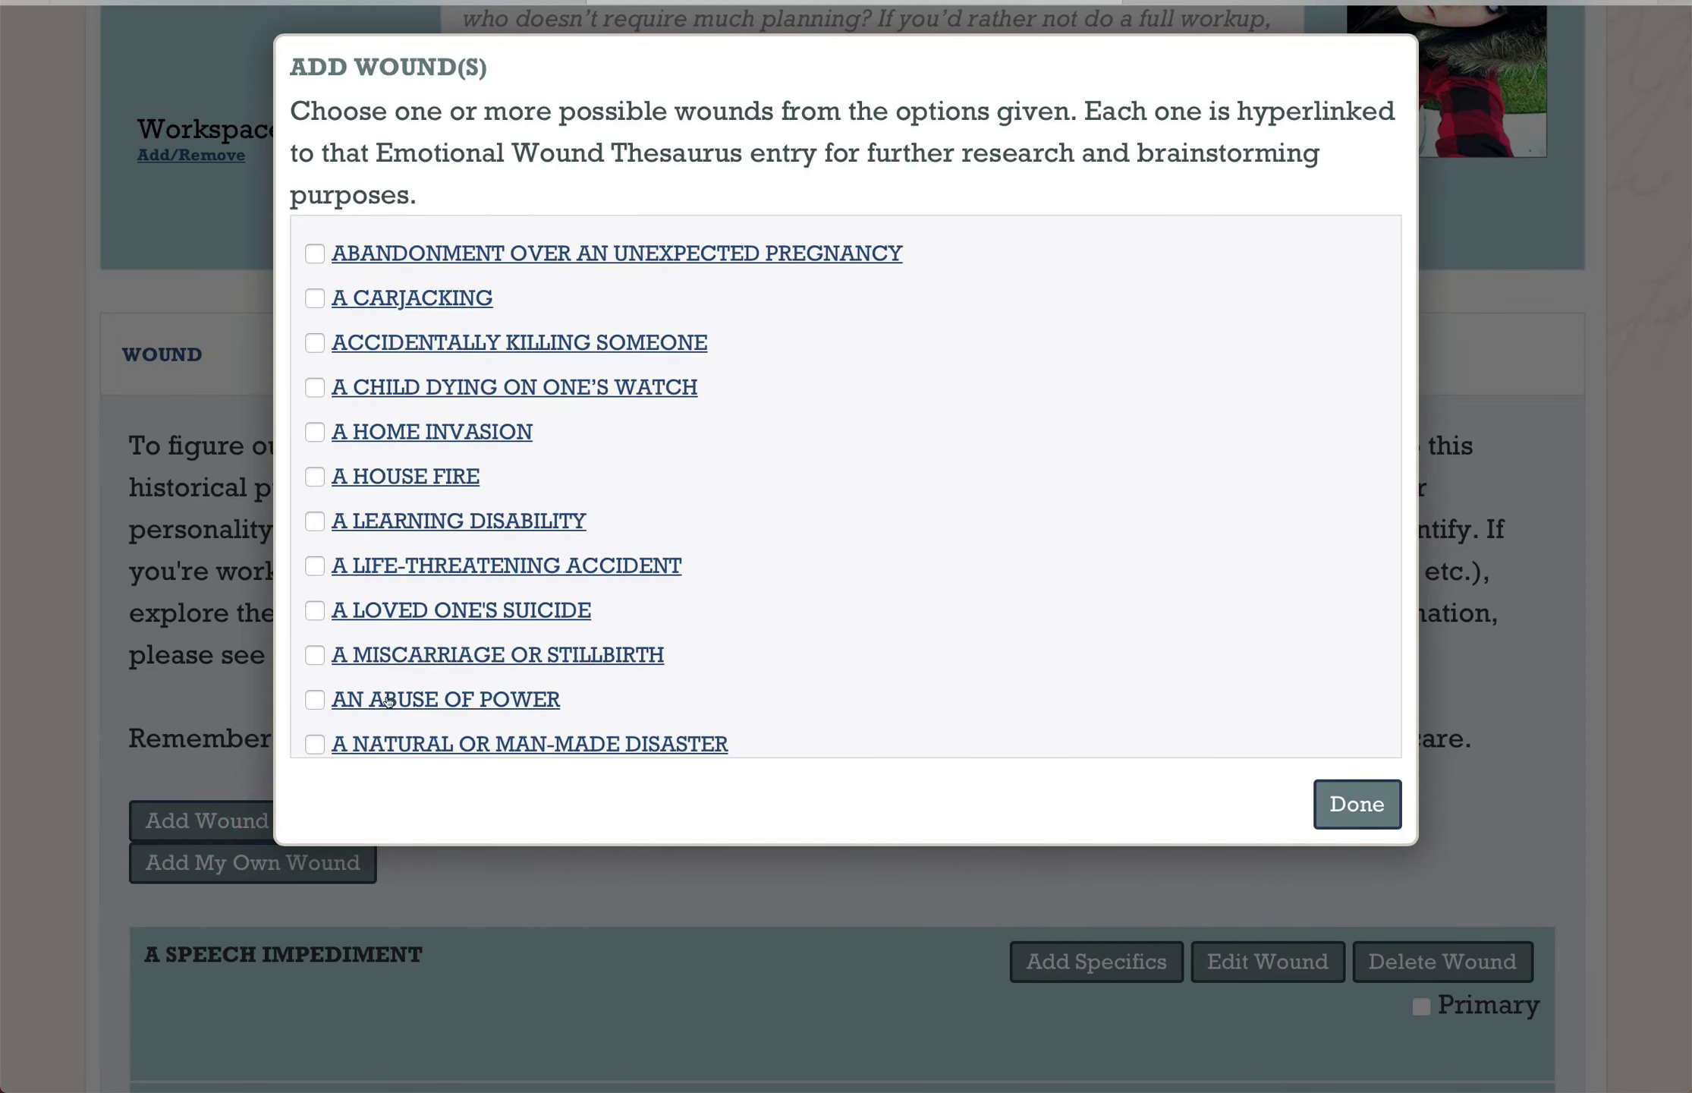
{"action": "scroll", "coordinate": [391, 700], "scroll_direction": "down", "scroll_amount": 3}
{"action": "scroll", "coordinate": [395, 698], "scroll_direction": "down", "scroll_amount": 8}
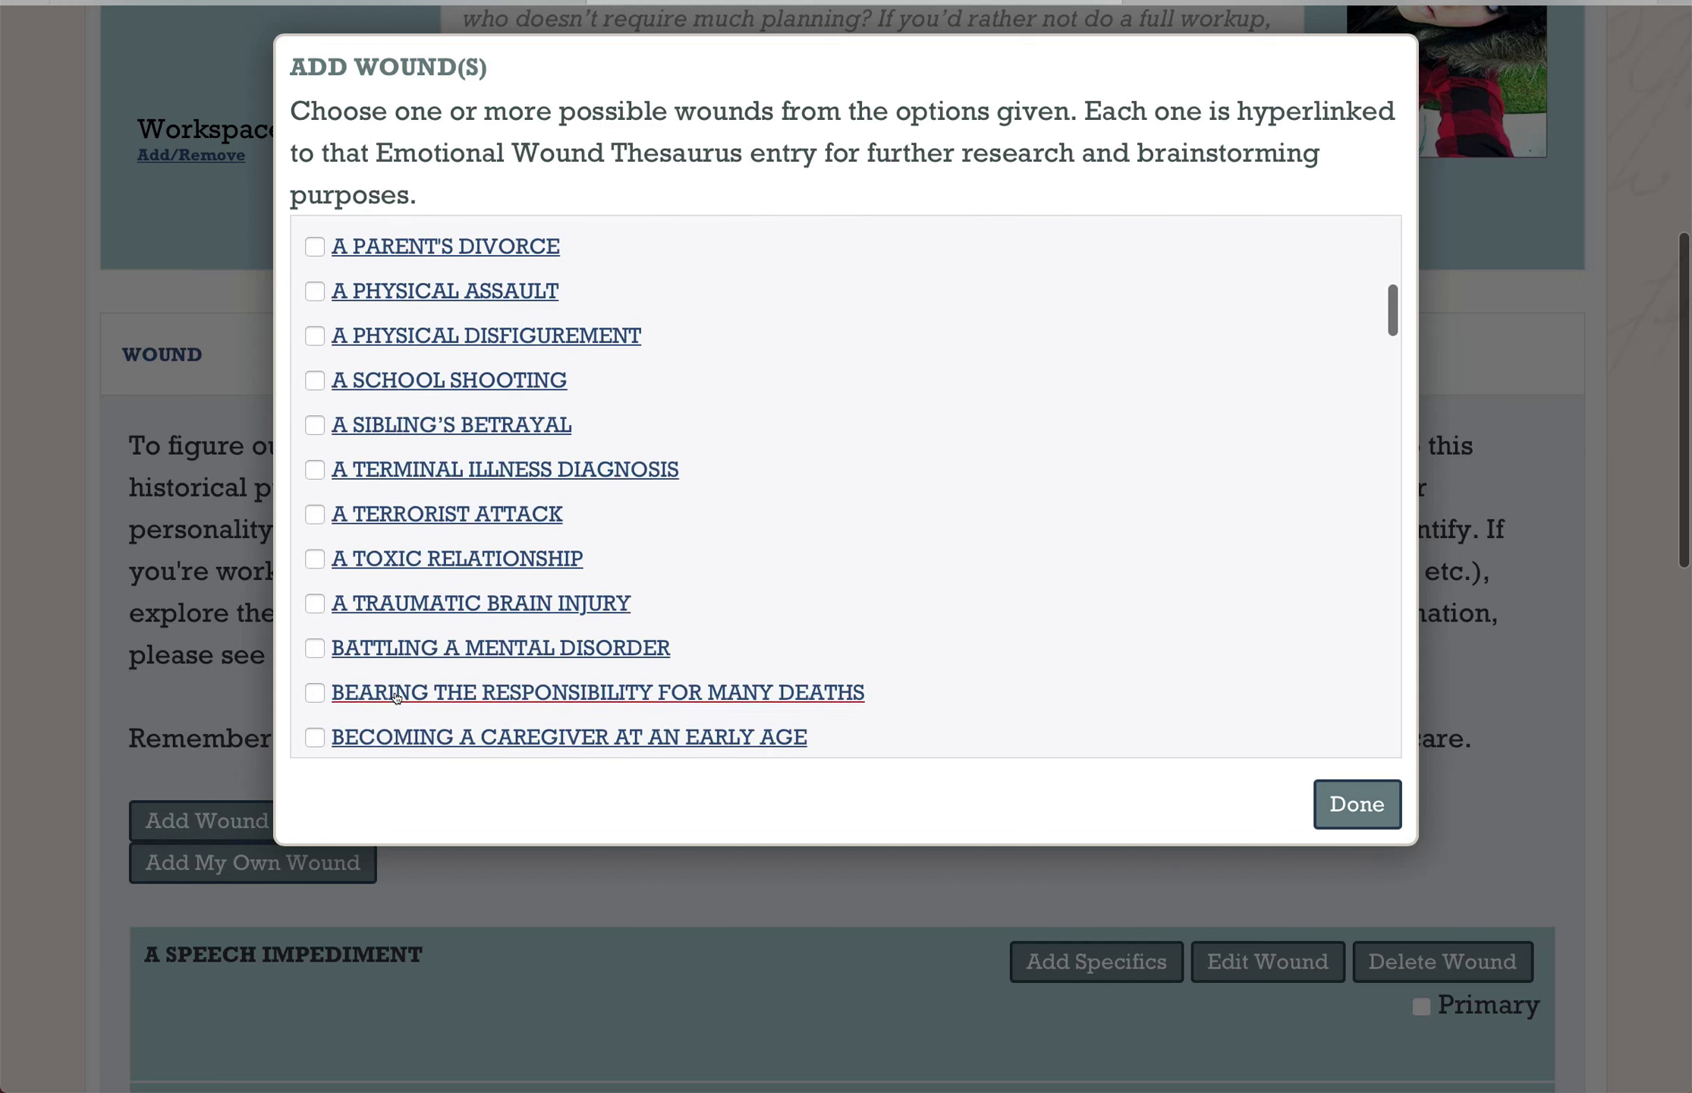
{"action": "scroll", "coordinate": [396, 697], "scroll_direction": "down", "scroll_amount": 3}
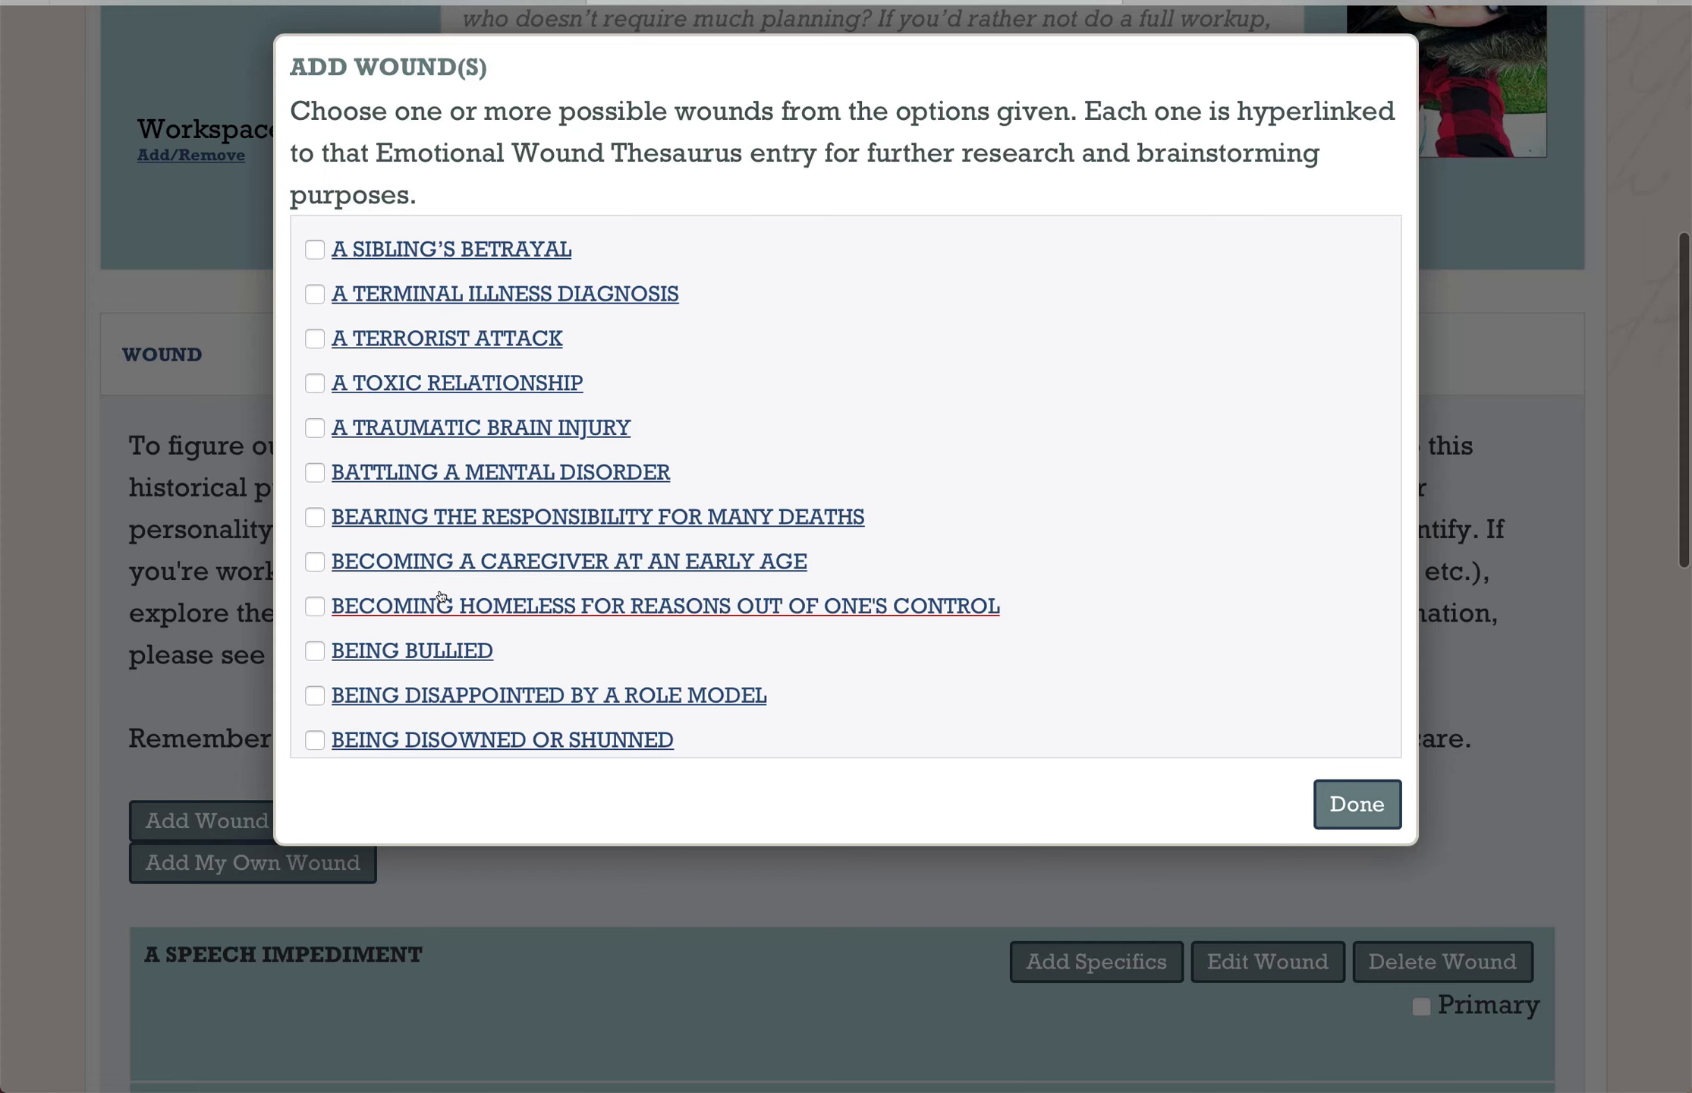
{"action": "left_click", "coordinate": [1342, 794]}
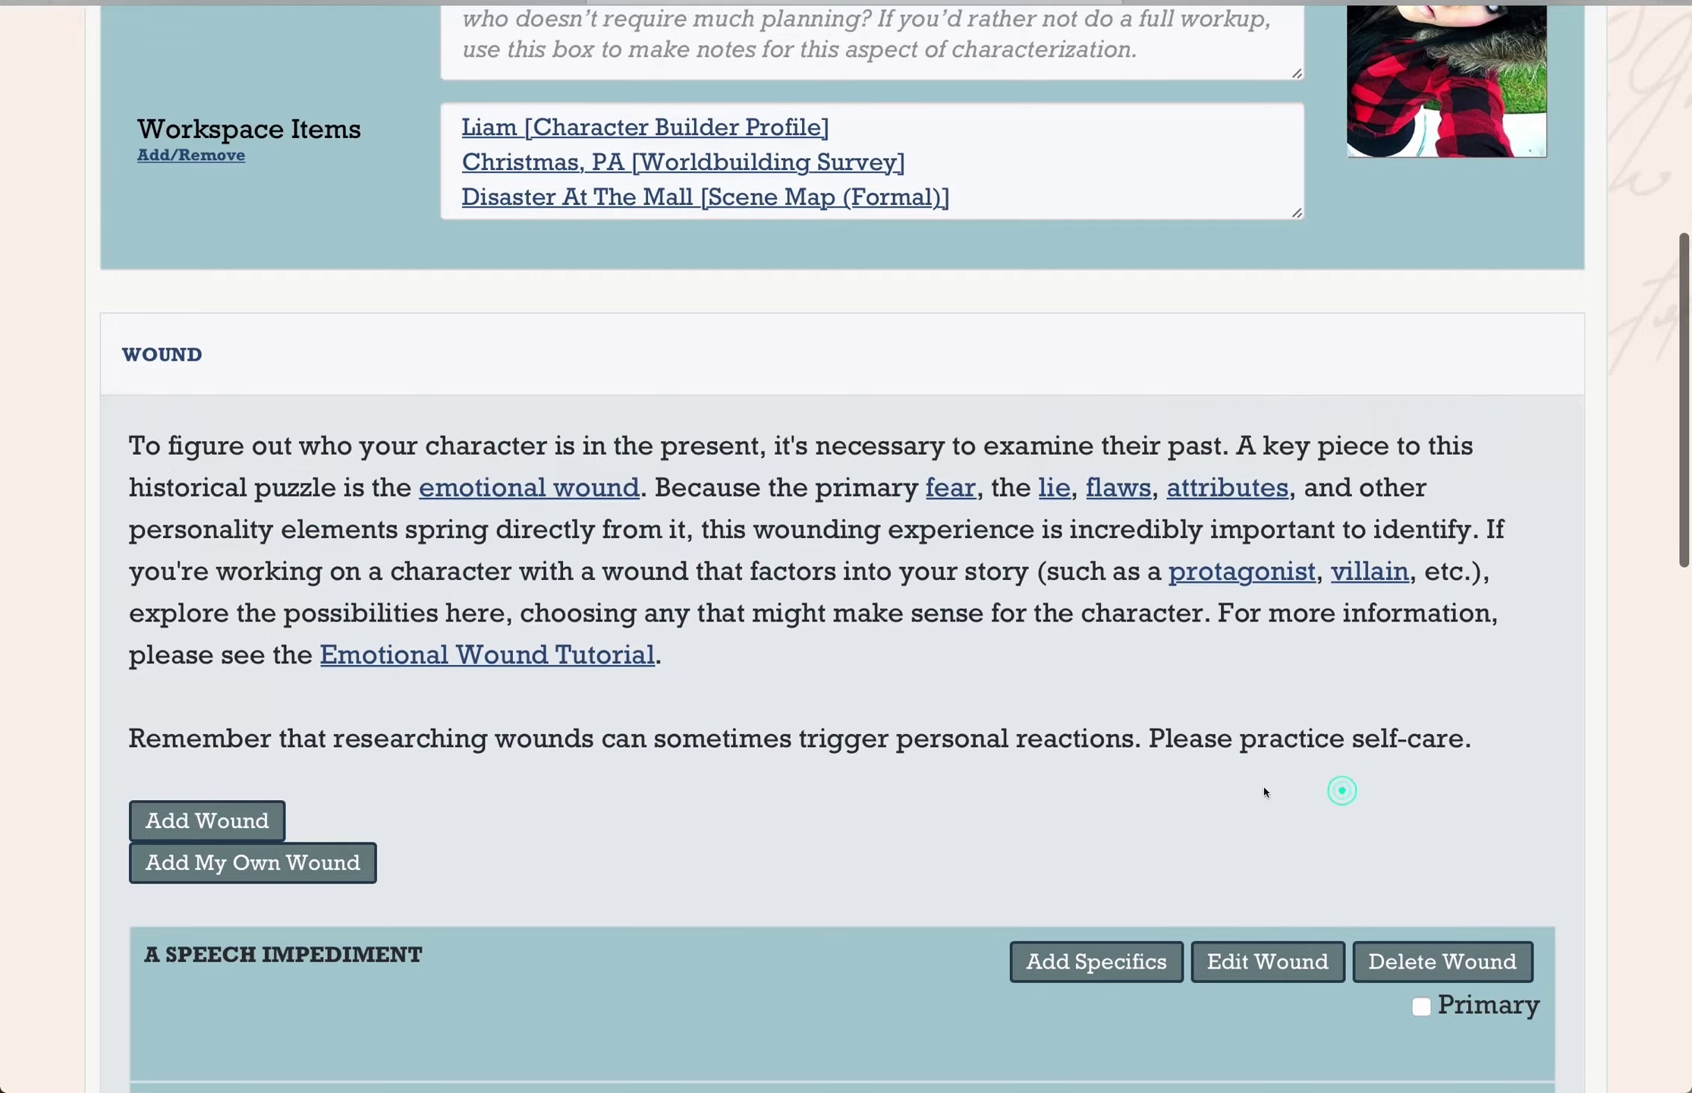
- Bring up the suggested specifics for the Caving to Peer Pressure wound
{"action": "scroll", "coordinate": [1035, 789], "scroll_direction": "down", "scroll_amount": 10}
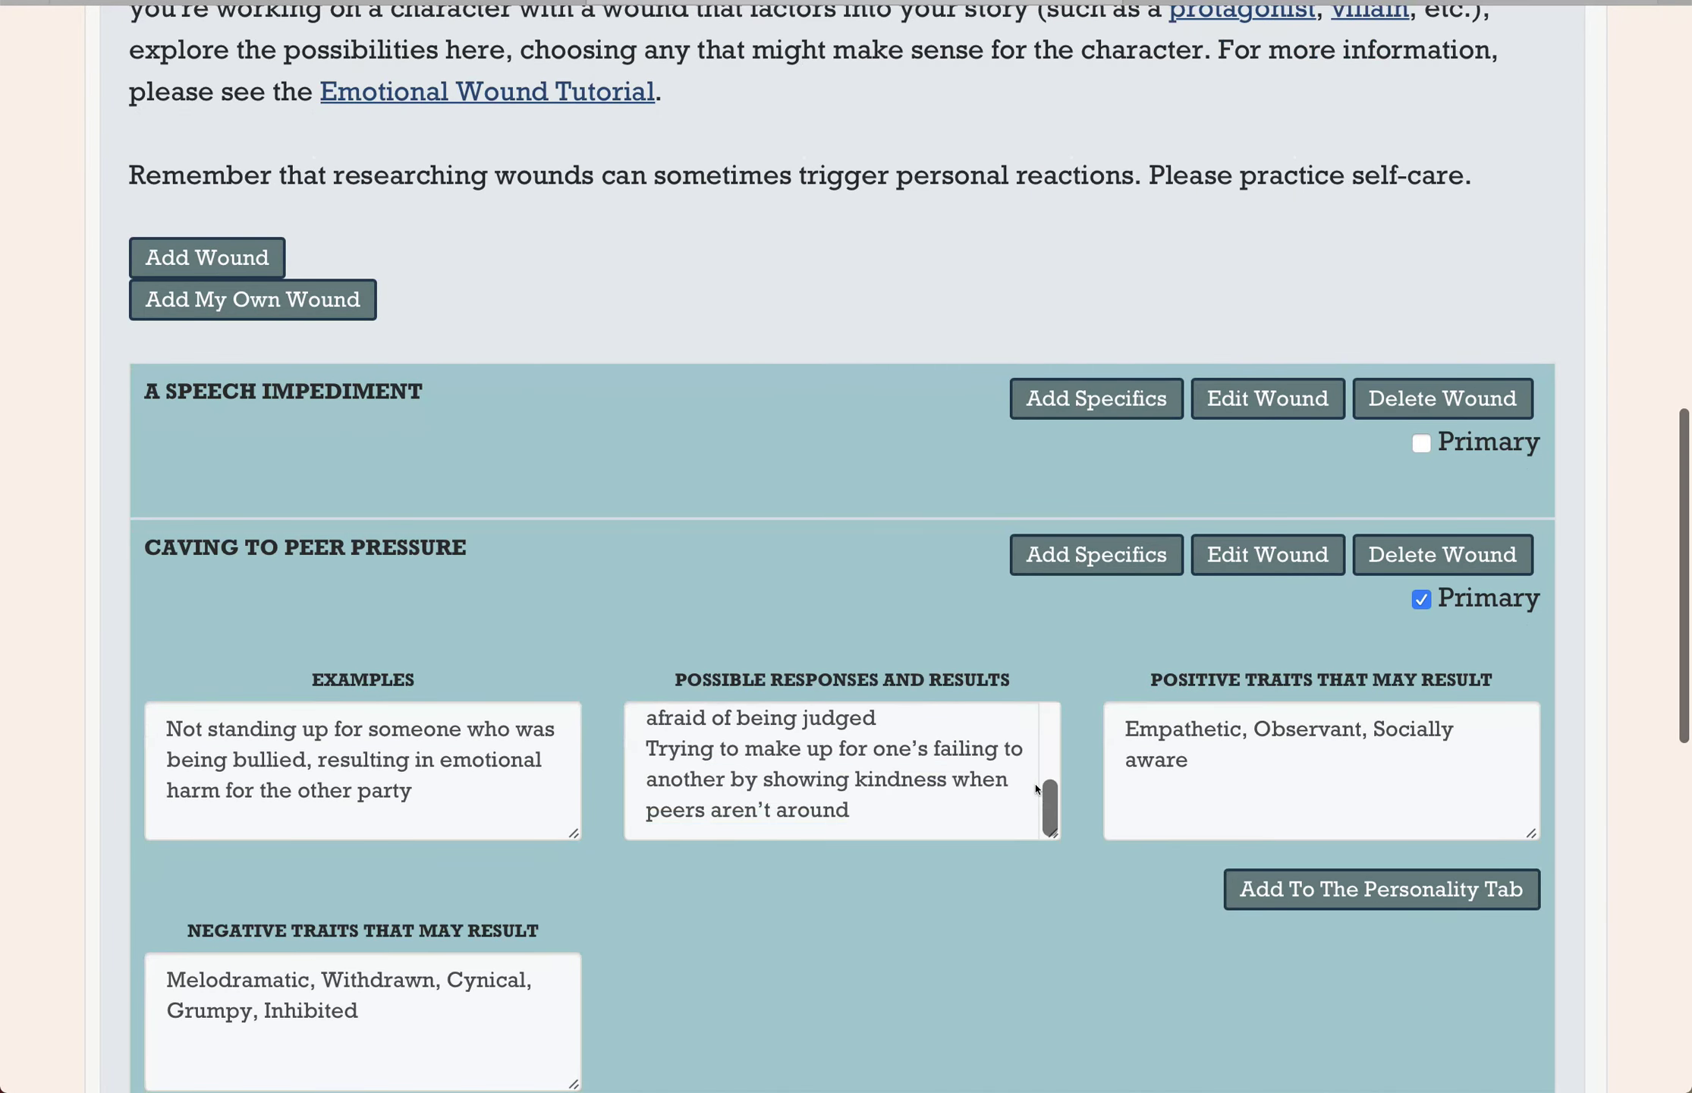
{"action": "scroll", "coordinate": [1021, 908], "scroll_direction": "down", "scroll_amount": 5}
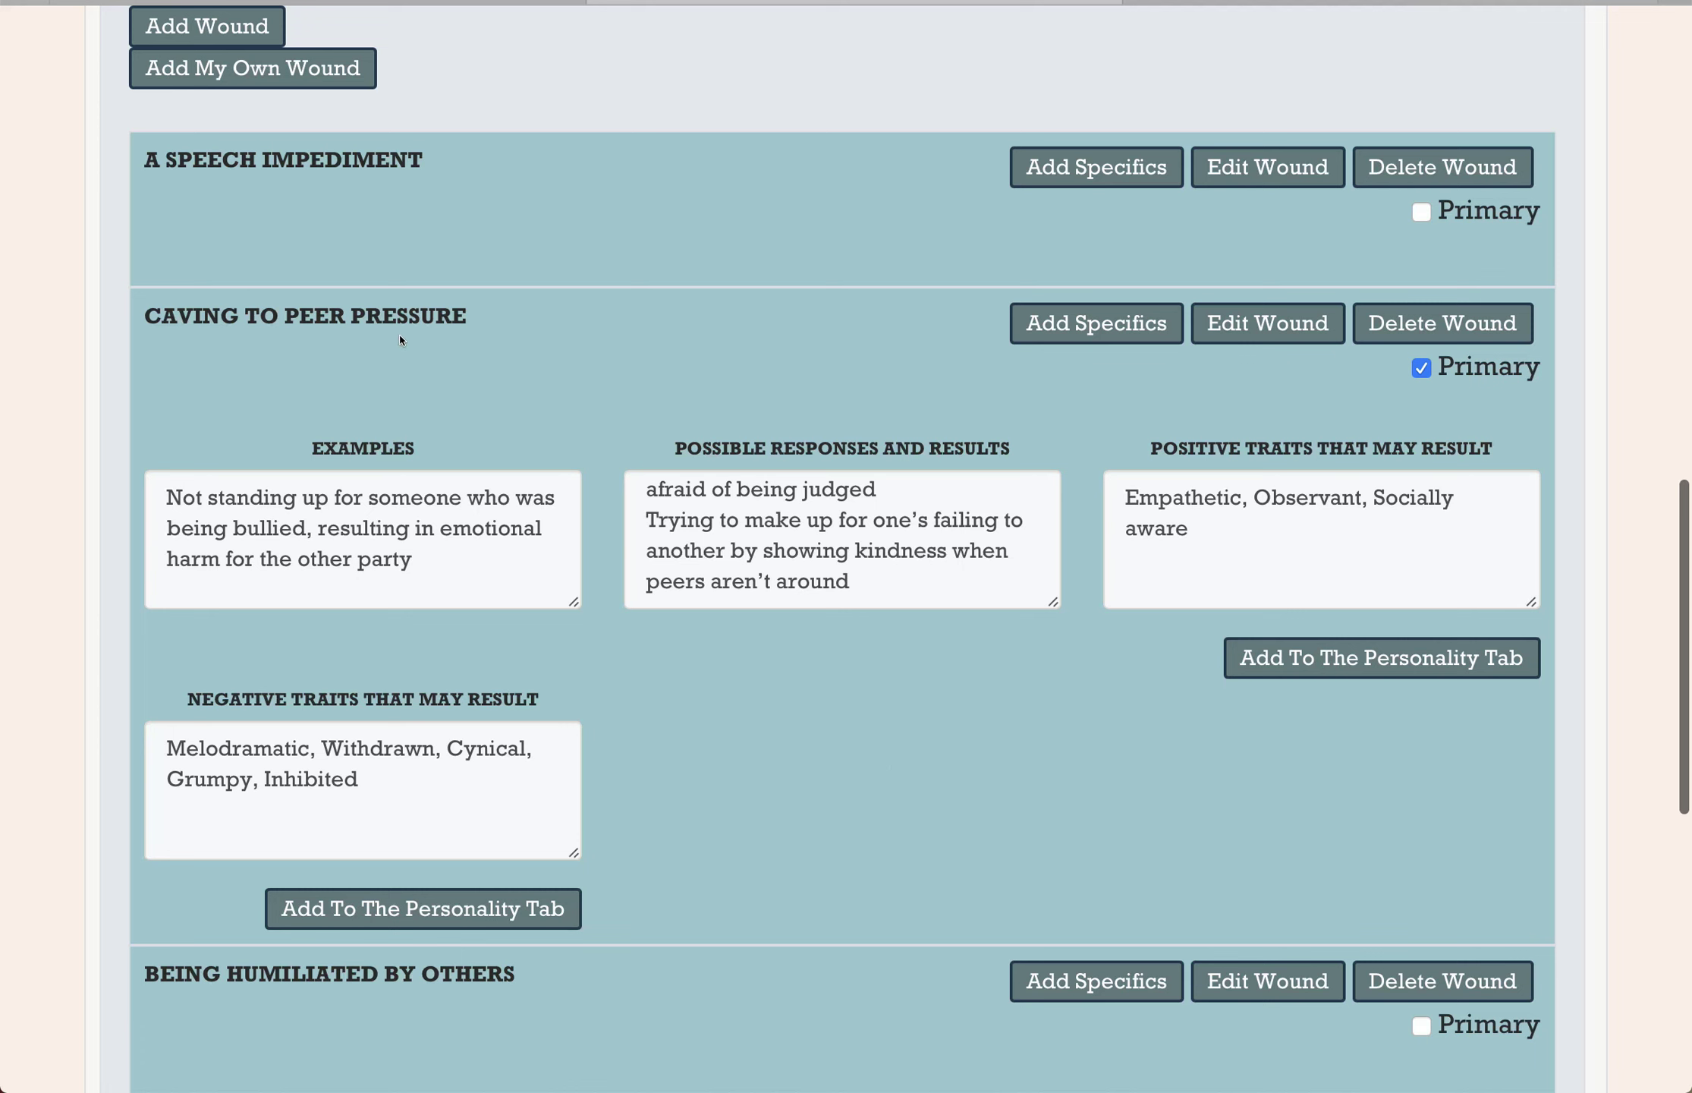
{"action": "left_click", "coordinate": [1078, 320]}
{"action": "scroll", "coordinate": [1078, 321], "scroll_direction": "down", "scroll_amount": 10}
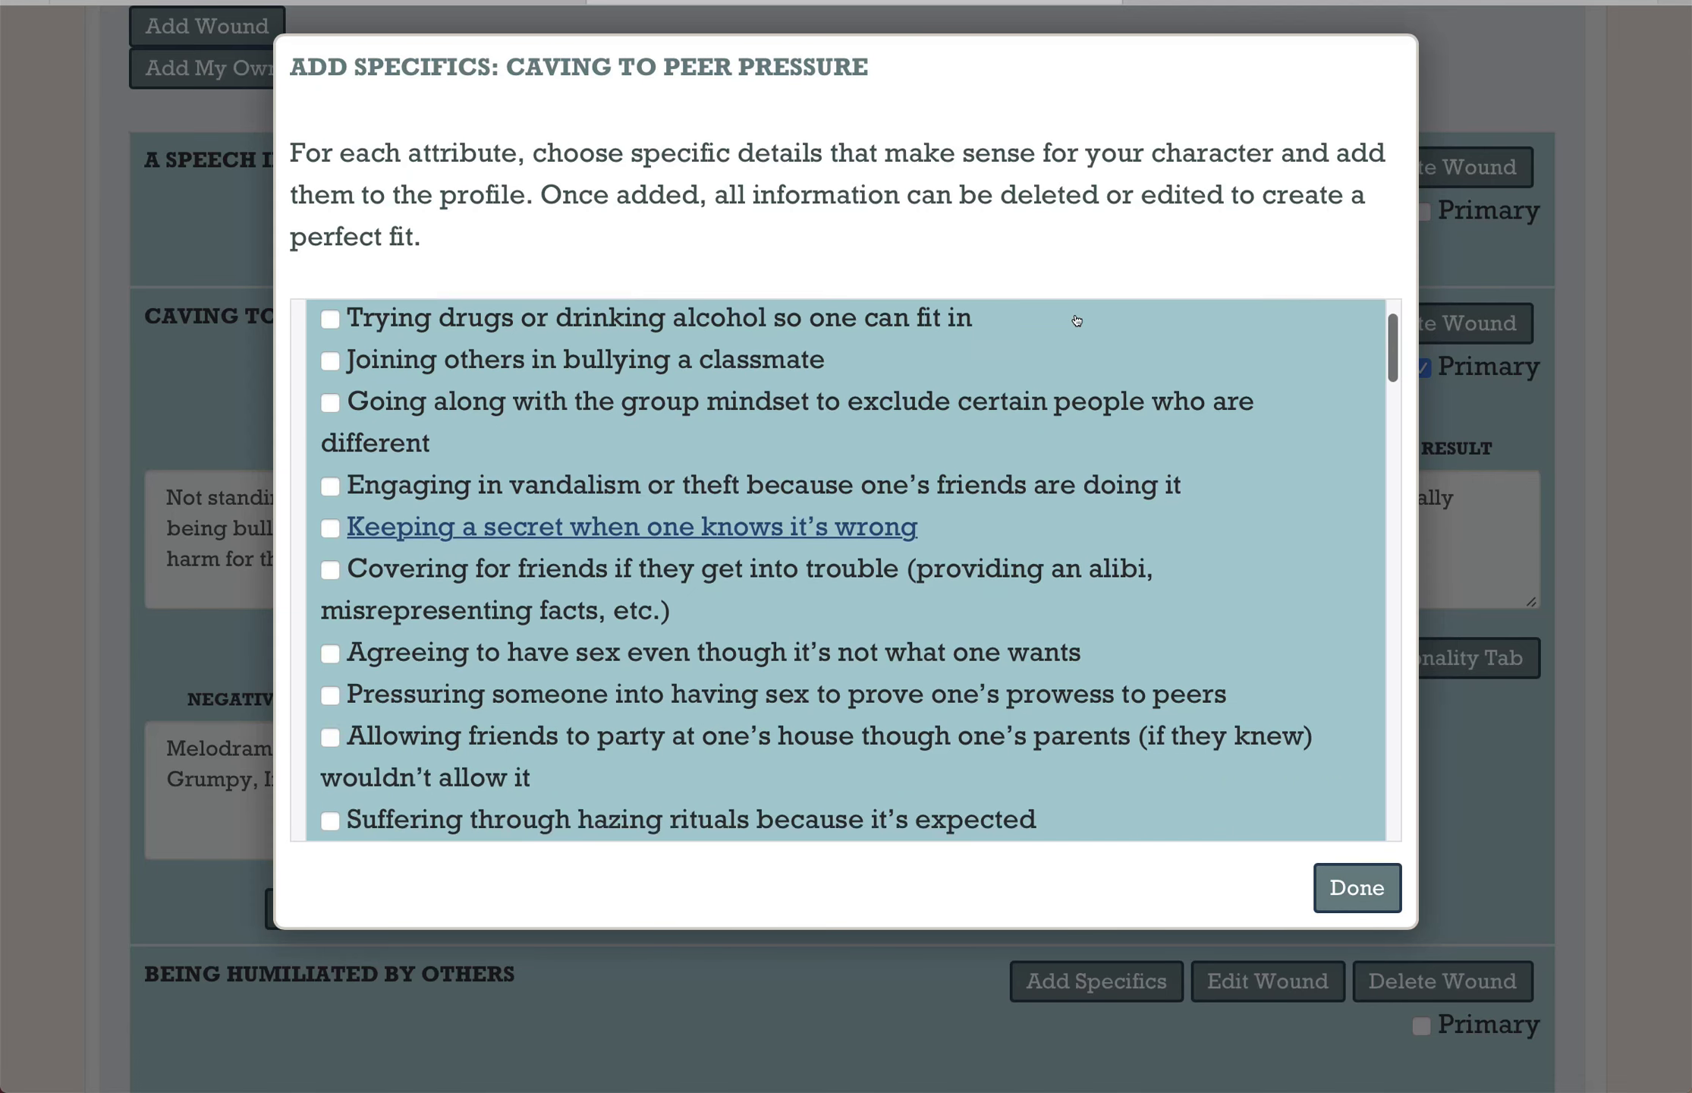
{"action": "scroll", "coordinate": [1078, 321], "scroll_direction": "down", "scroll_amount": 5}
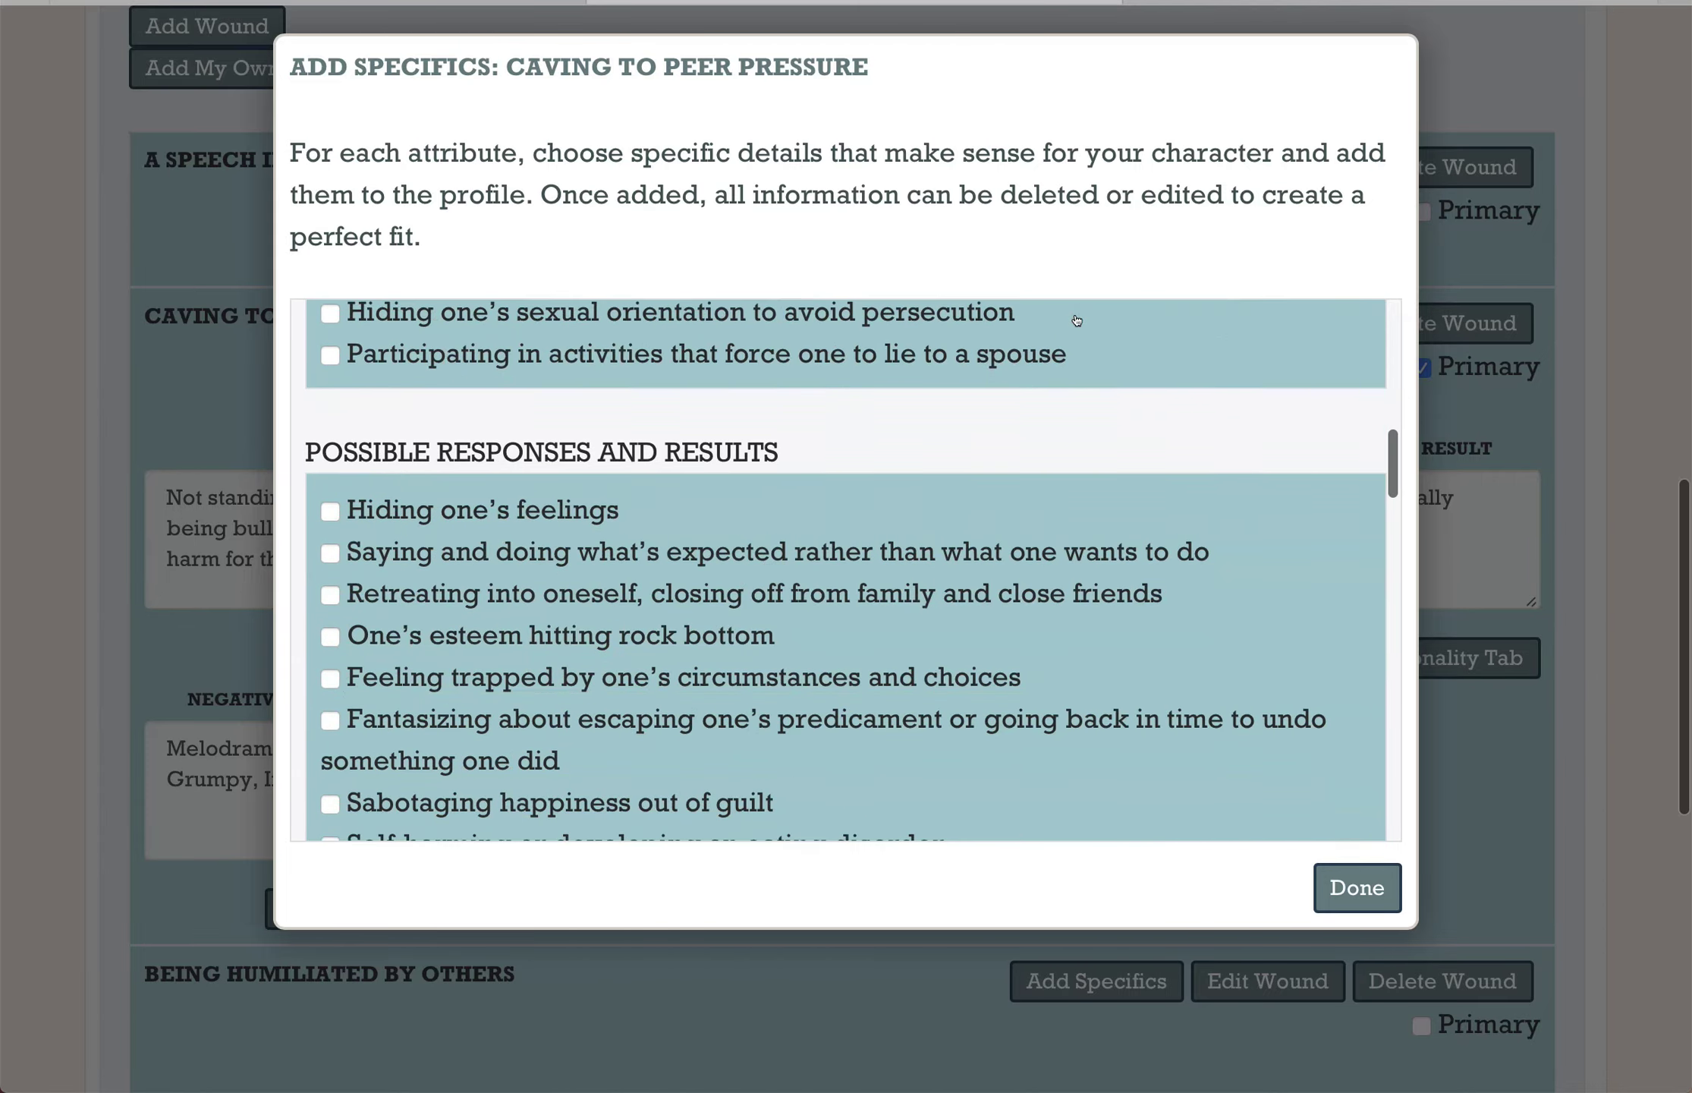
{"action": "scroll", "coordinate": [916, 548], "scroll_direction": "down", "scroll_amount": 5}
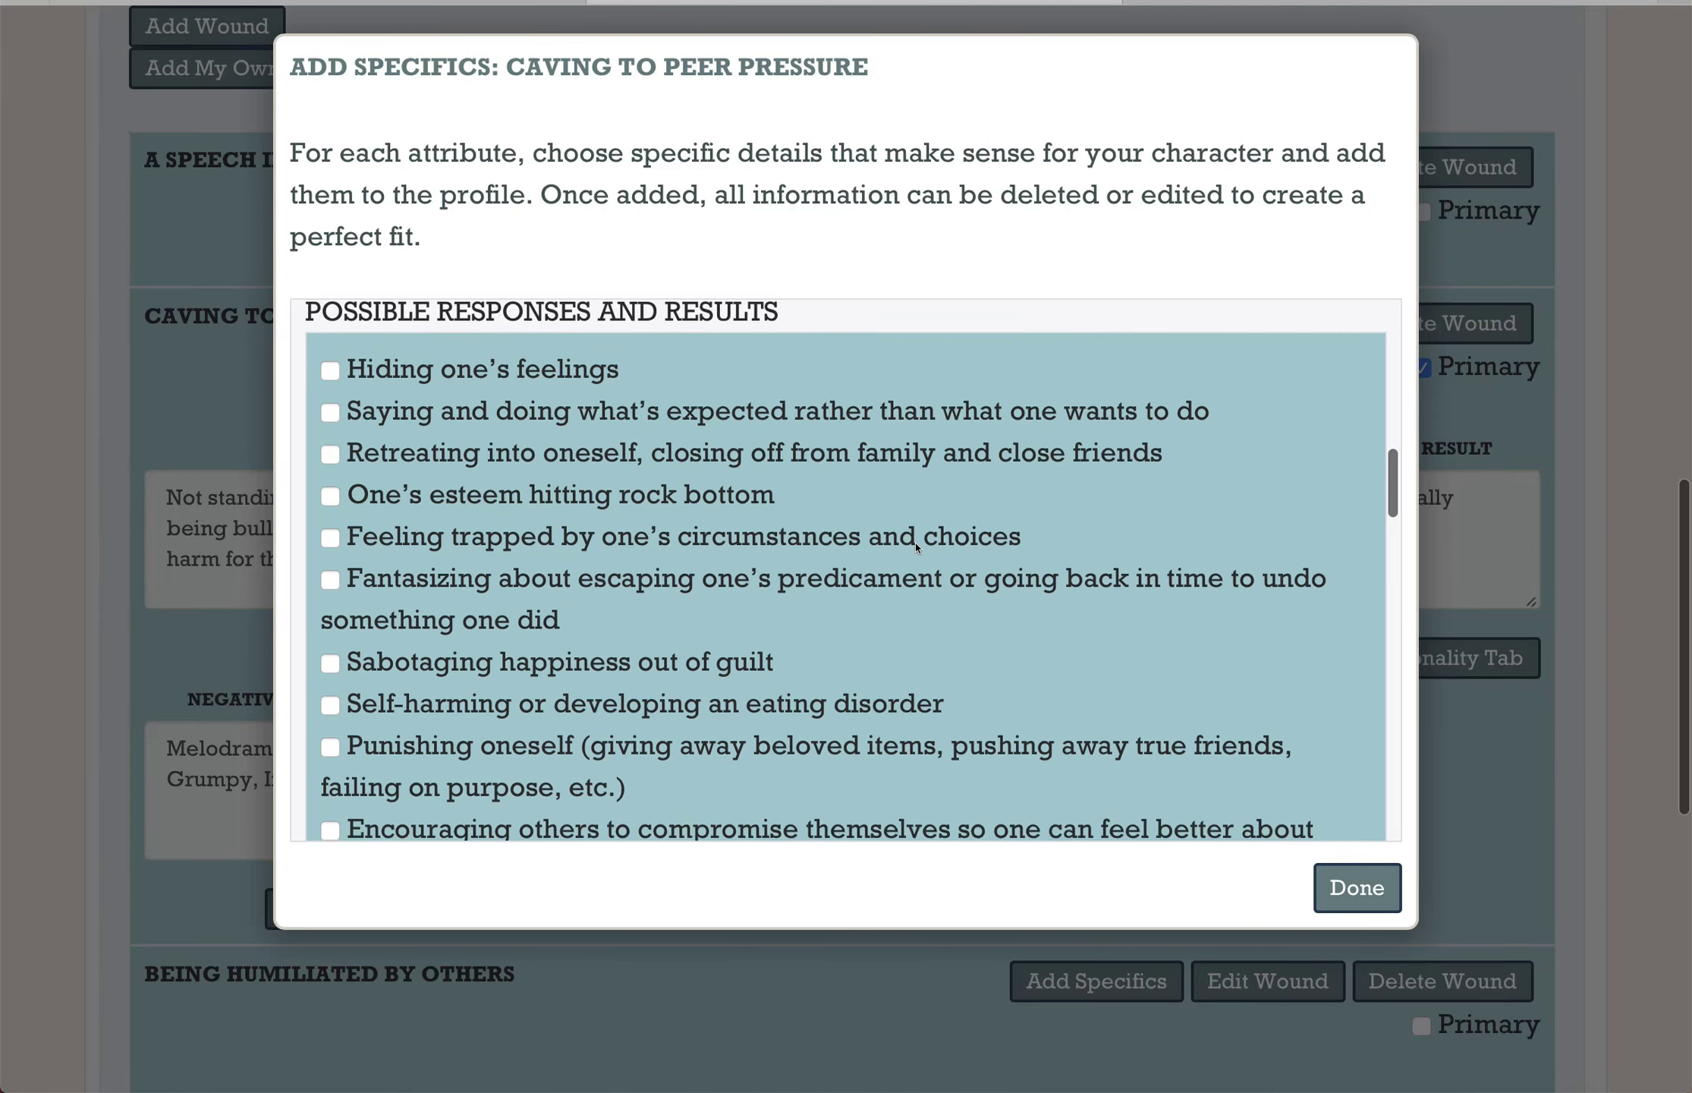
{"action": "scroll", "coordinate": [916, 548], "scroll_direction": "down", "scroll_amount": 8}
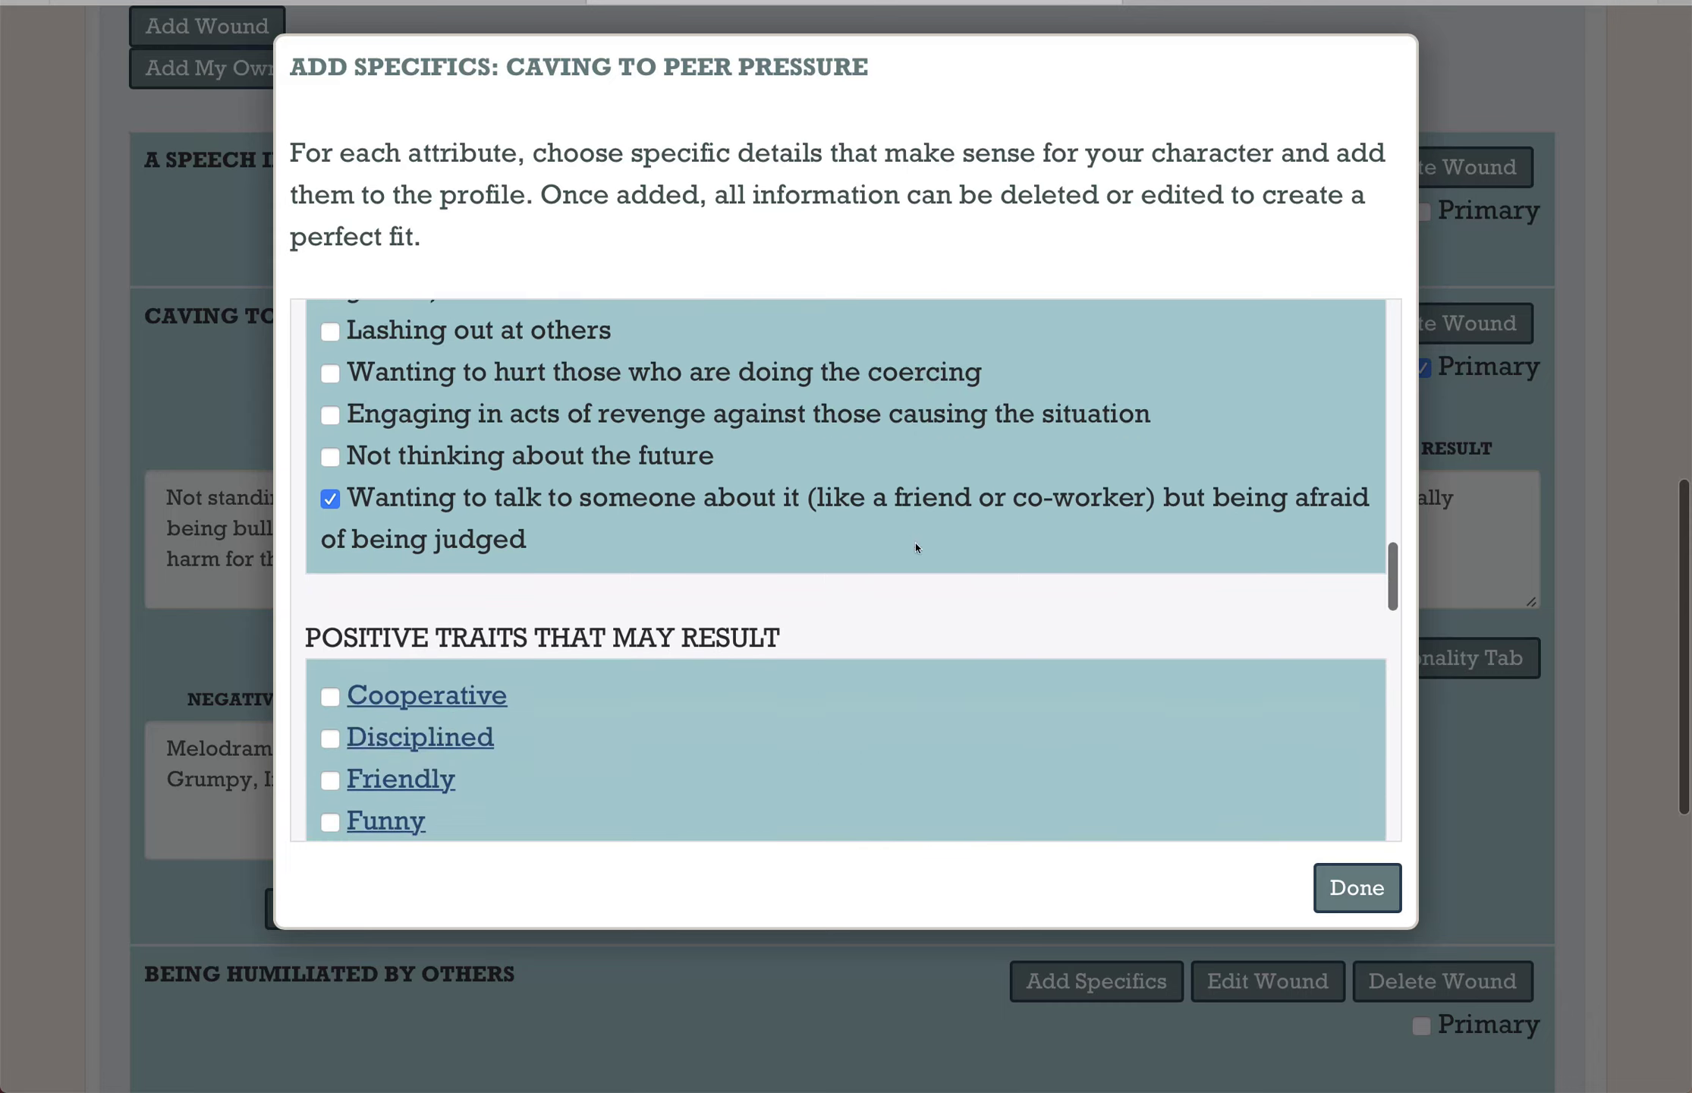
{"action": "scroll", "coordinate": [916, 548], "scroll_direction": "down", "scroll_amount": 15}
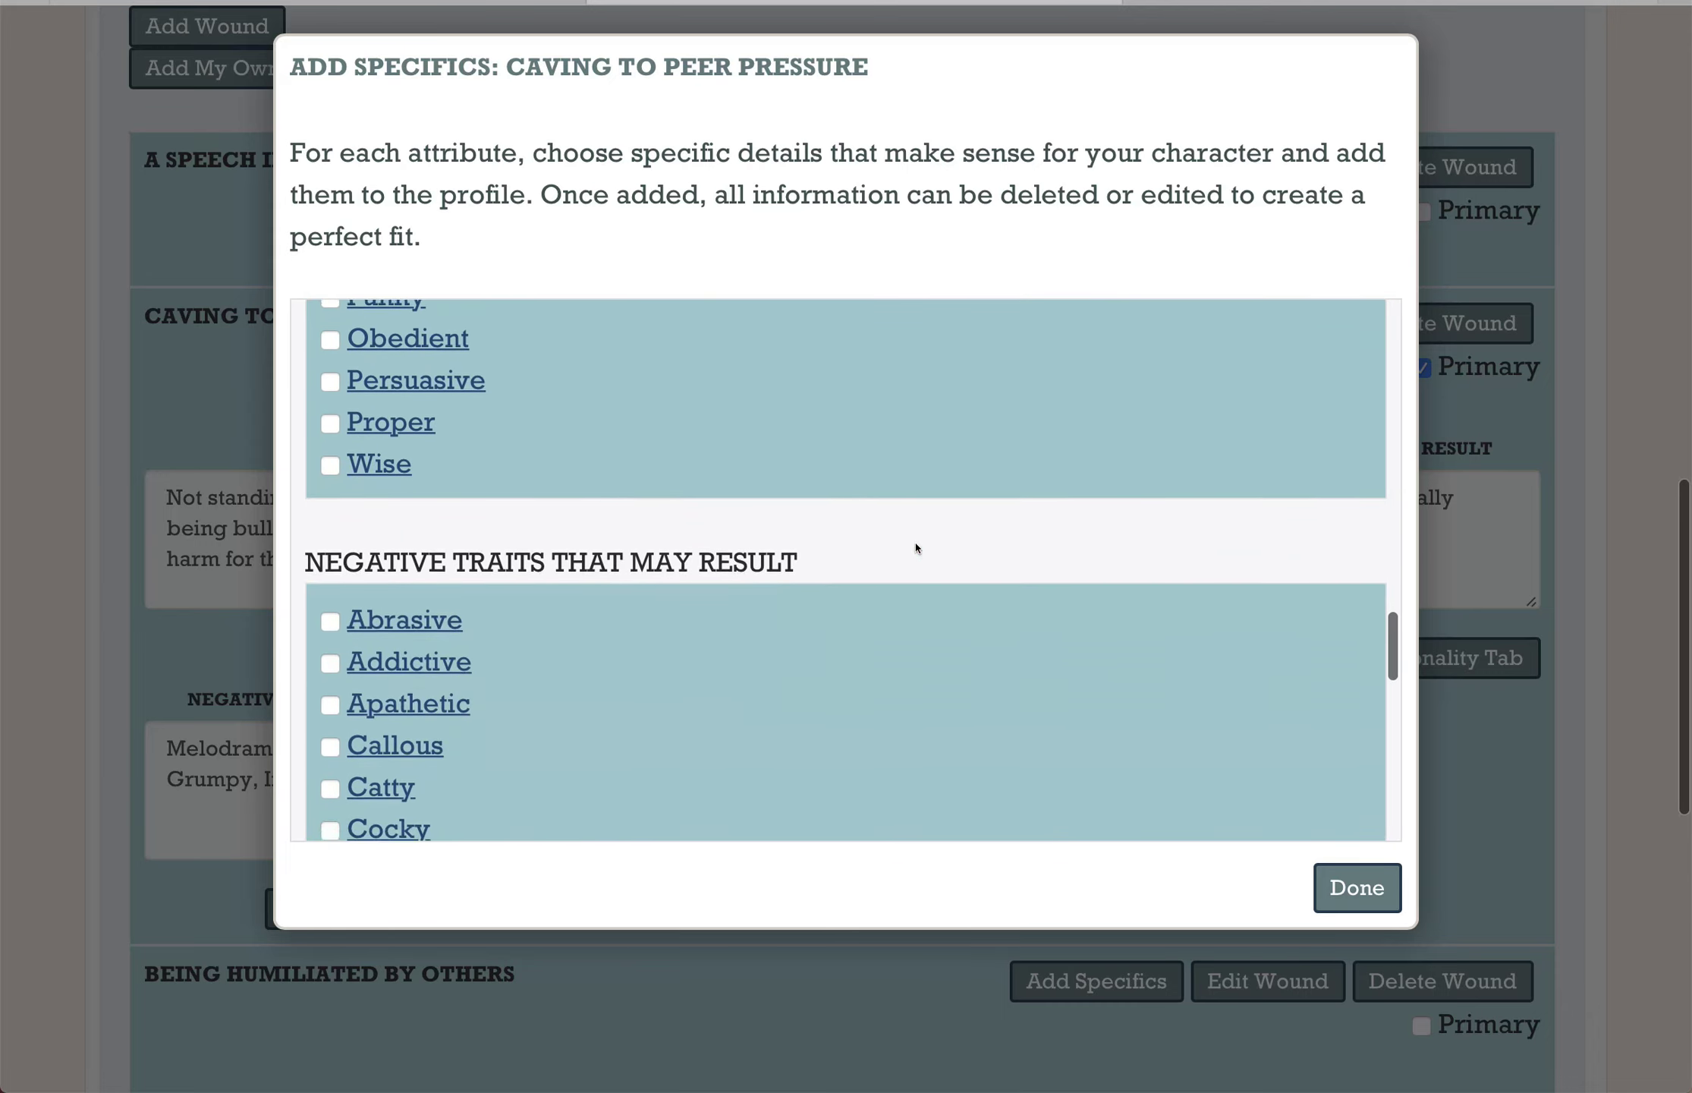
{"action": "scroll", "coordinate": [916, 548], "scroll_direction": "down", "scroll_amount": 4}
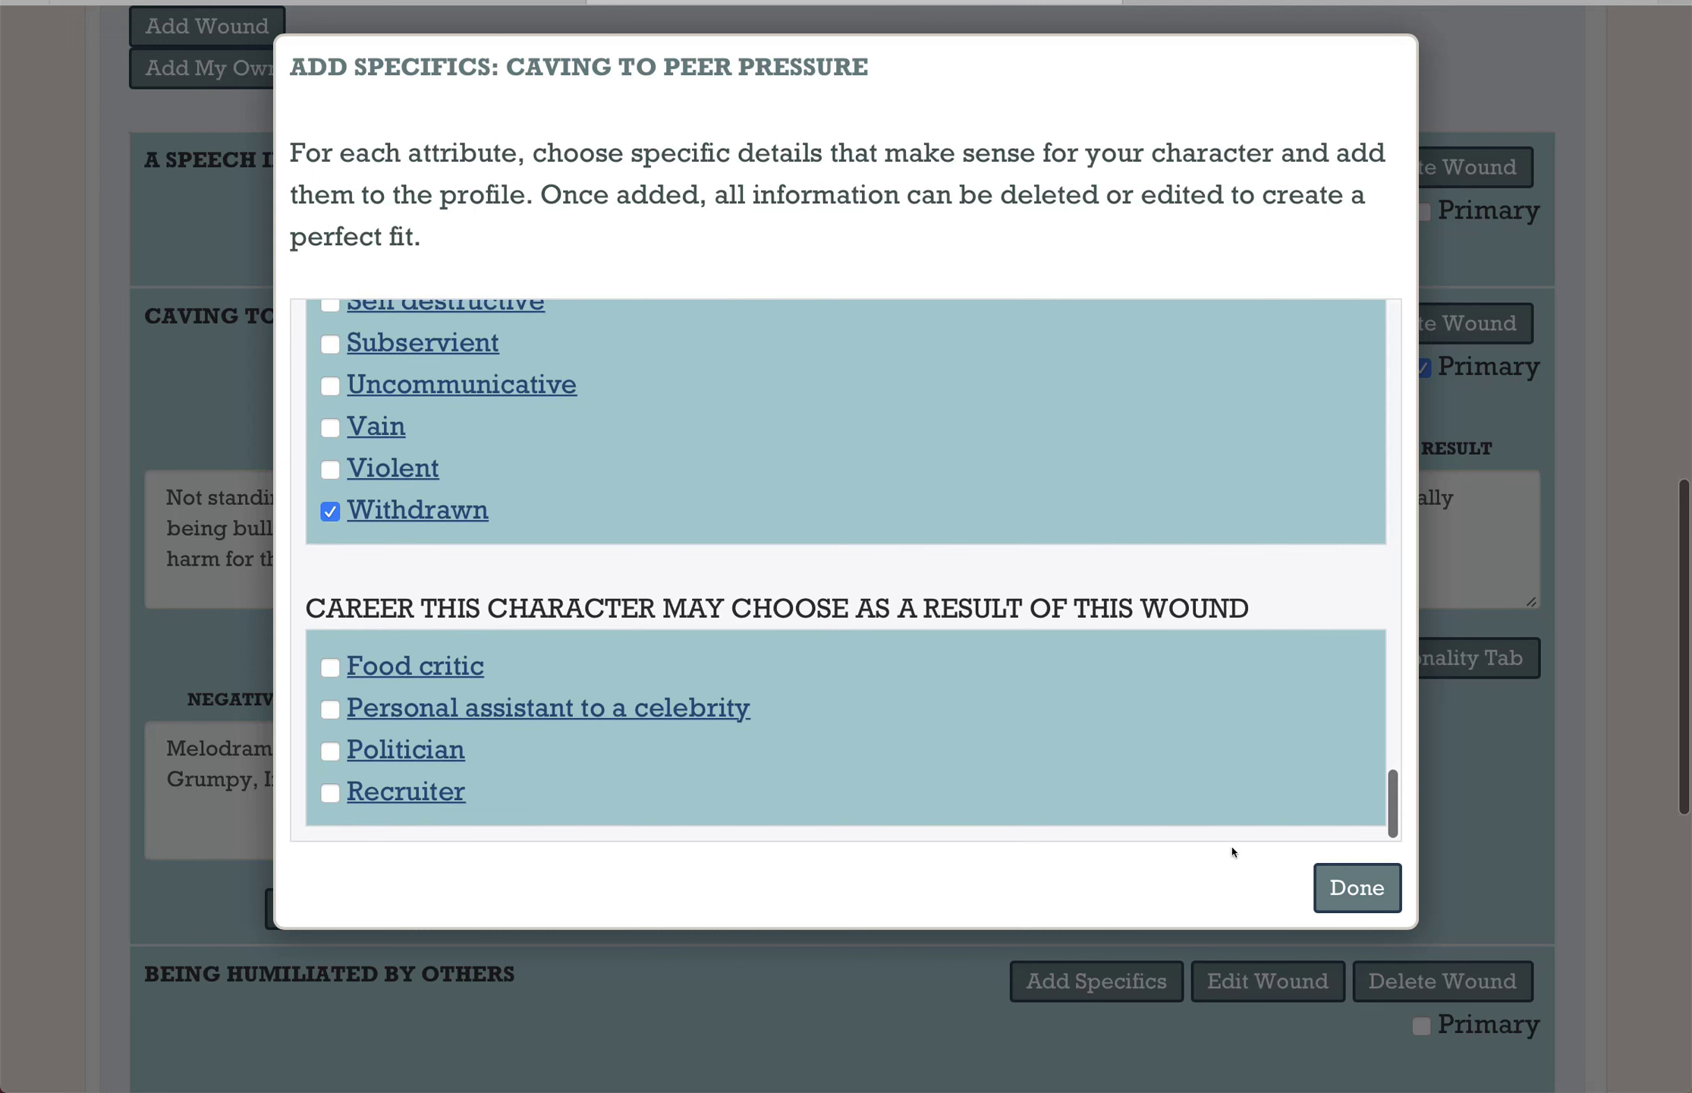
{"action": "left_click", "coordinate": [1345, 881]}
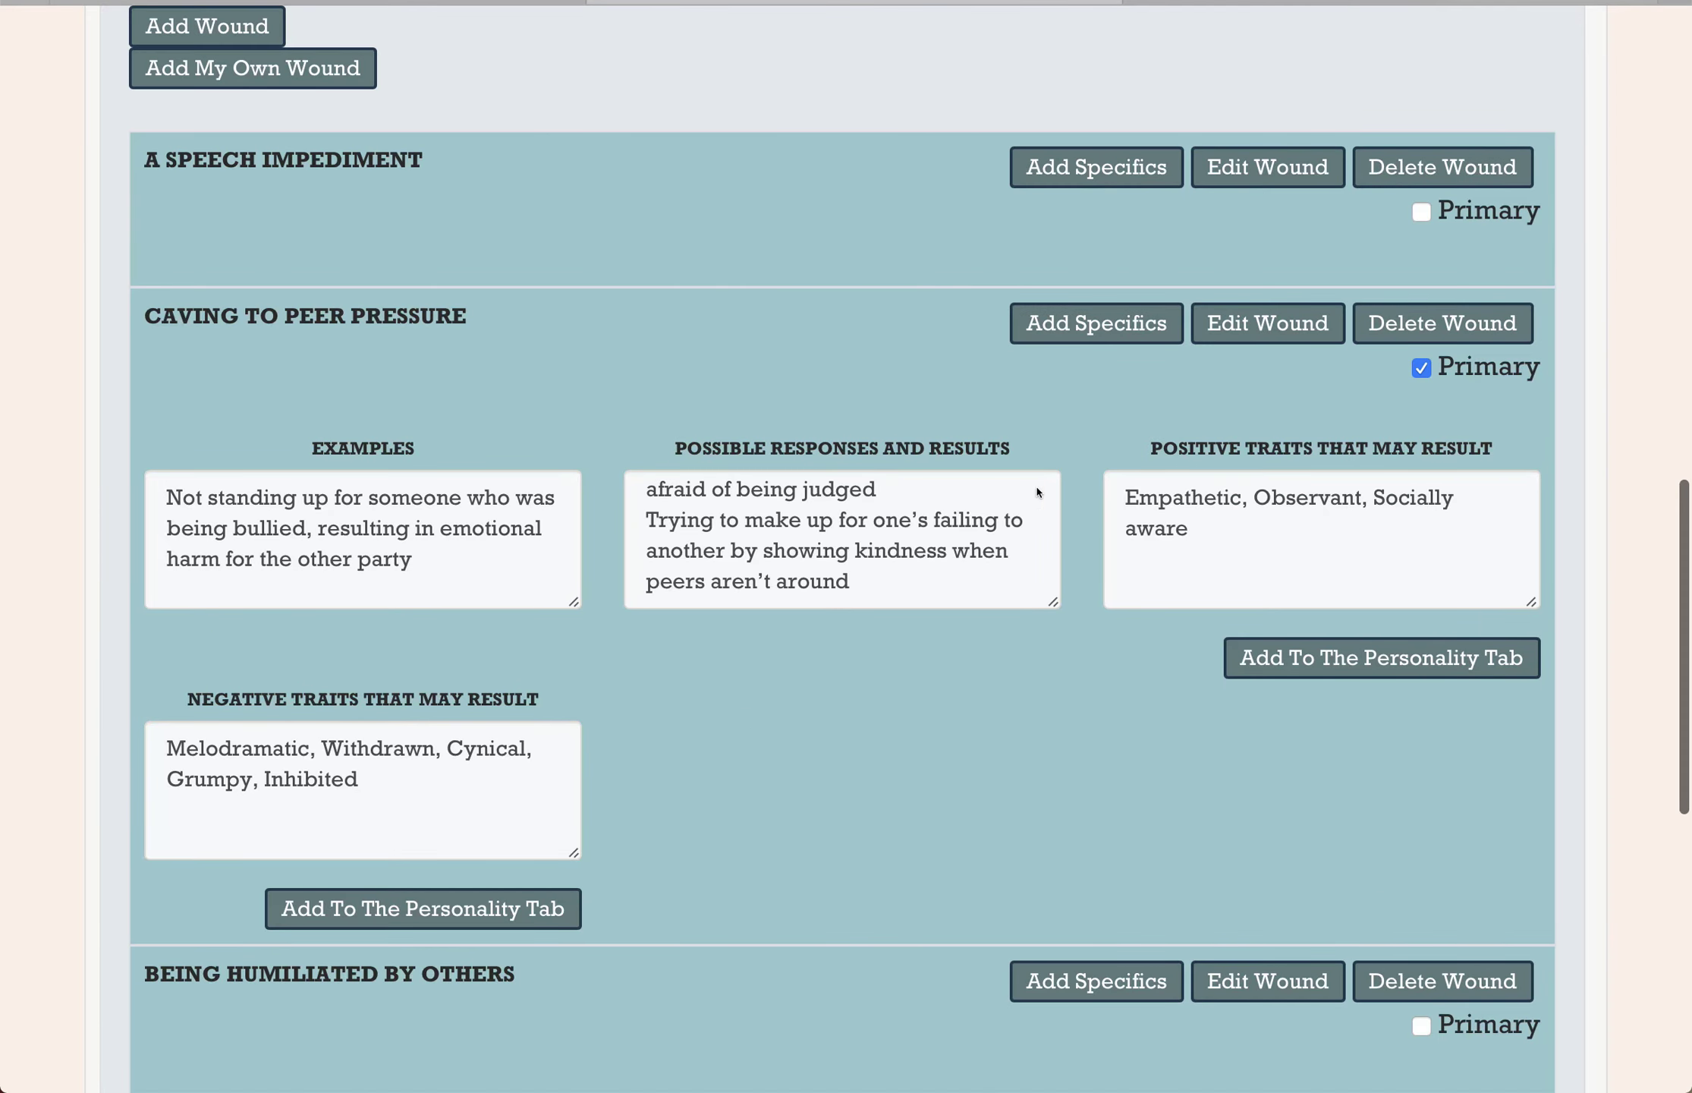
{"action": "left_click", "coordinate": [1214, 331]}
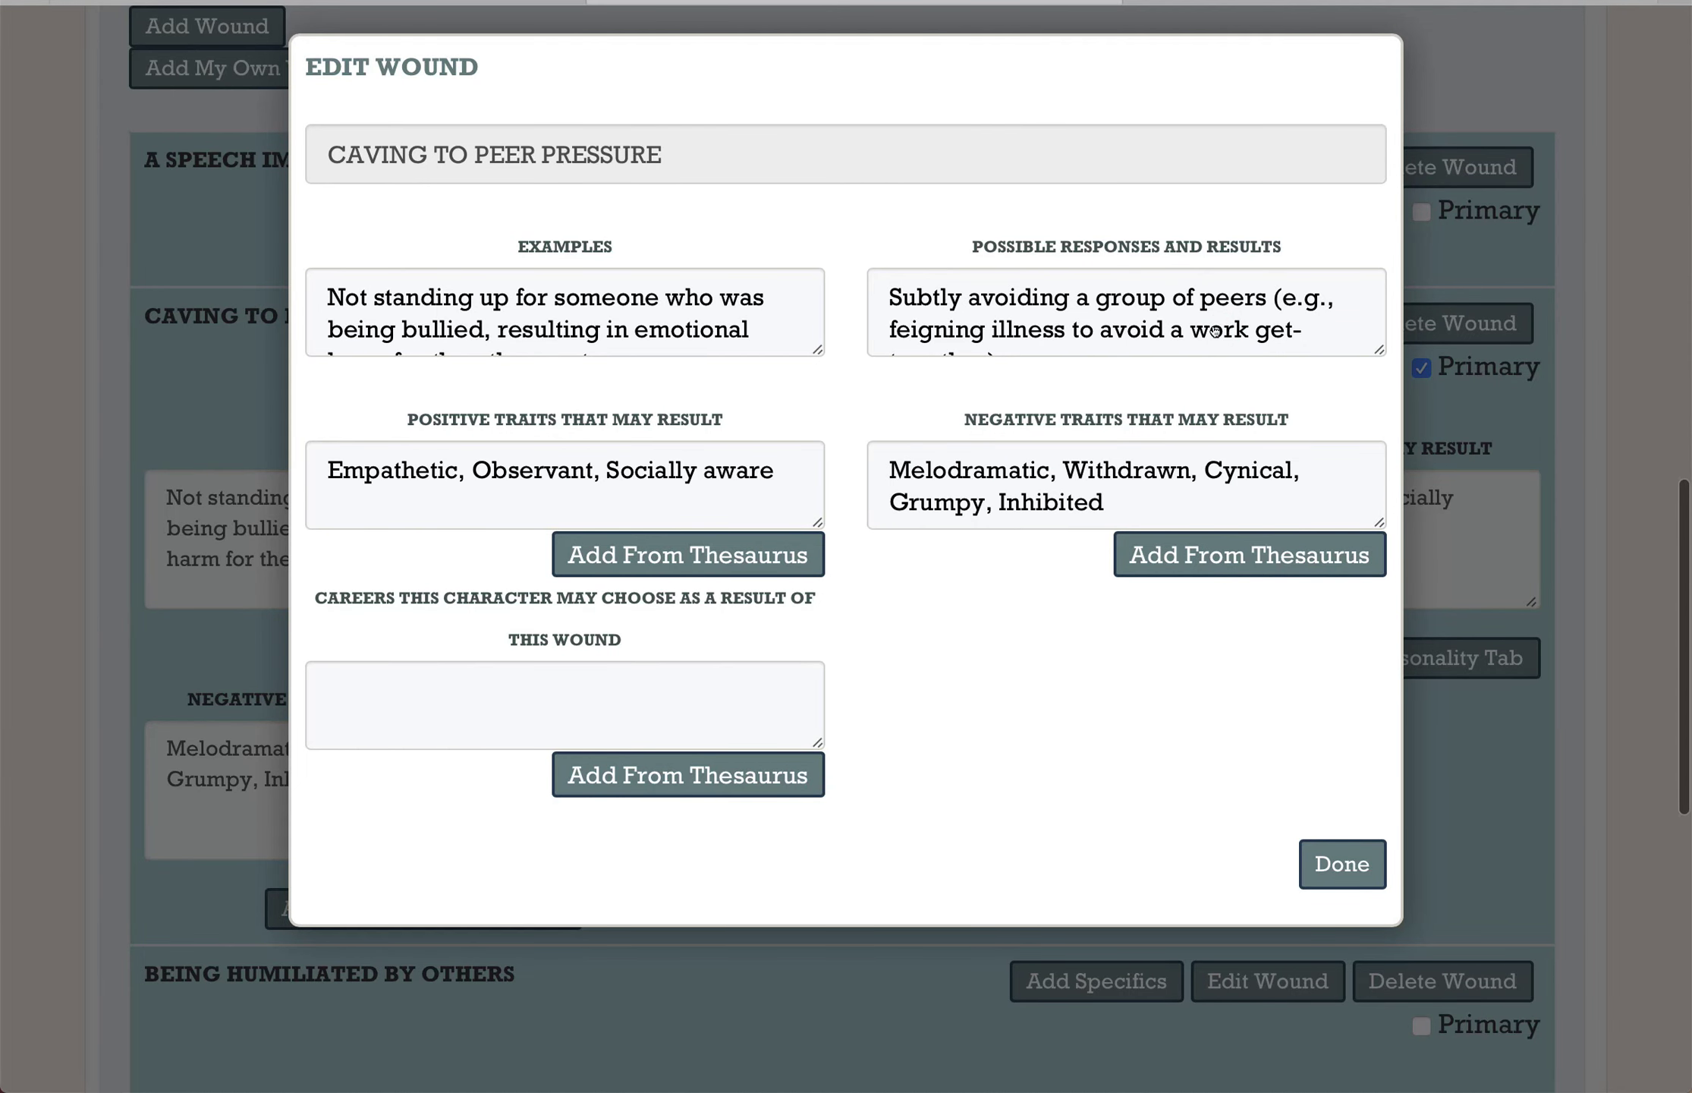
{"action": "double_click", "coordinate": [406, 470]}
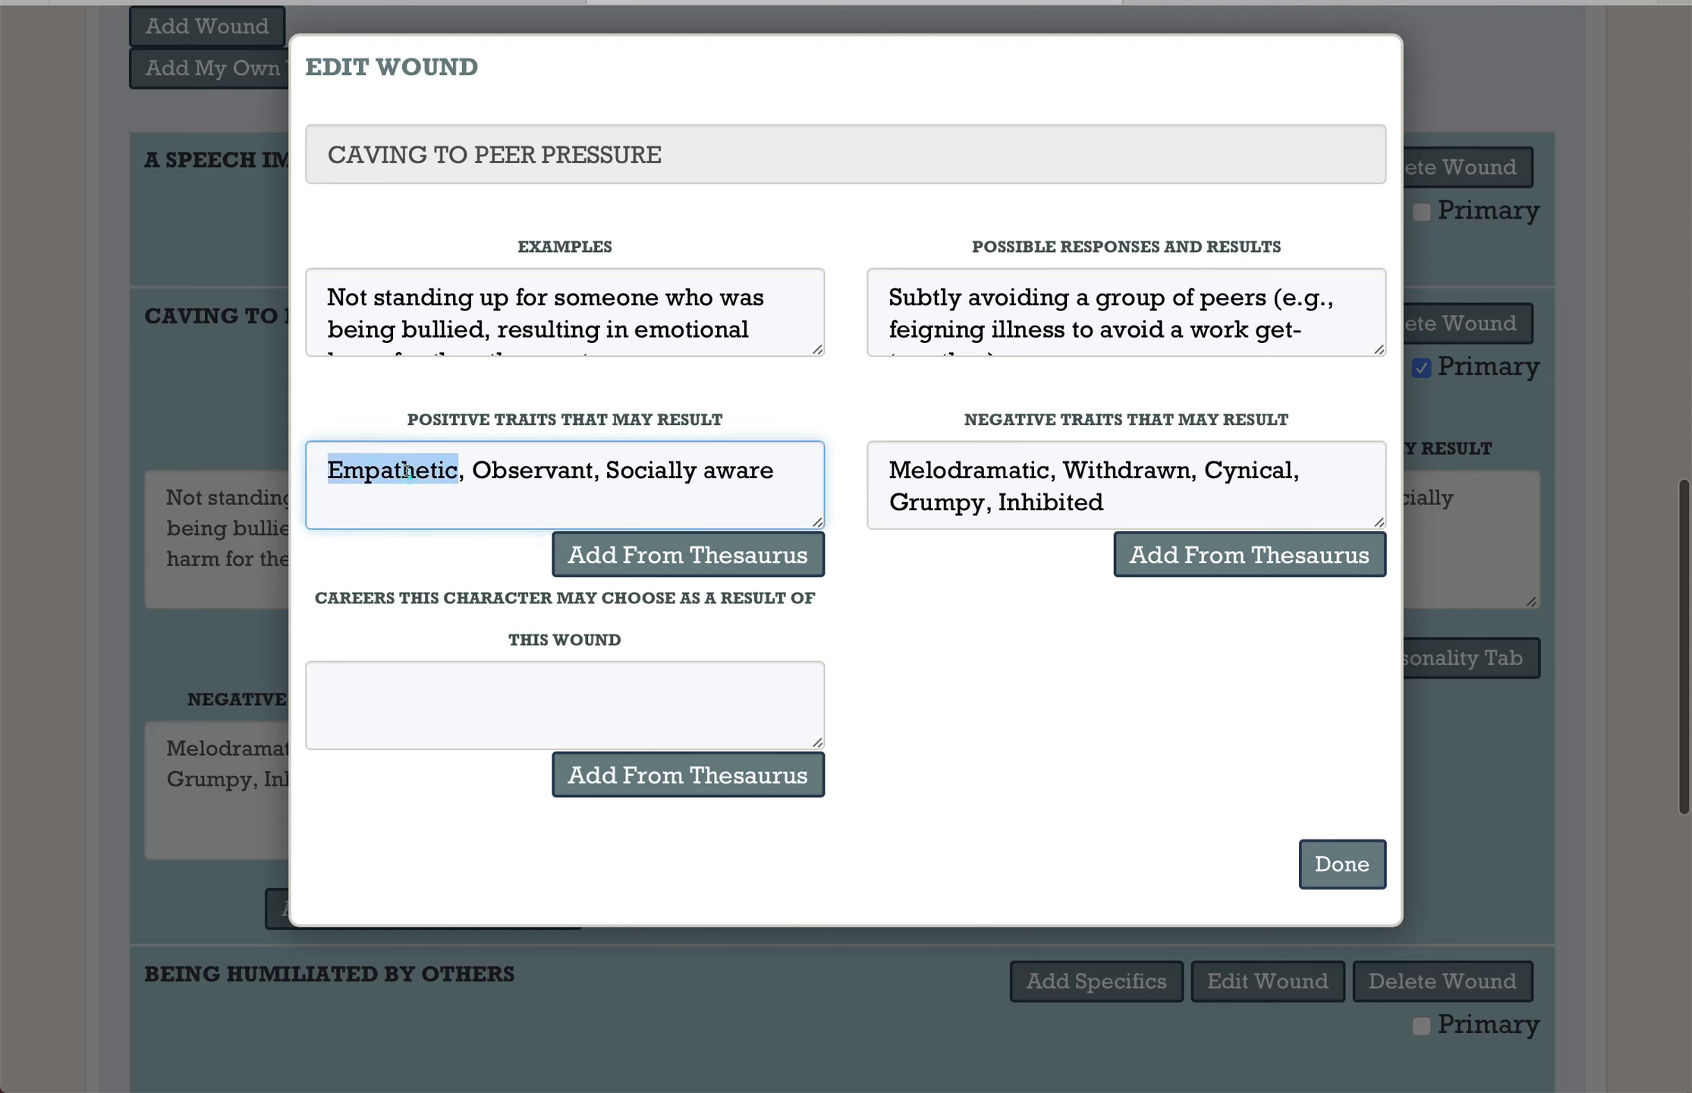
{"action": "left_click", "coordinate": [1331, 863]}
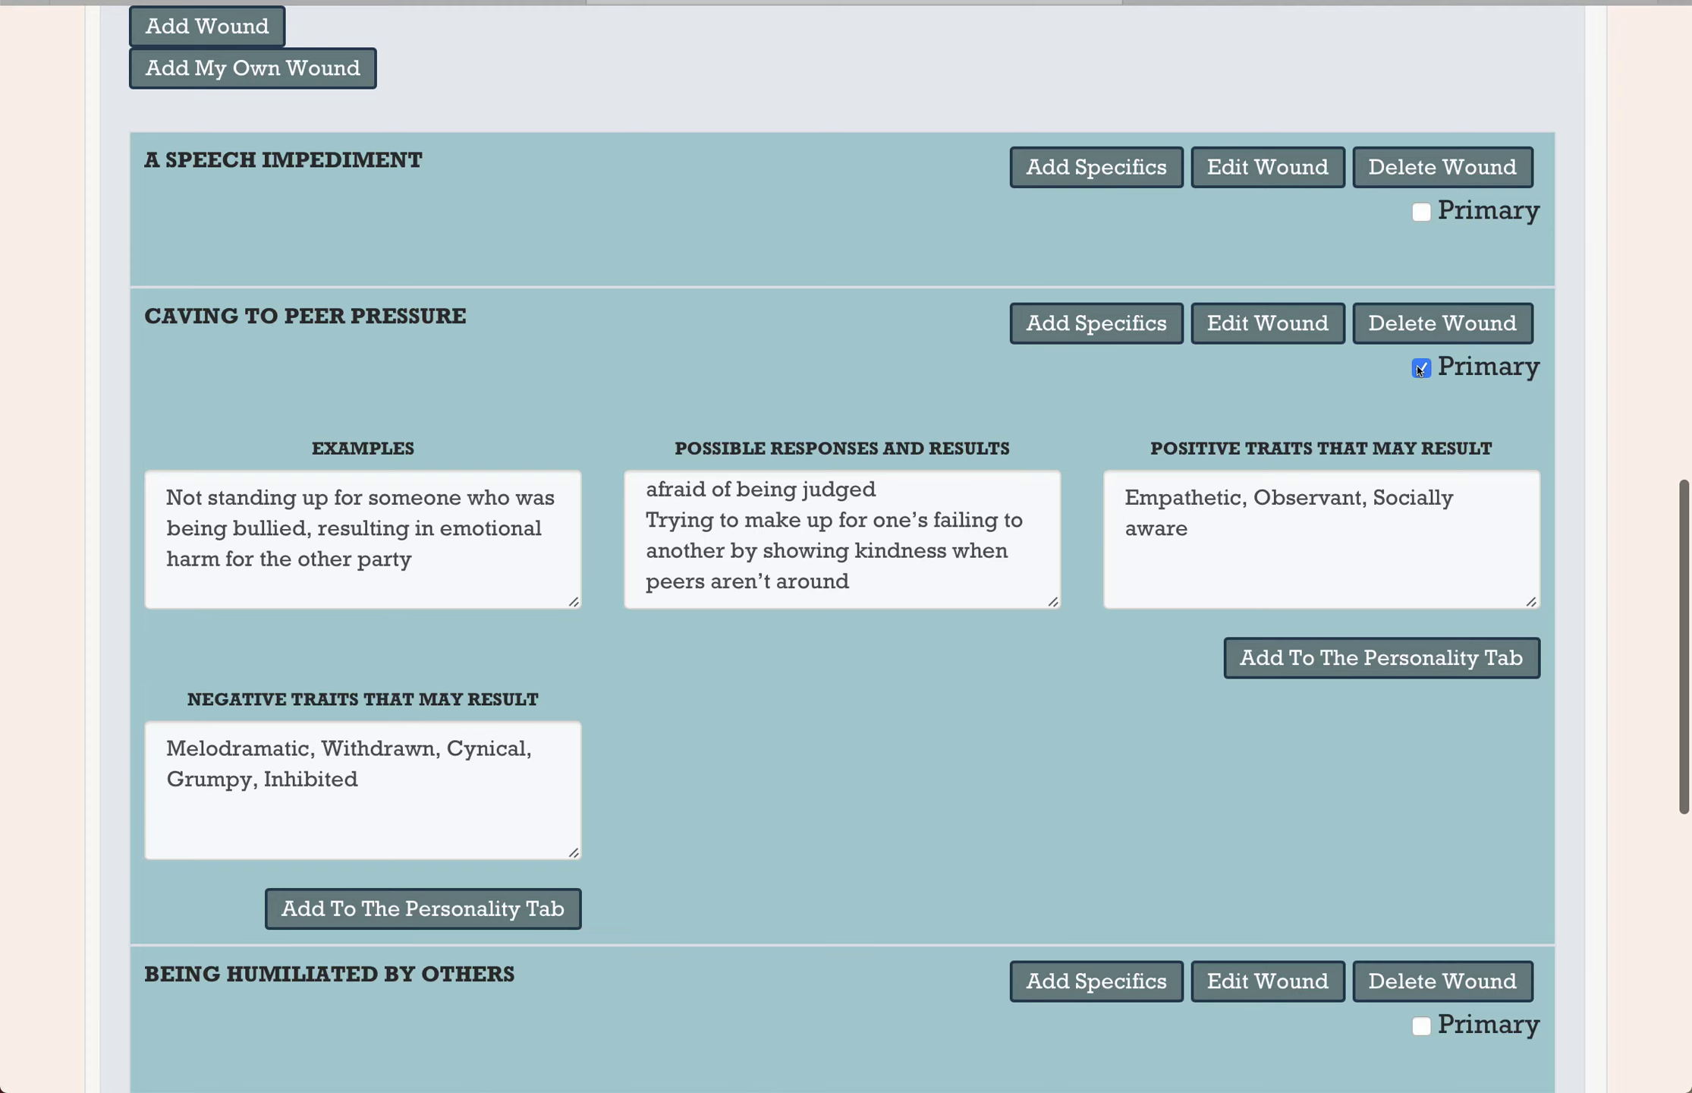
{"action": "scroll", "coordinate": [1114, 671], "scroll_direction": "down", "scroll_amount": 8}
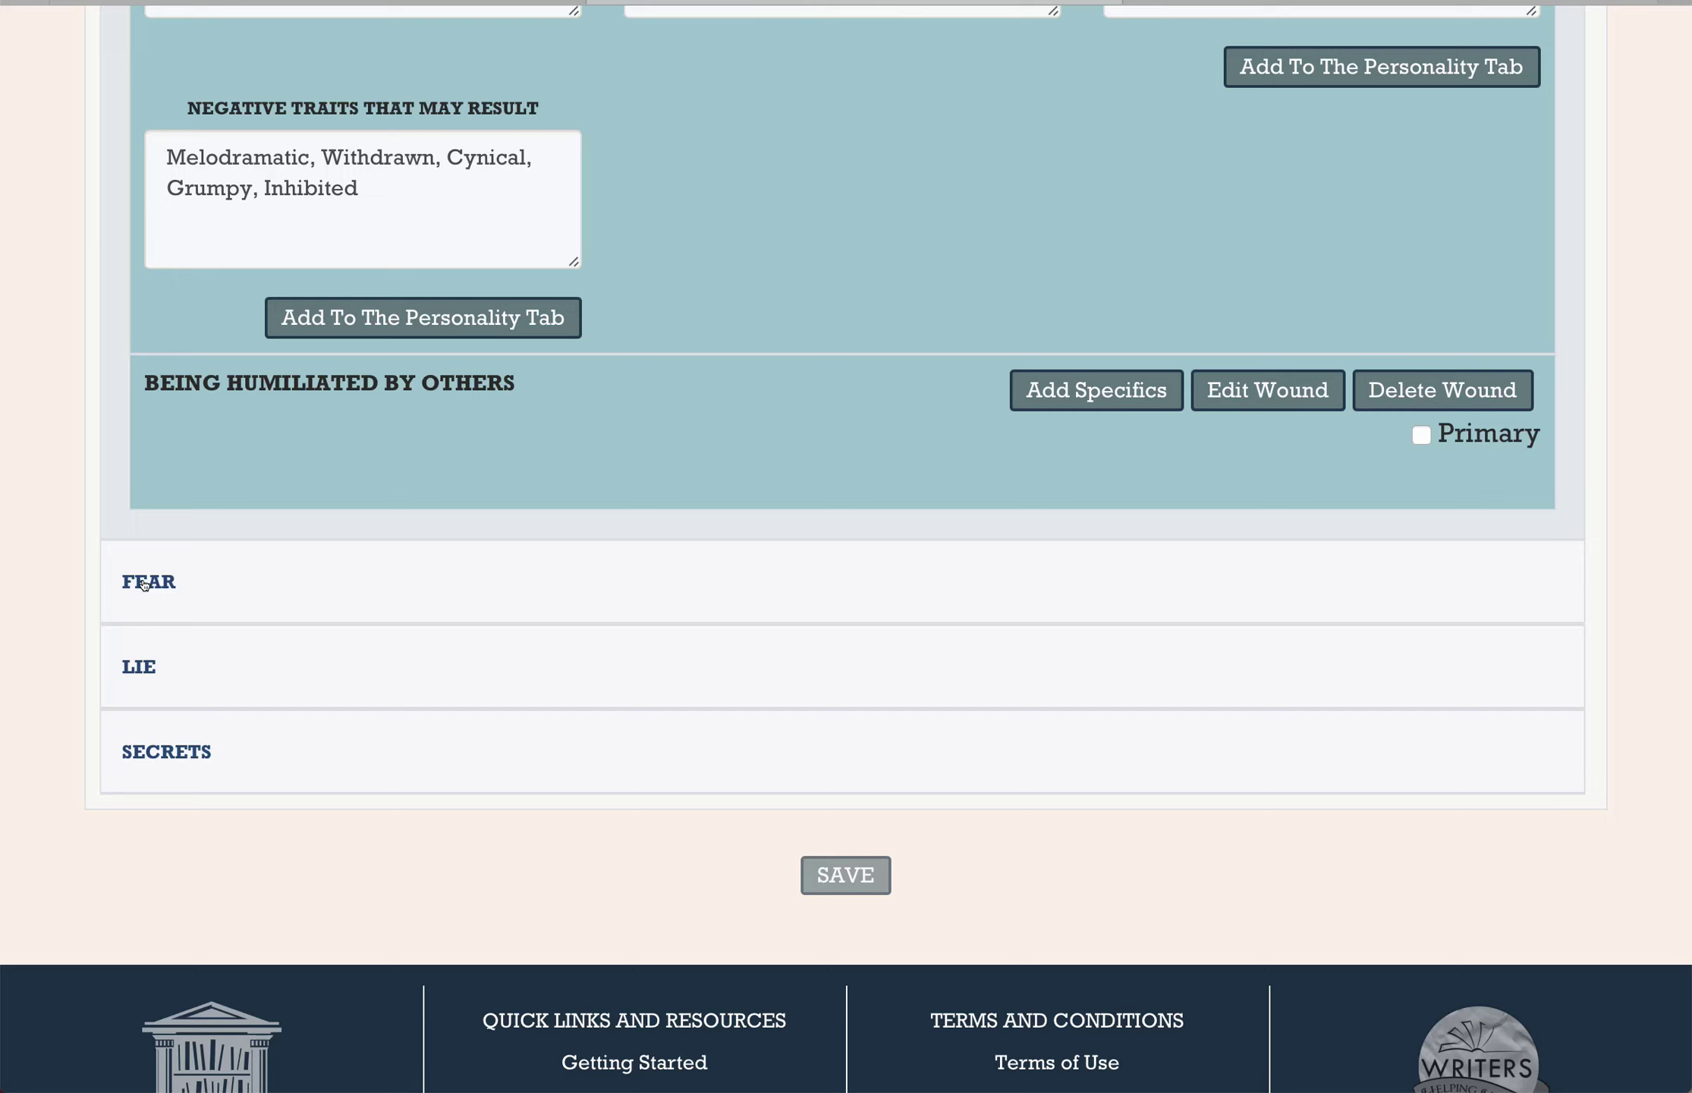
- Reconfirm the primary-wound lie 'She's weak and unable to stand up to others', then expand Secrets
{"action": "left_click", "coordinate": [140, 666]}
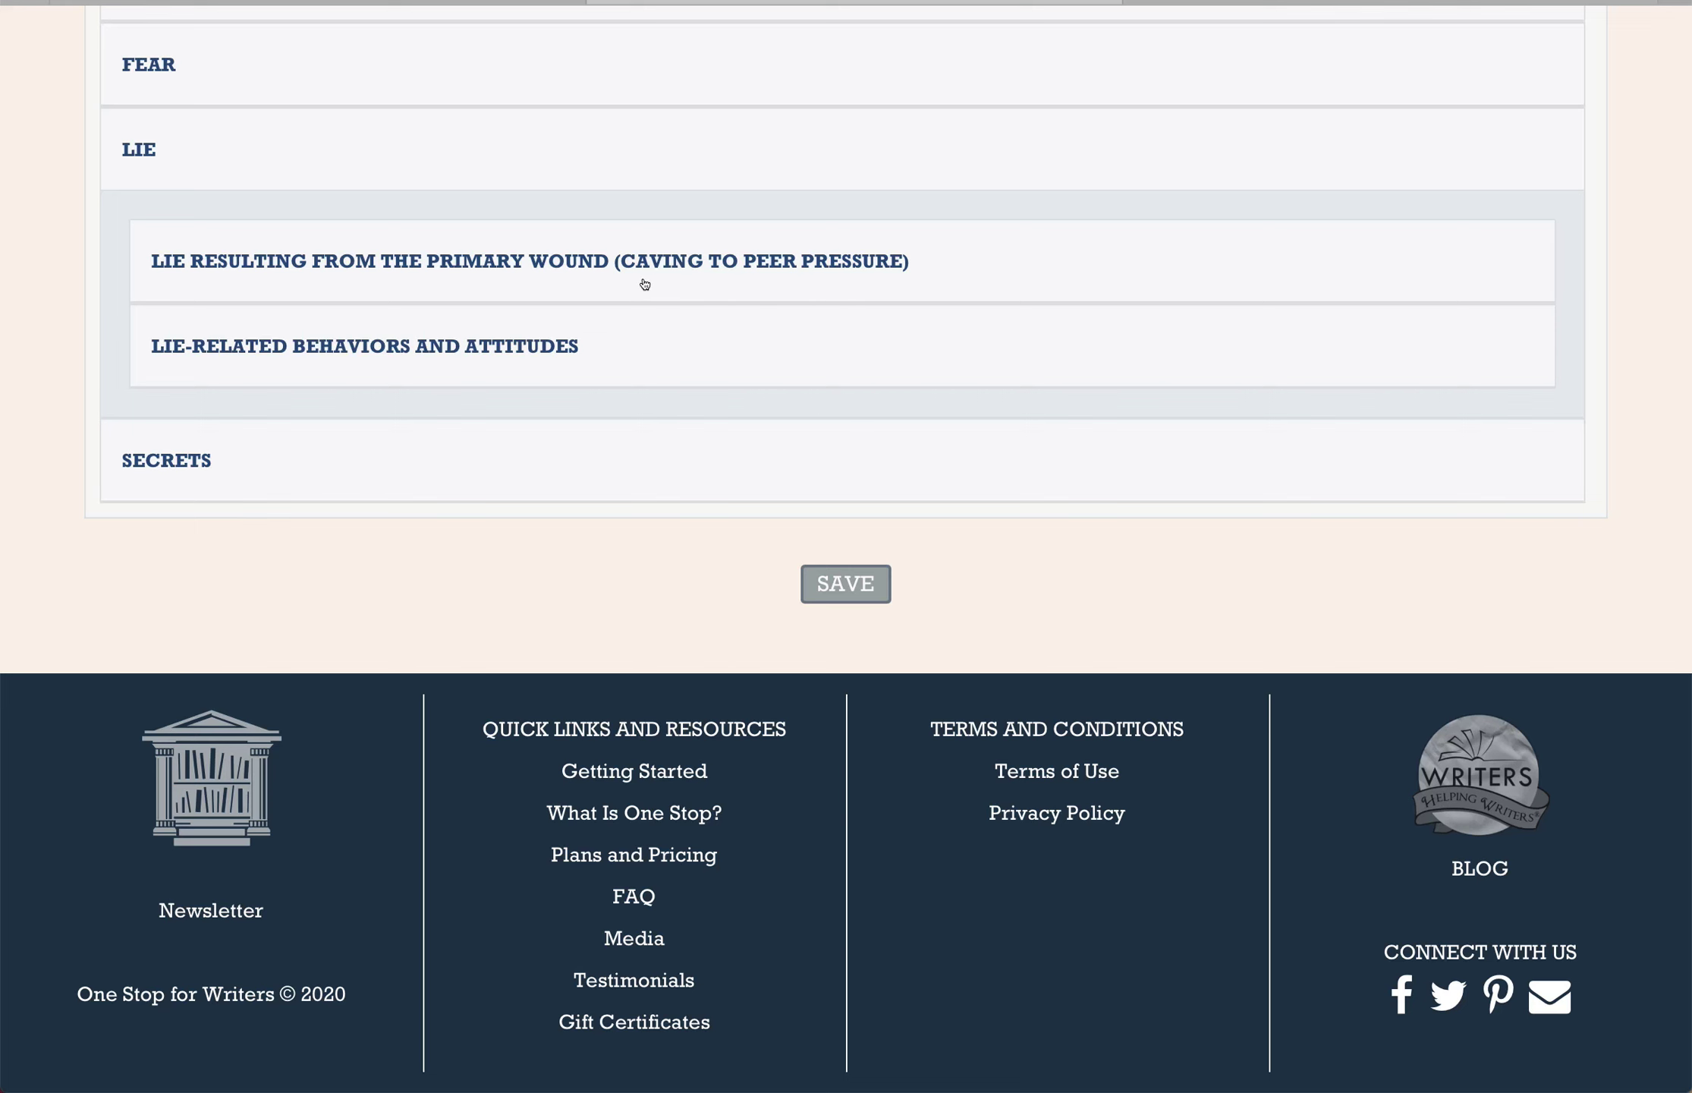
{"action": "left_click", "coordinate": [608, 263]}
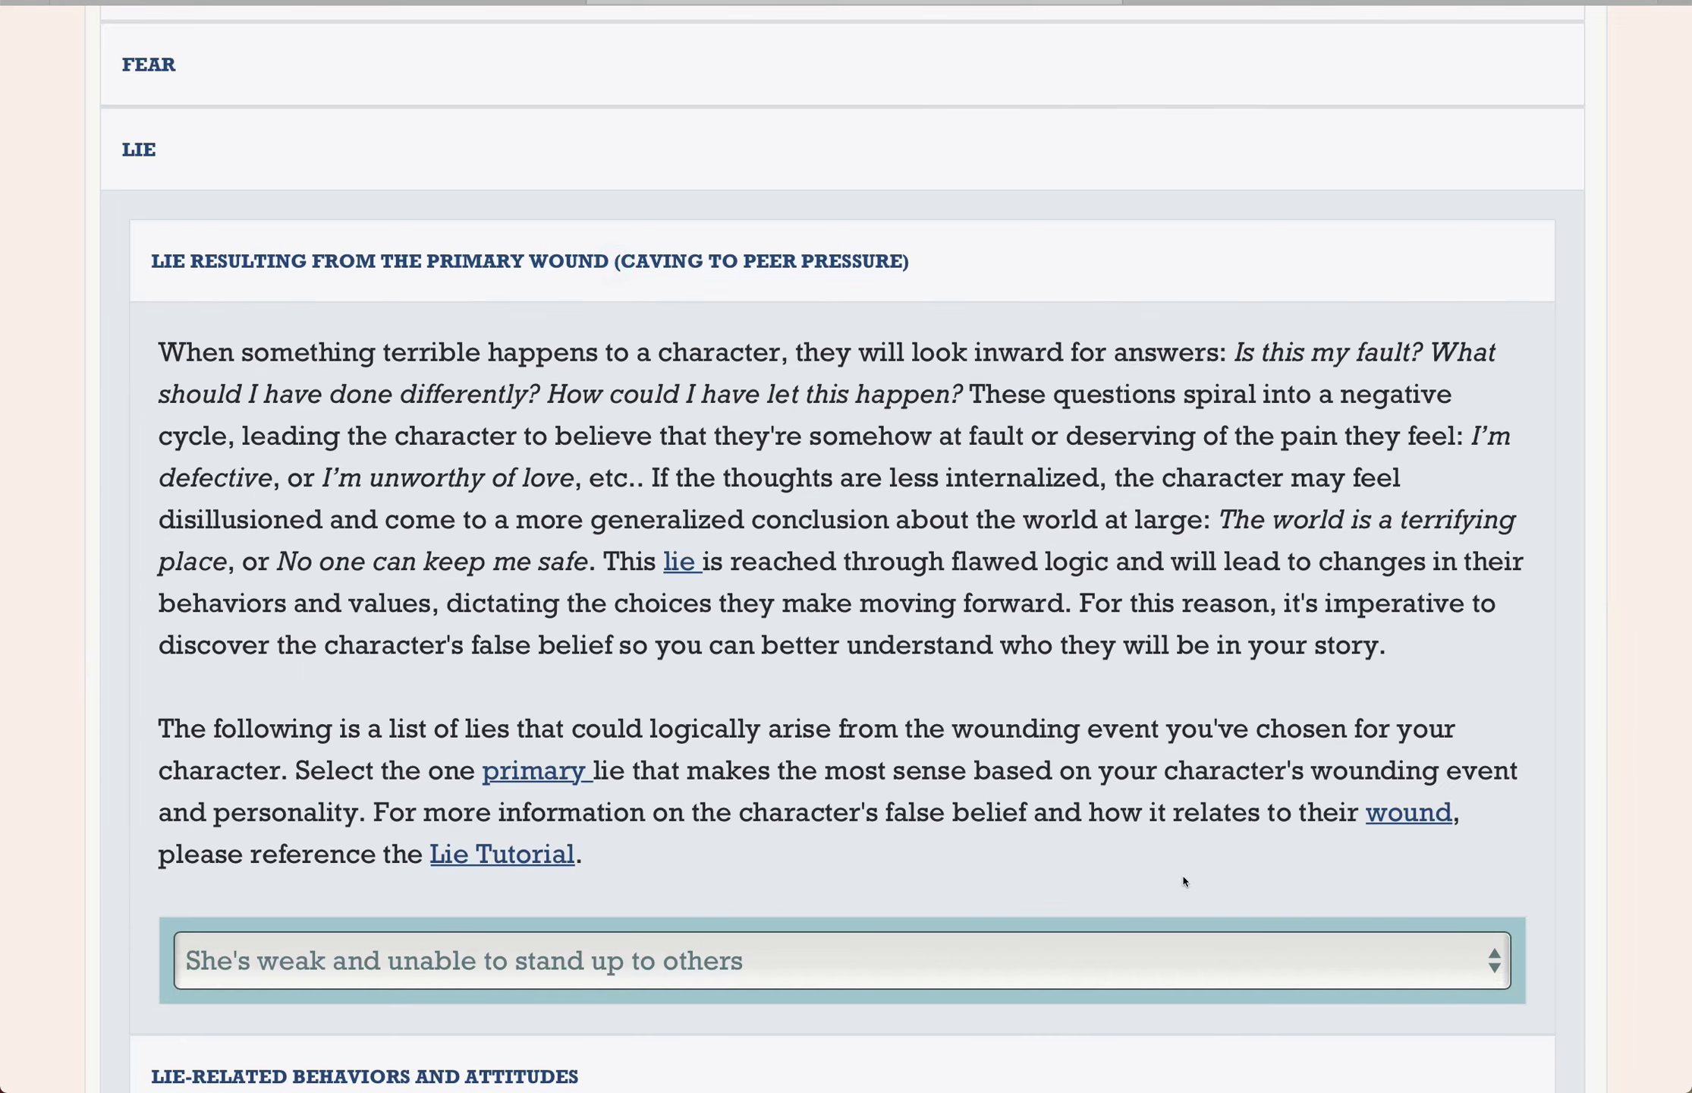
{"action": "left_click", "coordinate": [1478, 964]}
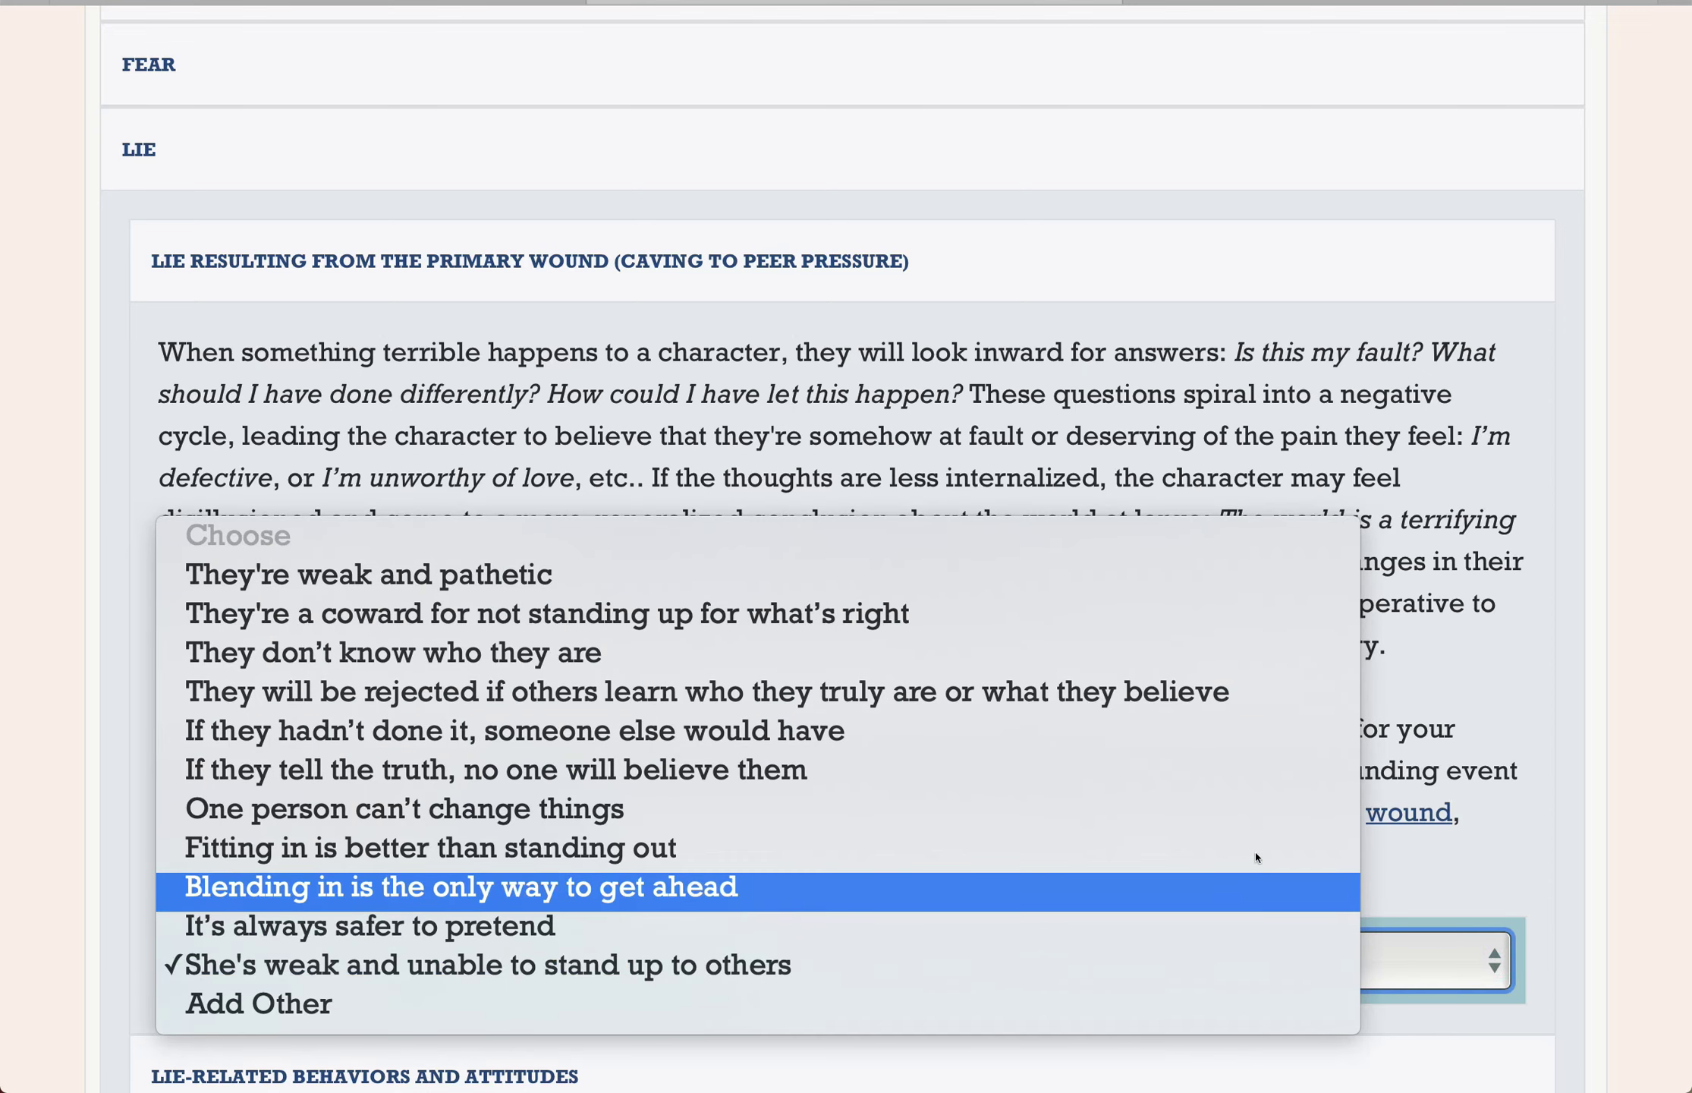
{"action": "left_click", "coordinate": [1131, 965]}
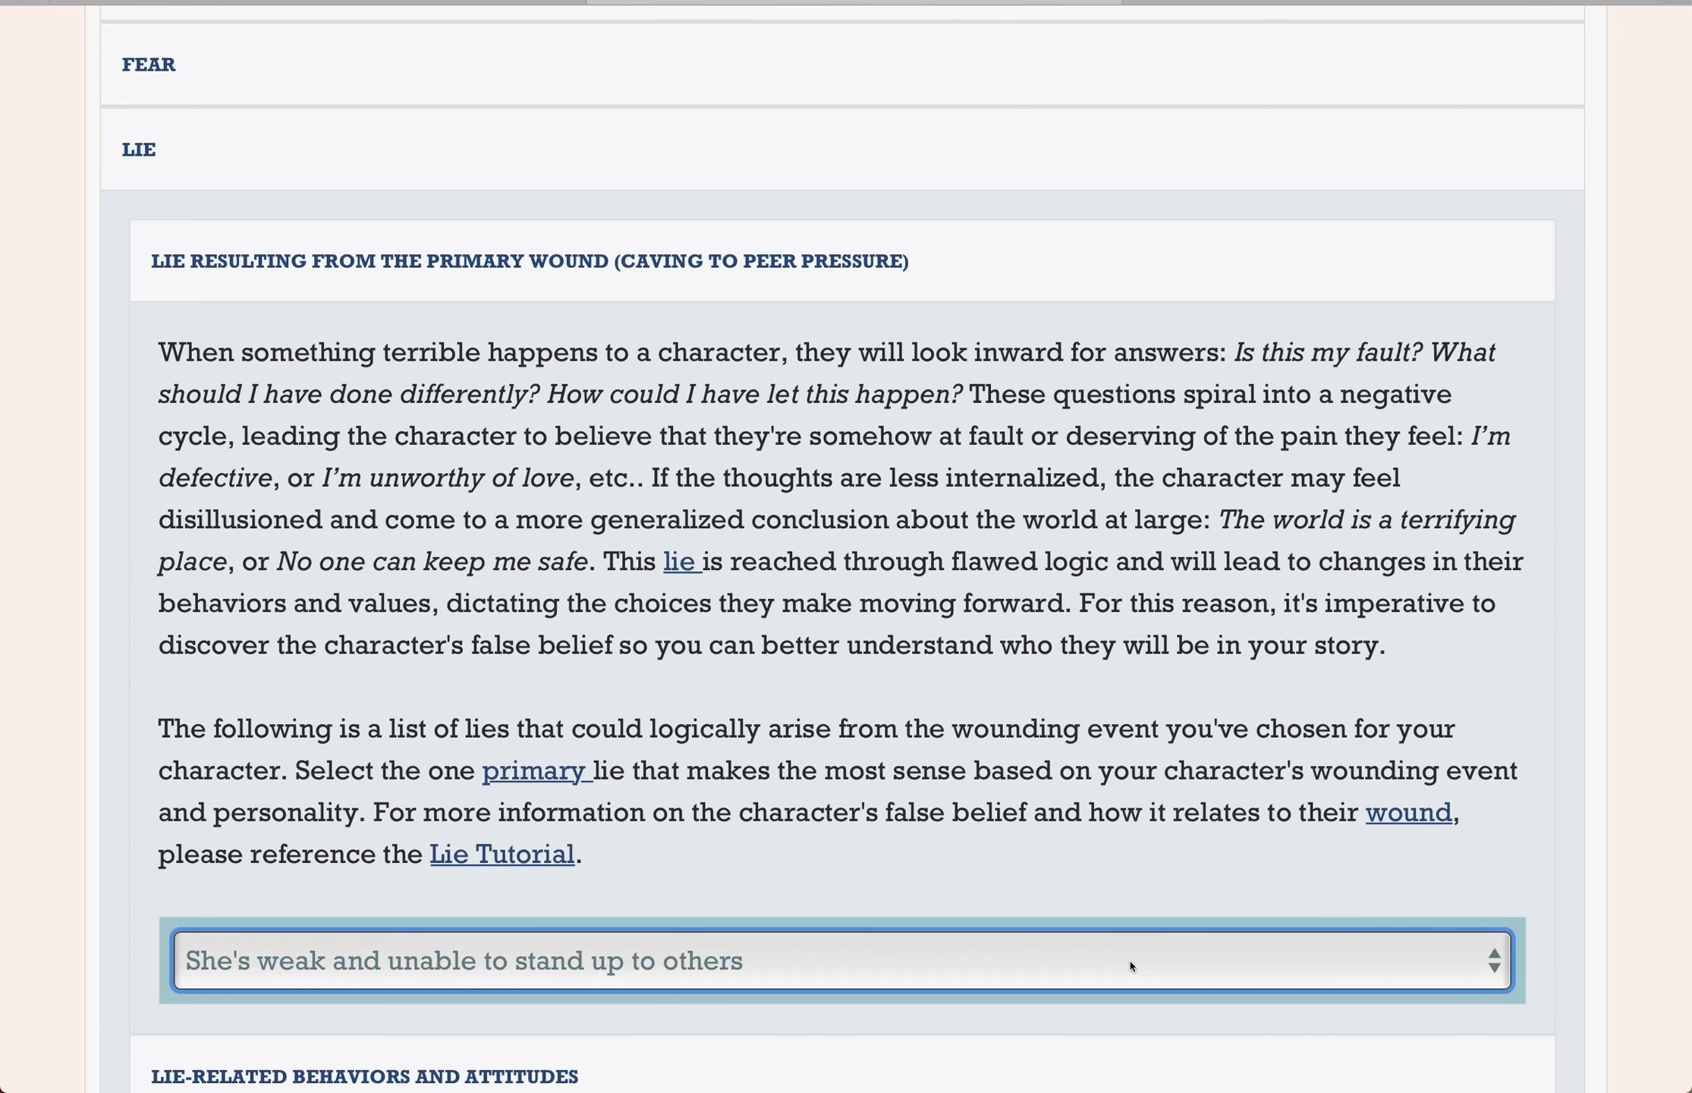
{"action": "scroll", "coordinate": [1131, 966], "scroll_direction": "down", "scroll_amount": 6}
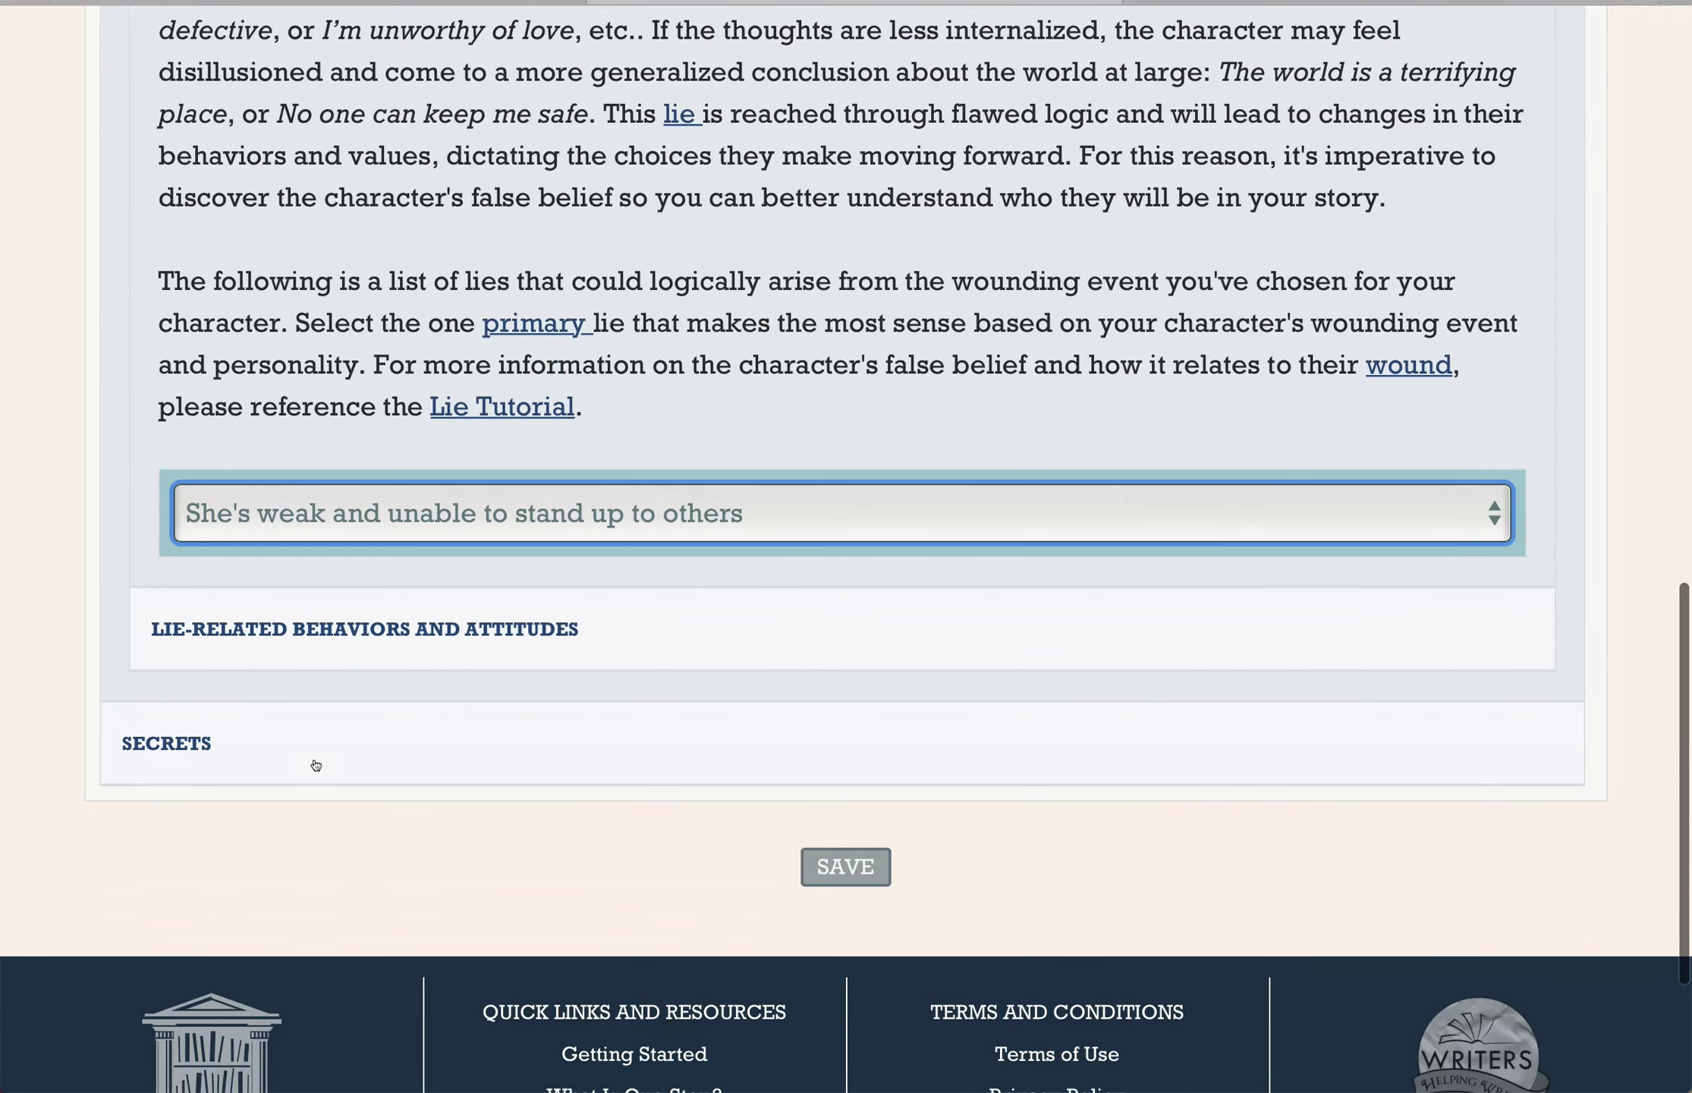
{"action": "left_click", "coordinate": [181, 711]}
{"action": "scroll", "coordinate": [271, 607], "scroll_direction": "up", "scroll_amount": 2}
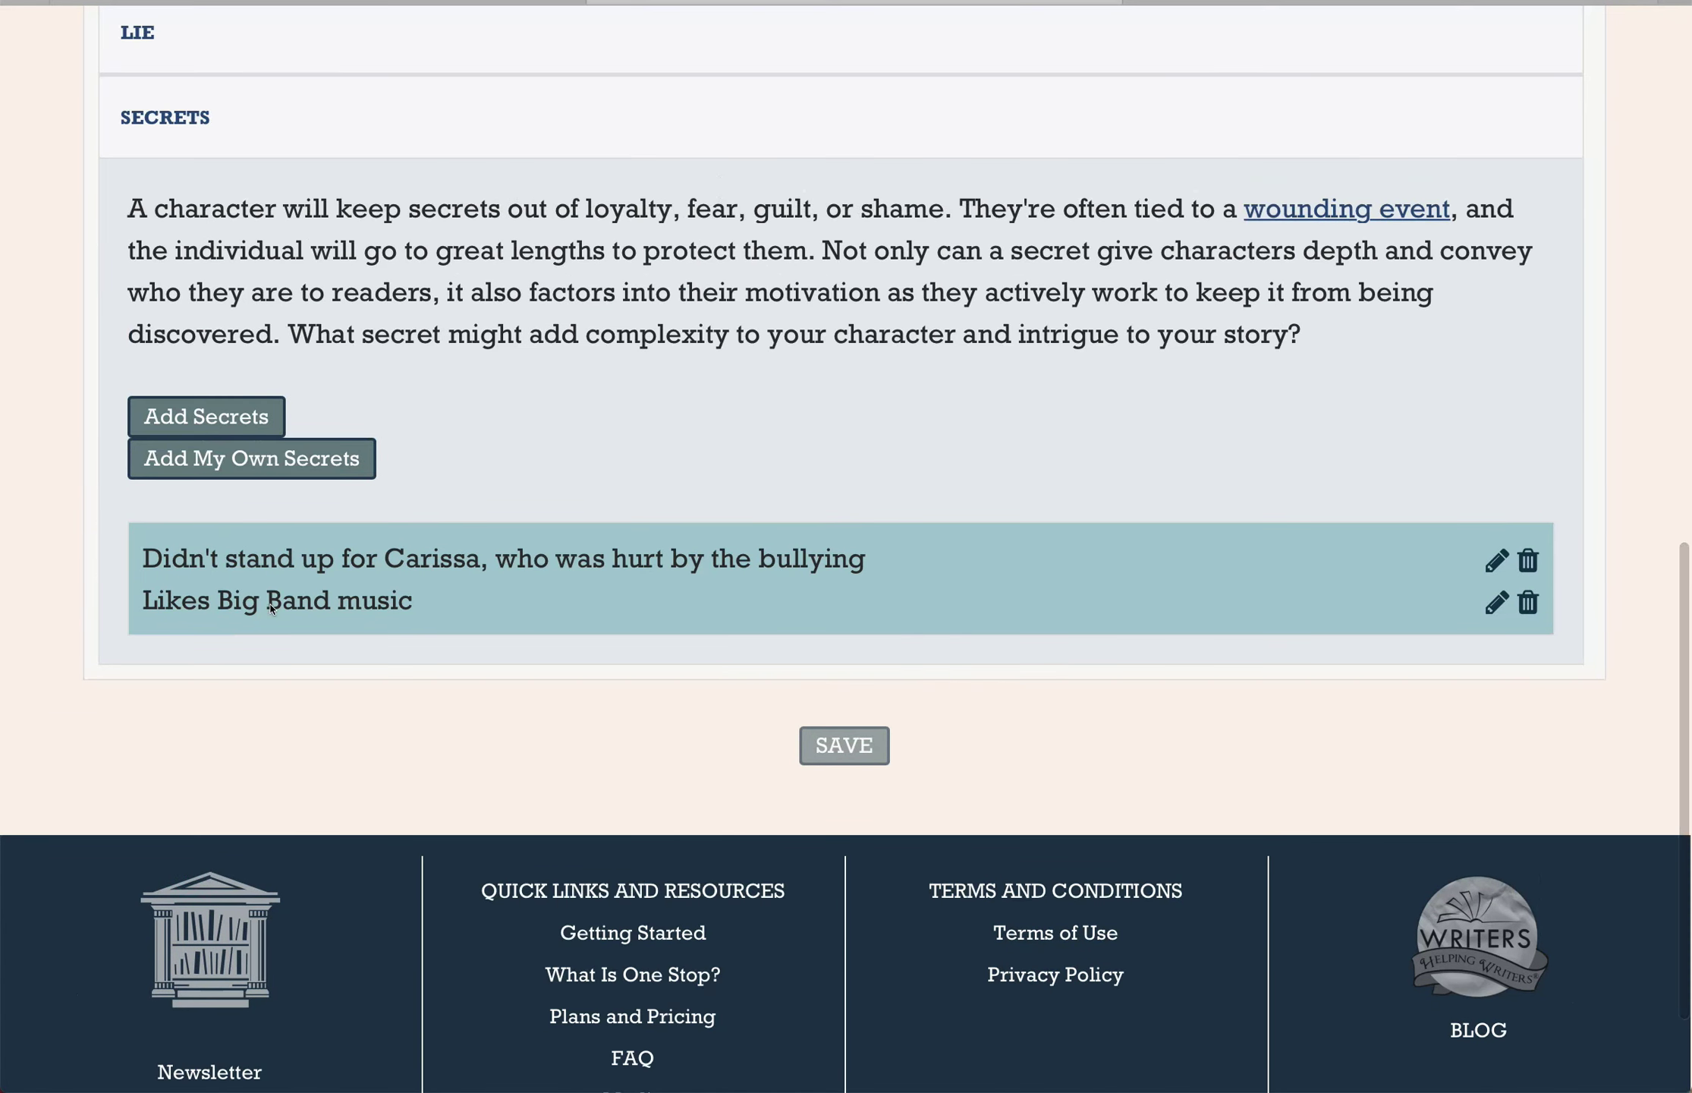
{"action": "left_click", "coordinate": [253, 422]}
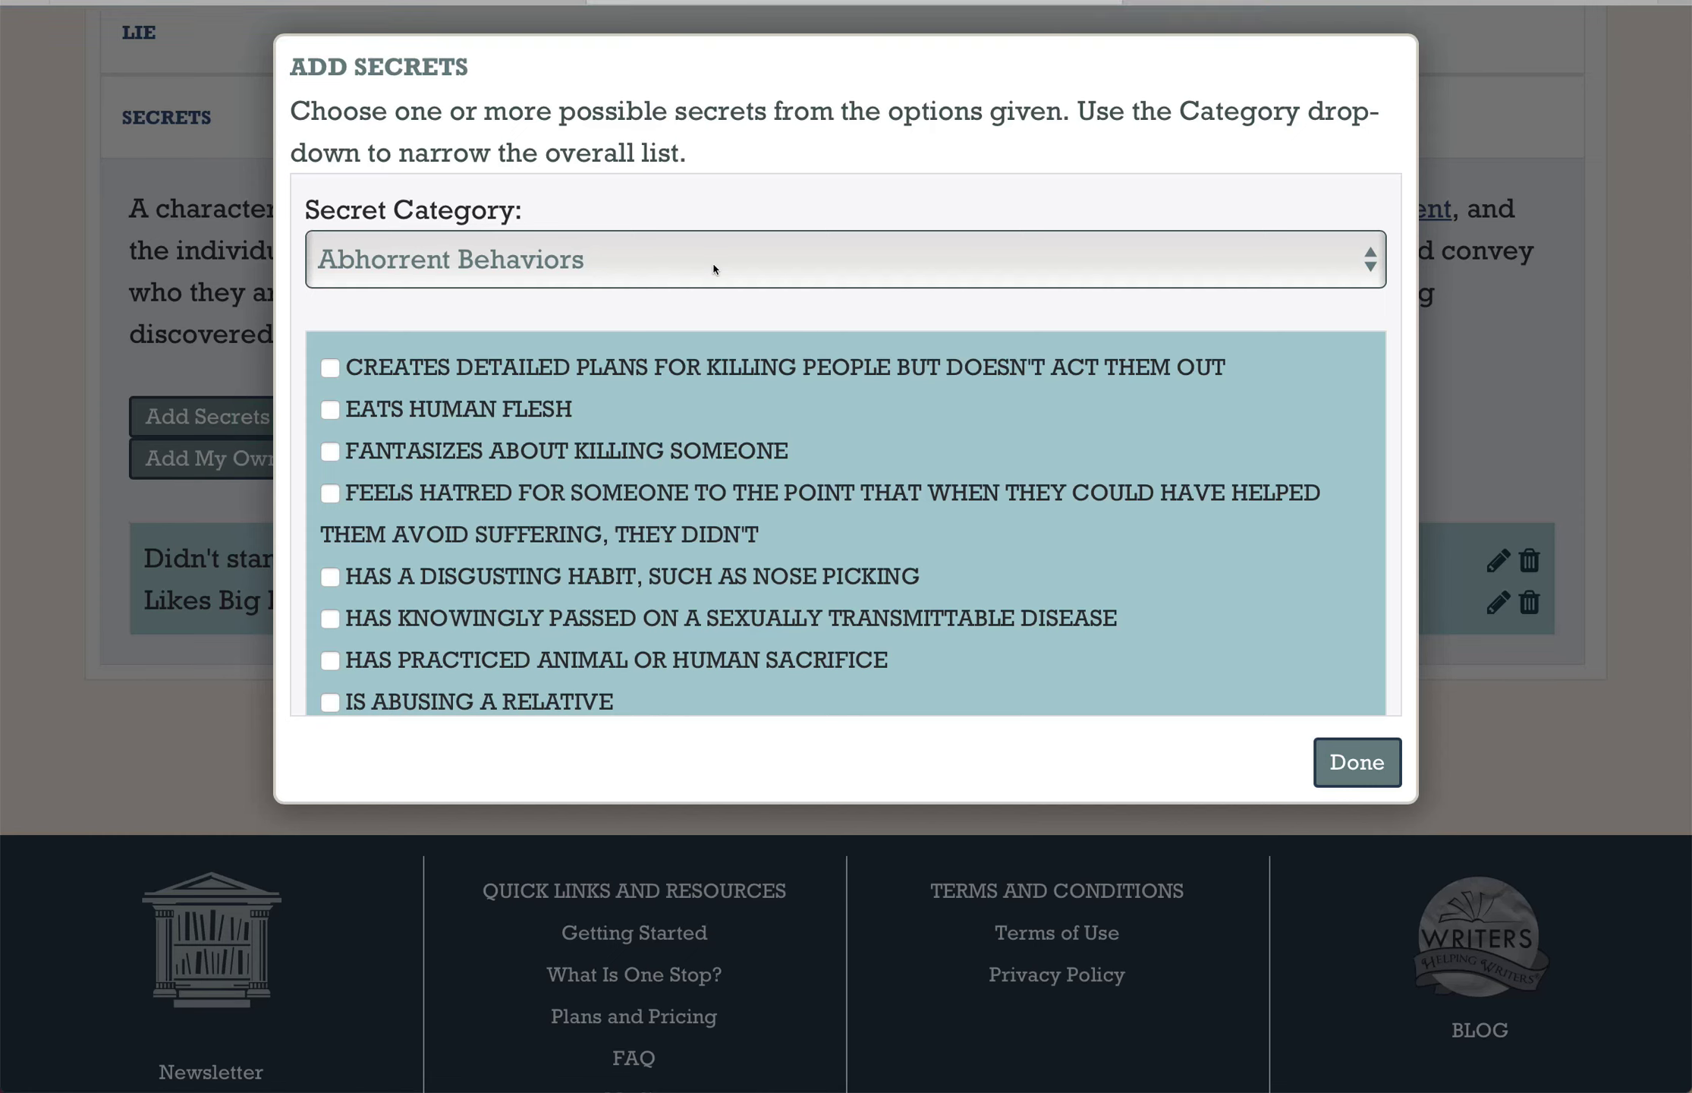
{"action": "left_click", "coordinate": [716, 266]}
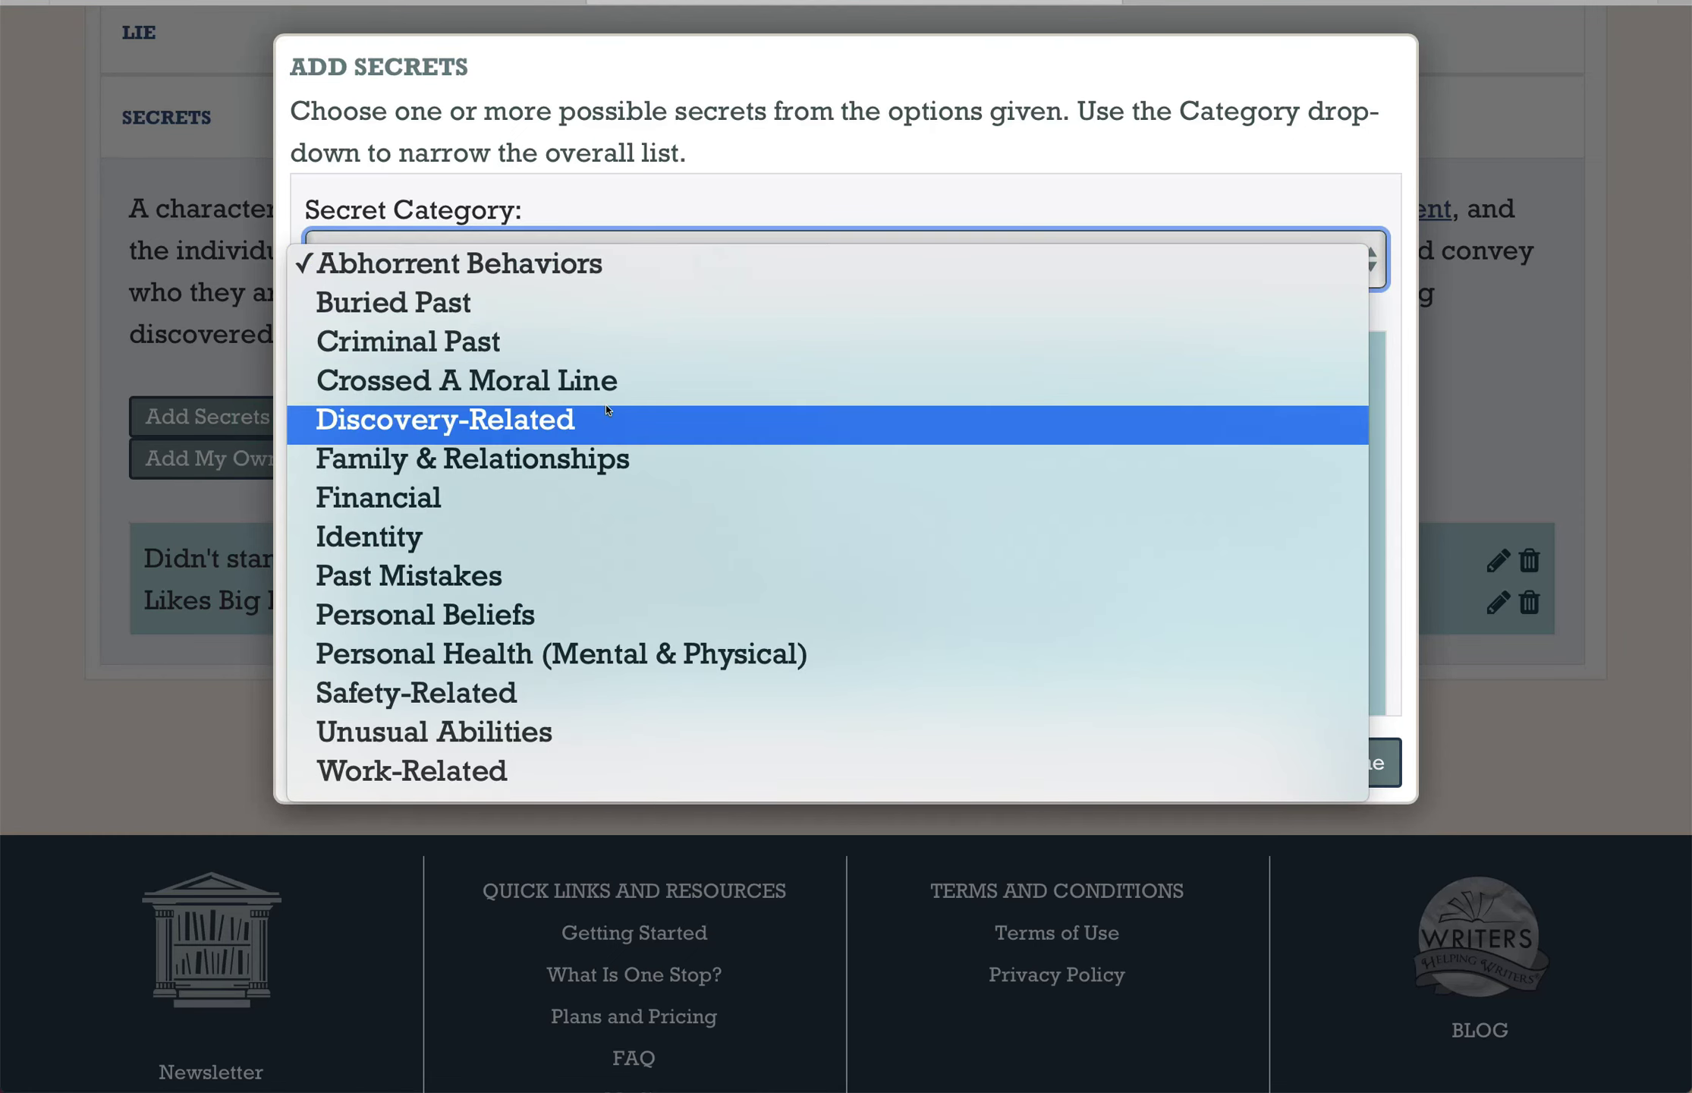
{"action": "left_click", "coordinate": [623, 383]}
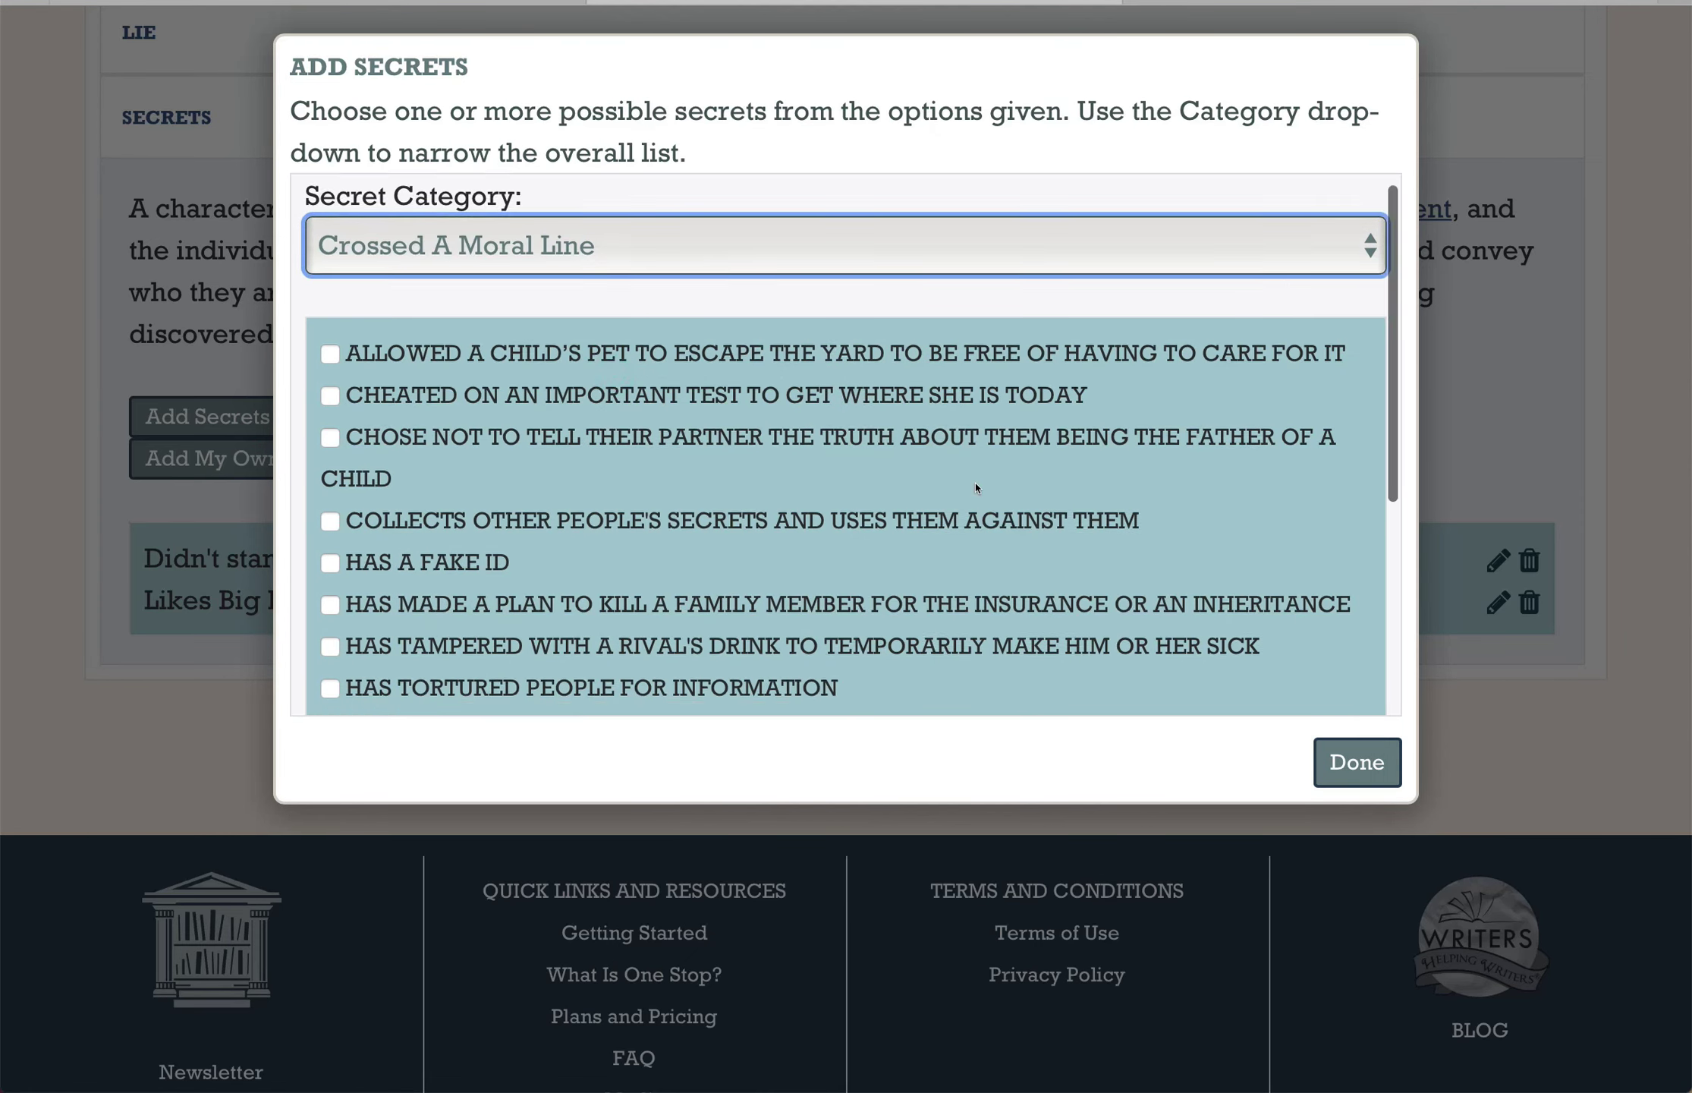
{"action": "scroll", "coordinate": [976, 486], "scroll_direction": "down", "scroll_amount": 5}
{"action": "scroll", "coordinate": [976, 488], "scroll_direction": "up", "scroll_amount": 4}
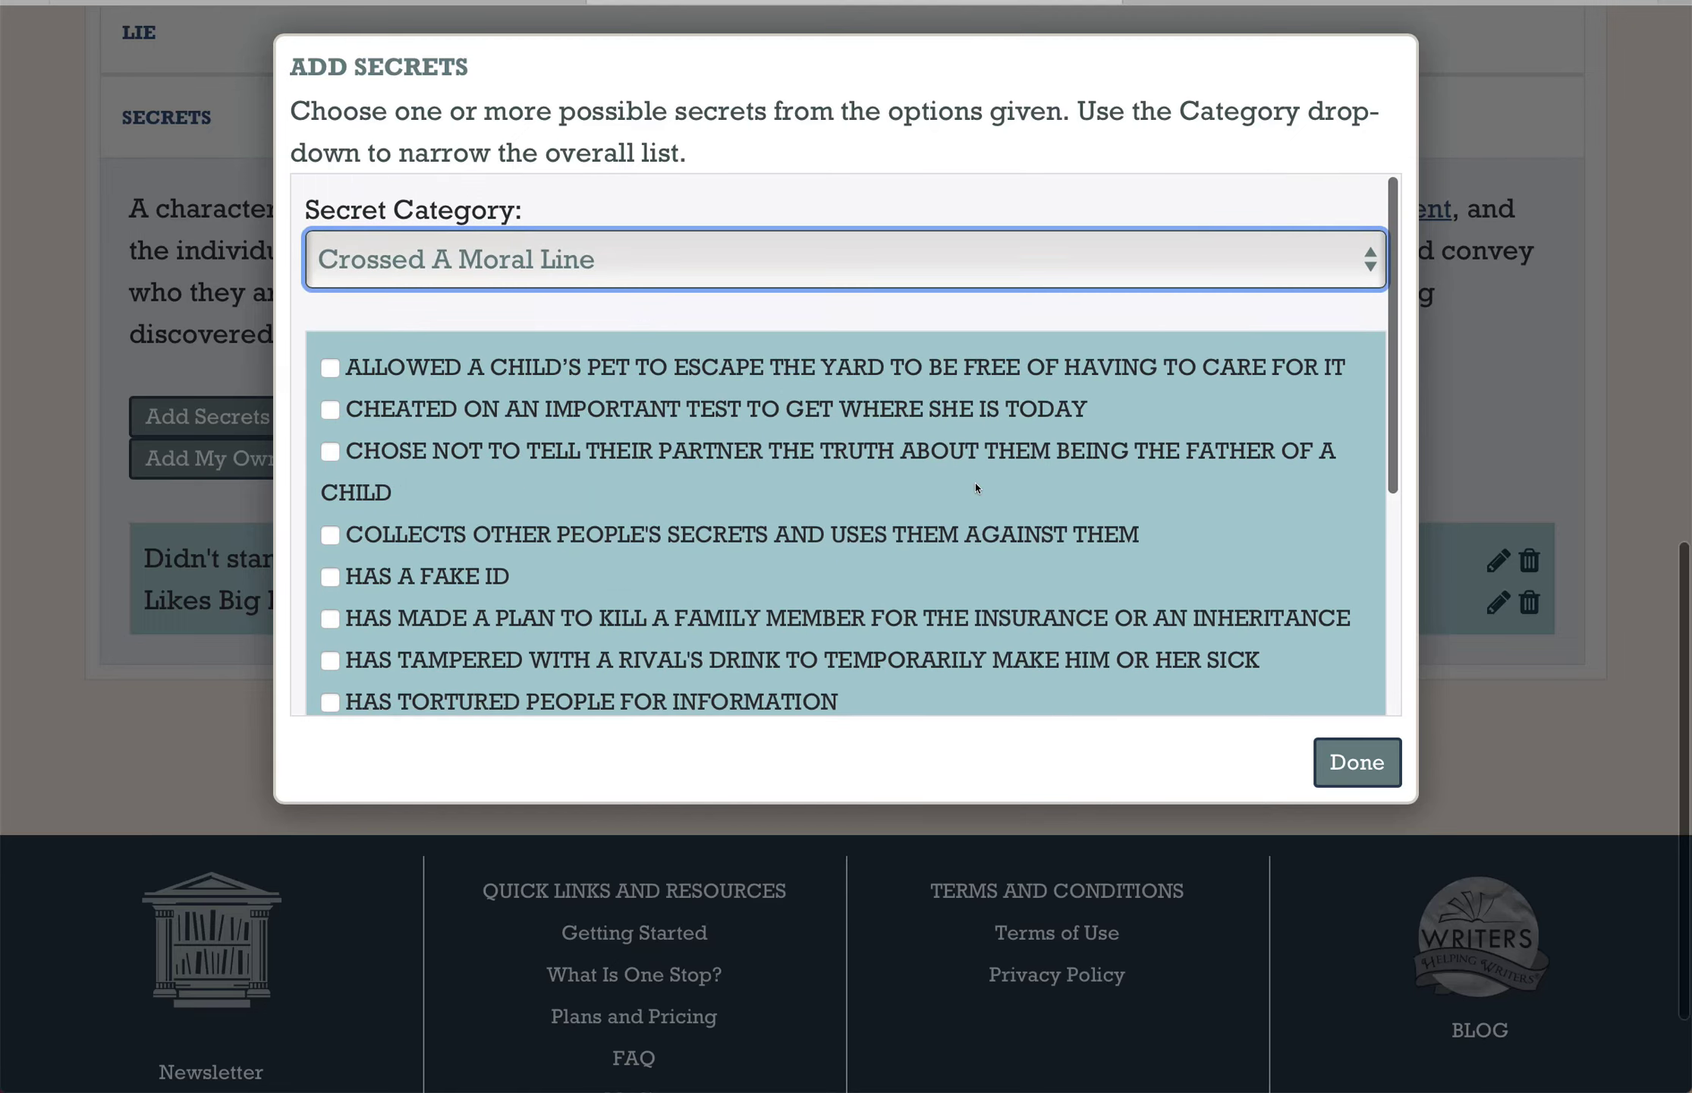
{"action": "left_click", "coordinate": [1356, 762]}
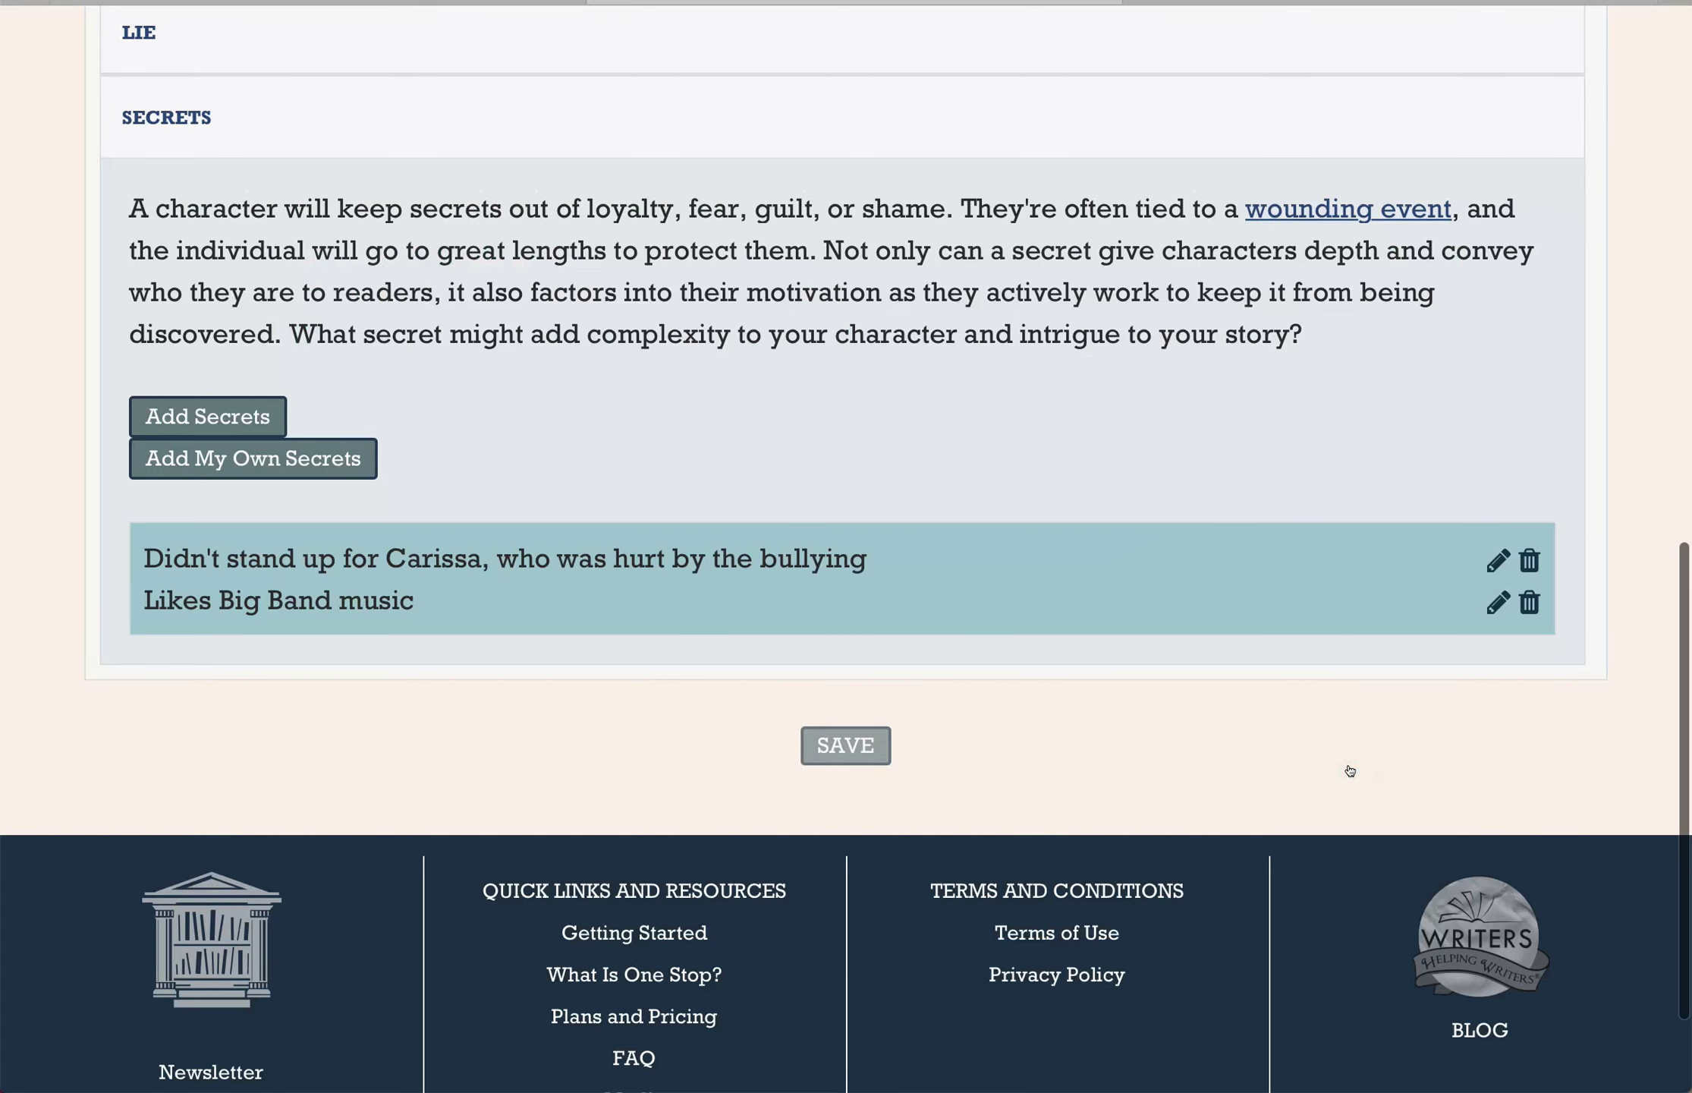
{"action": "scroll", "coordinate": [1350, 771], "scroll_direction": "up", "scroll_amount": 15}
- Review Positive Traits on the Personality page, then move to the Behavior section
{"action": "left_click", "coordinate": [345, 419]}
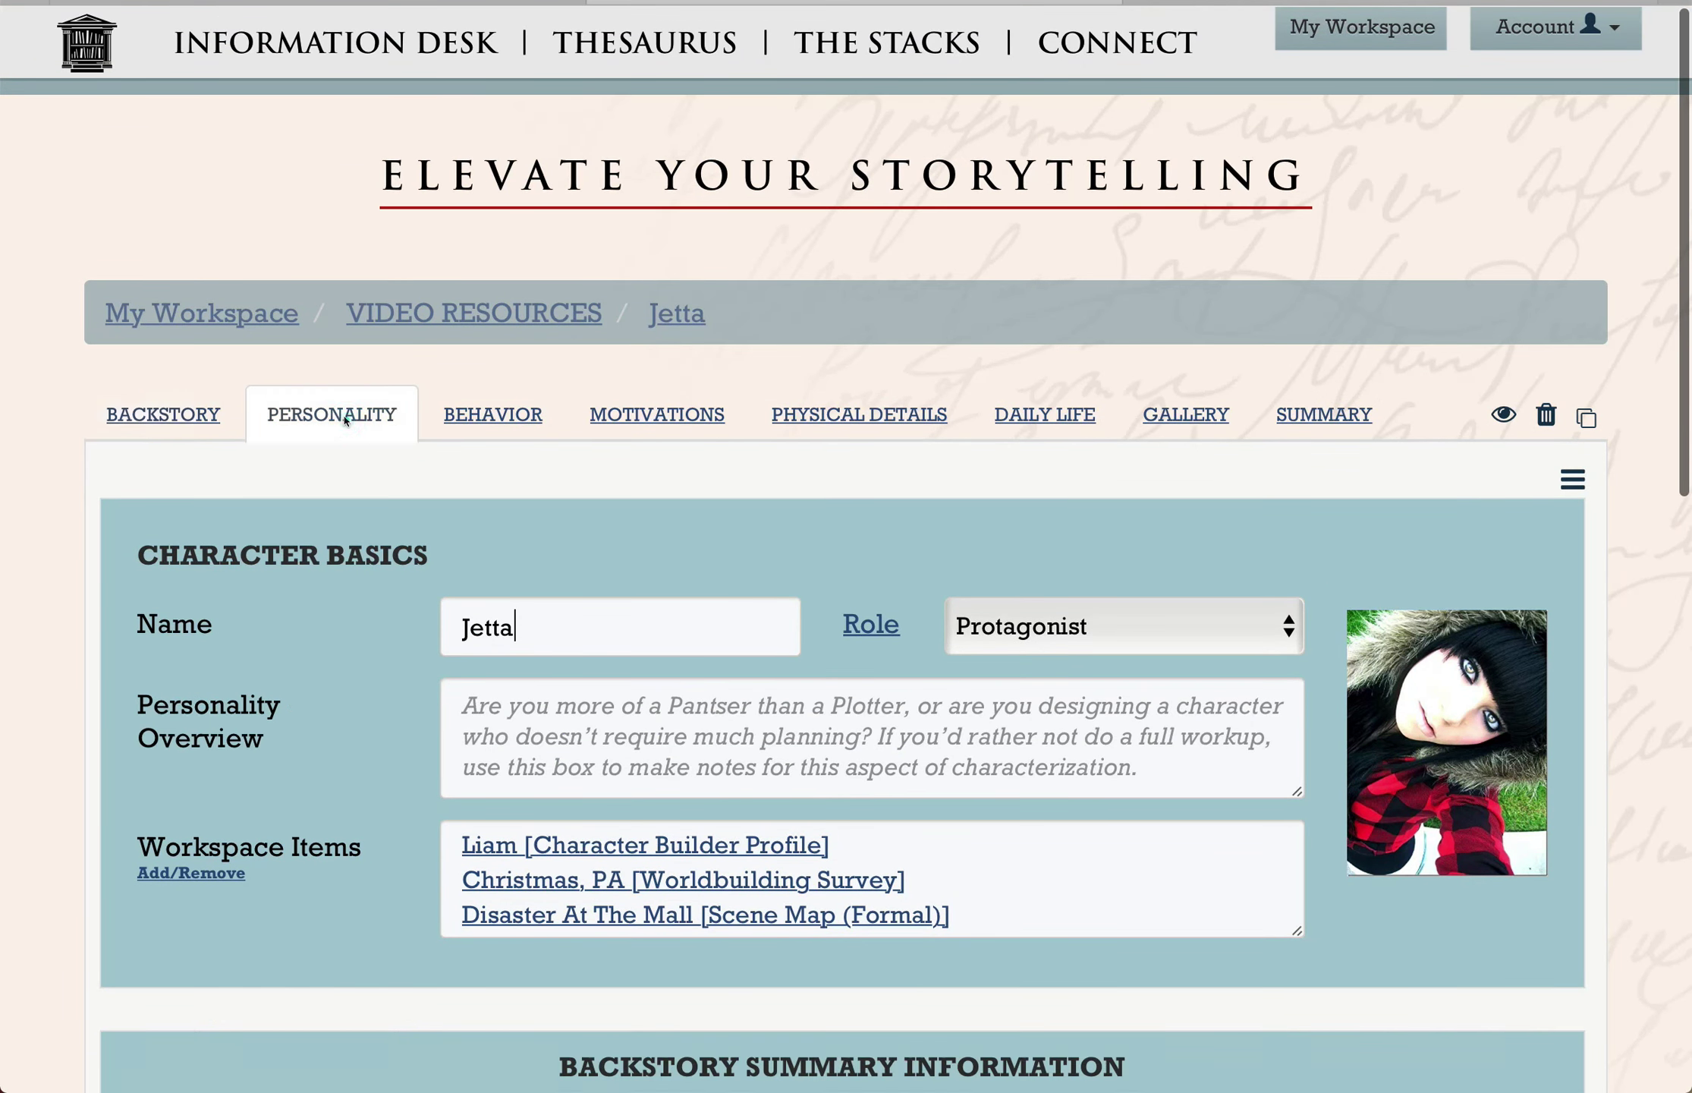
{"action": "scroll", "coordinate": [346, 420], "scroll_direction": "down", "scroll_amount": 12}
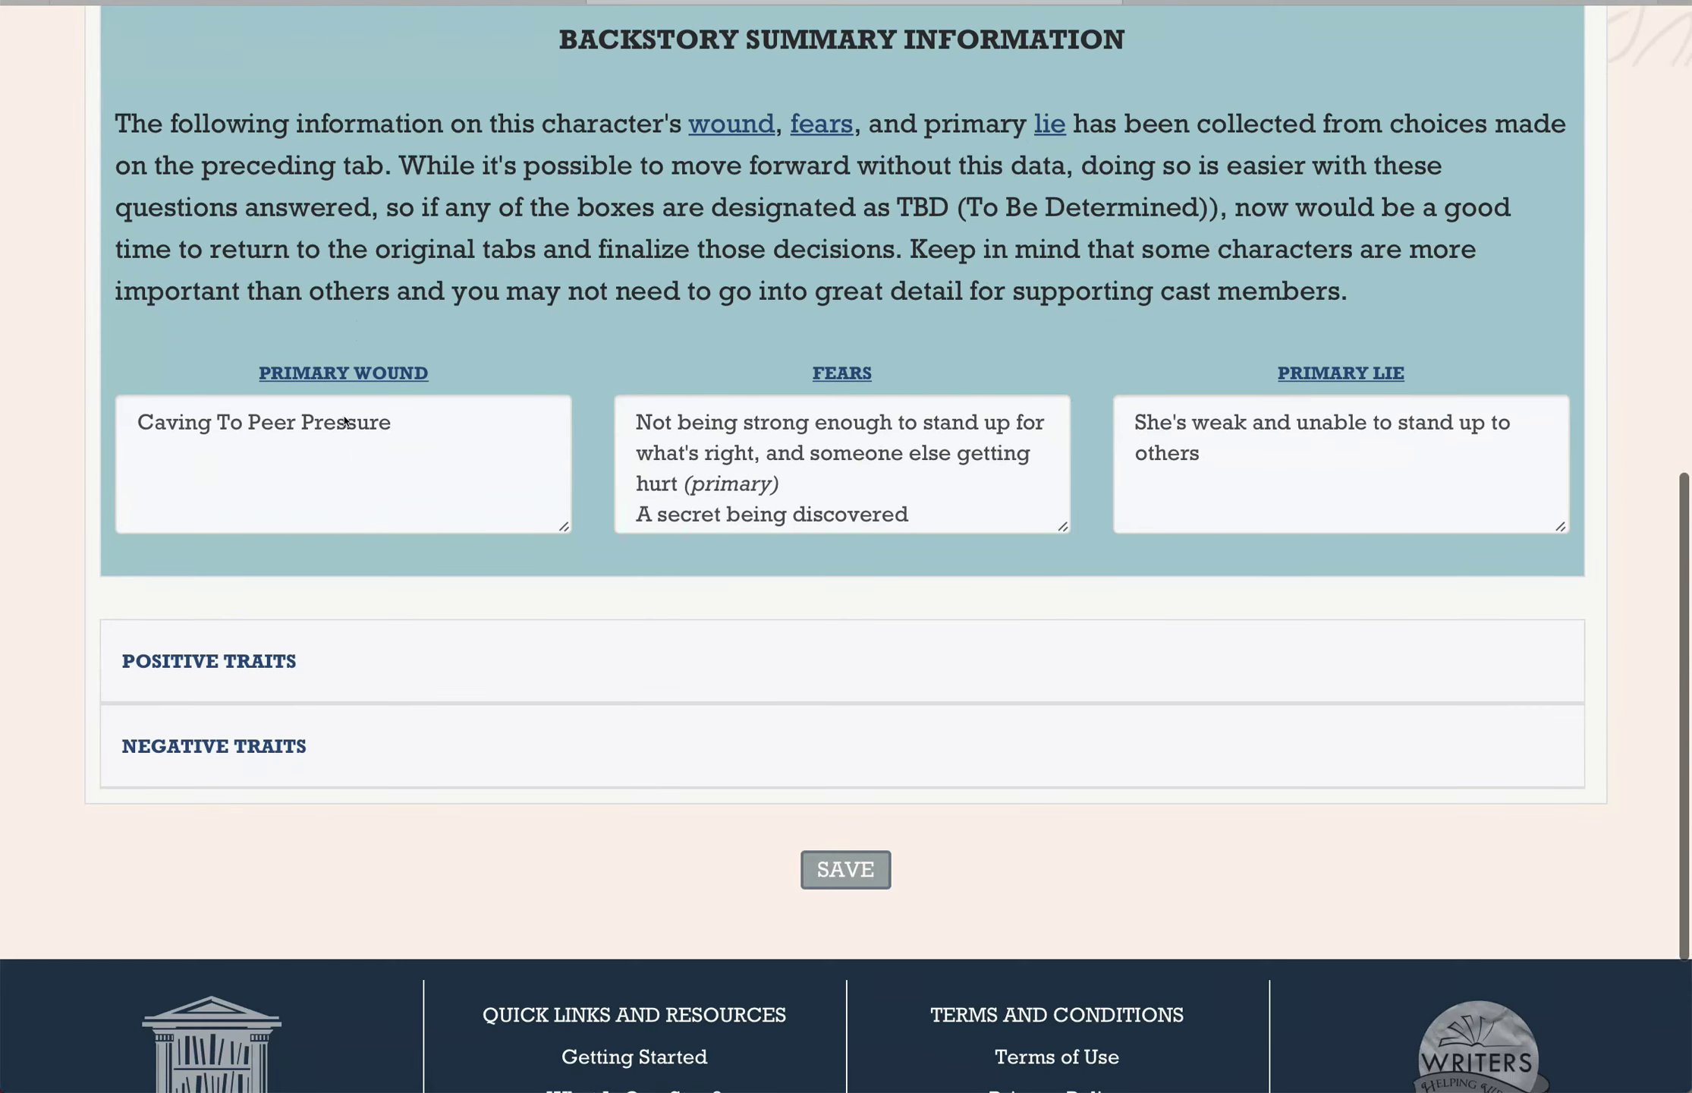
{"action": "left_click", "coordinate": [239, 653]}
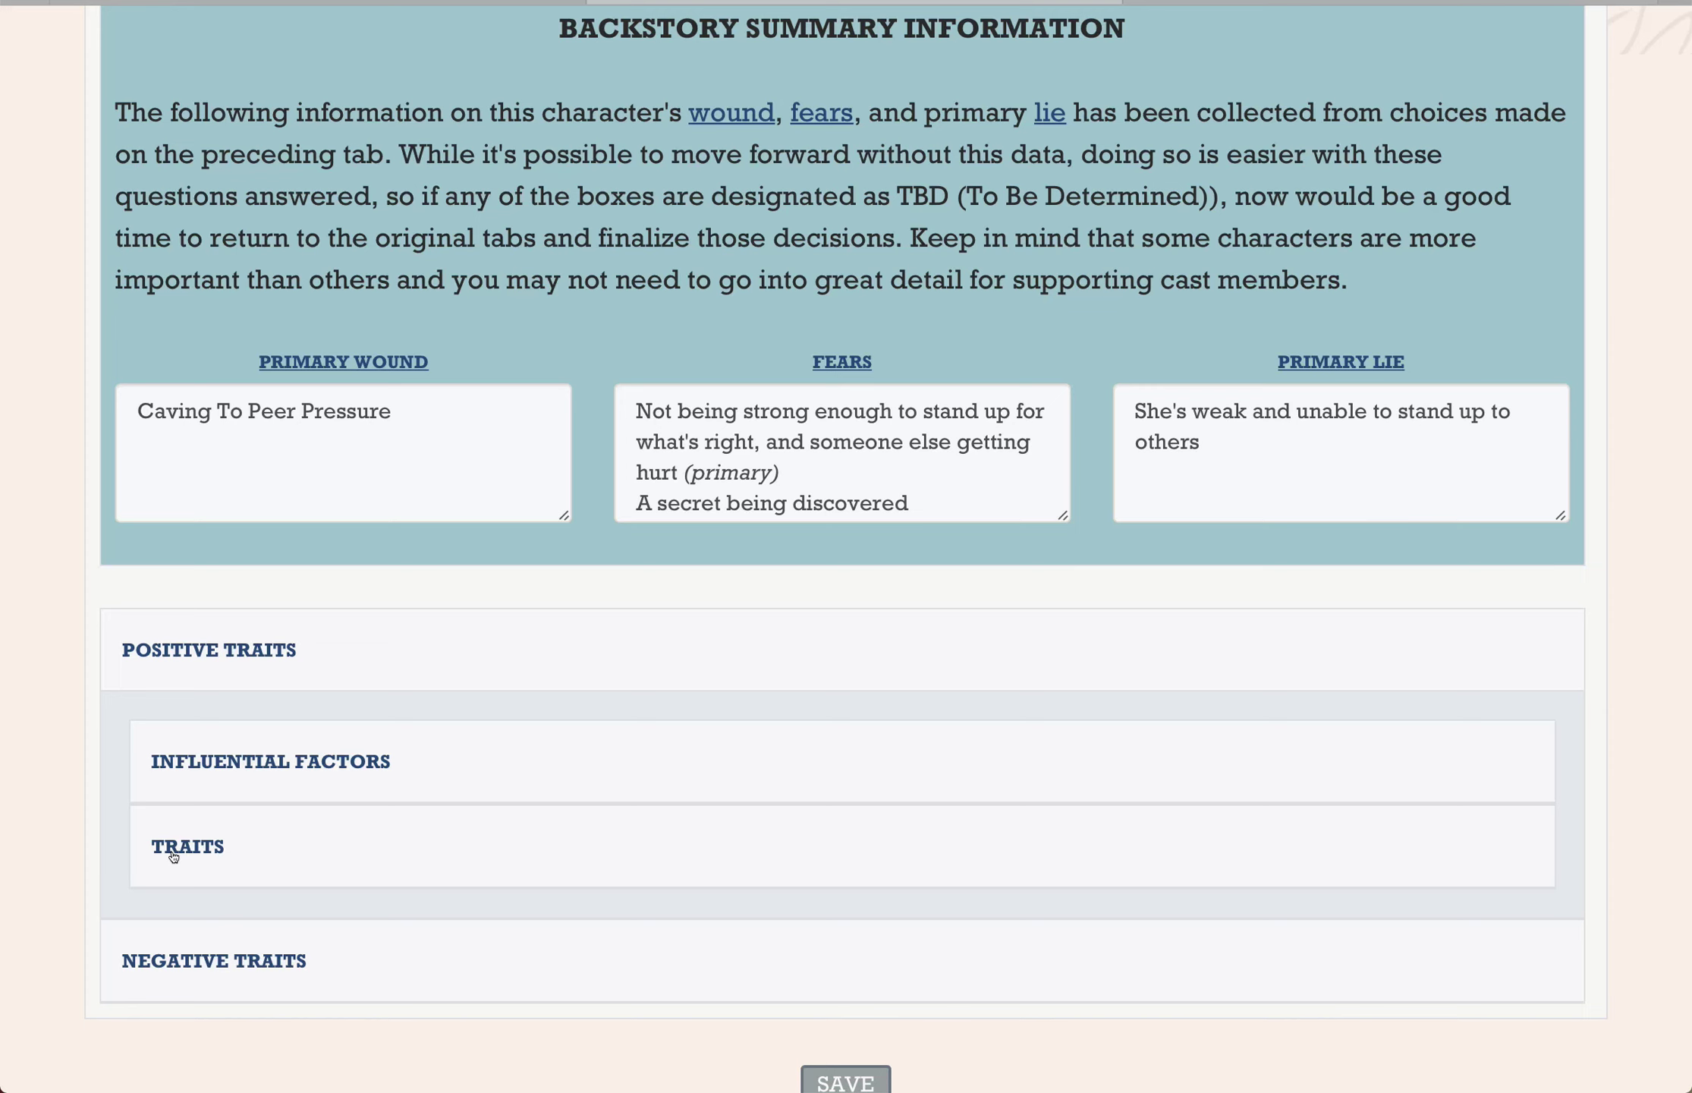
{"action": "scroll", "coordinate": [173, 856], "scroll_direction": "up", "scroll_amount": 10}
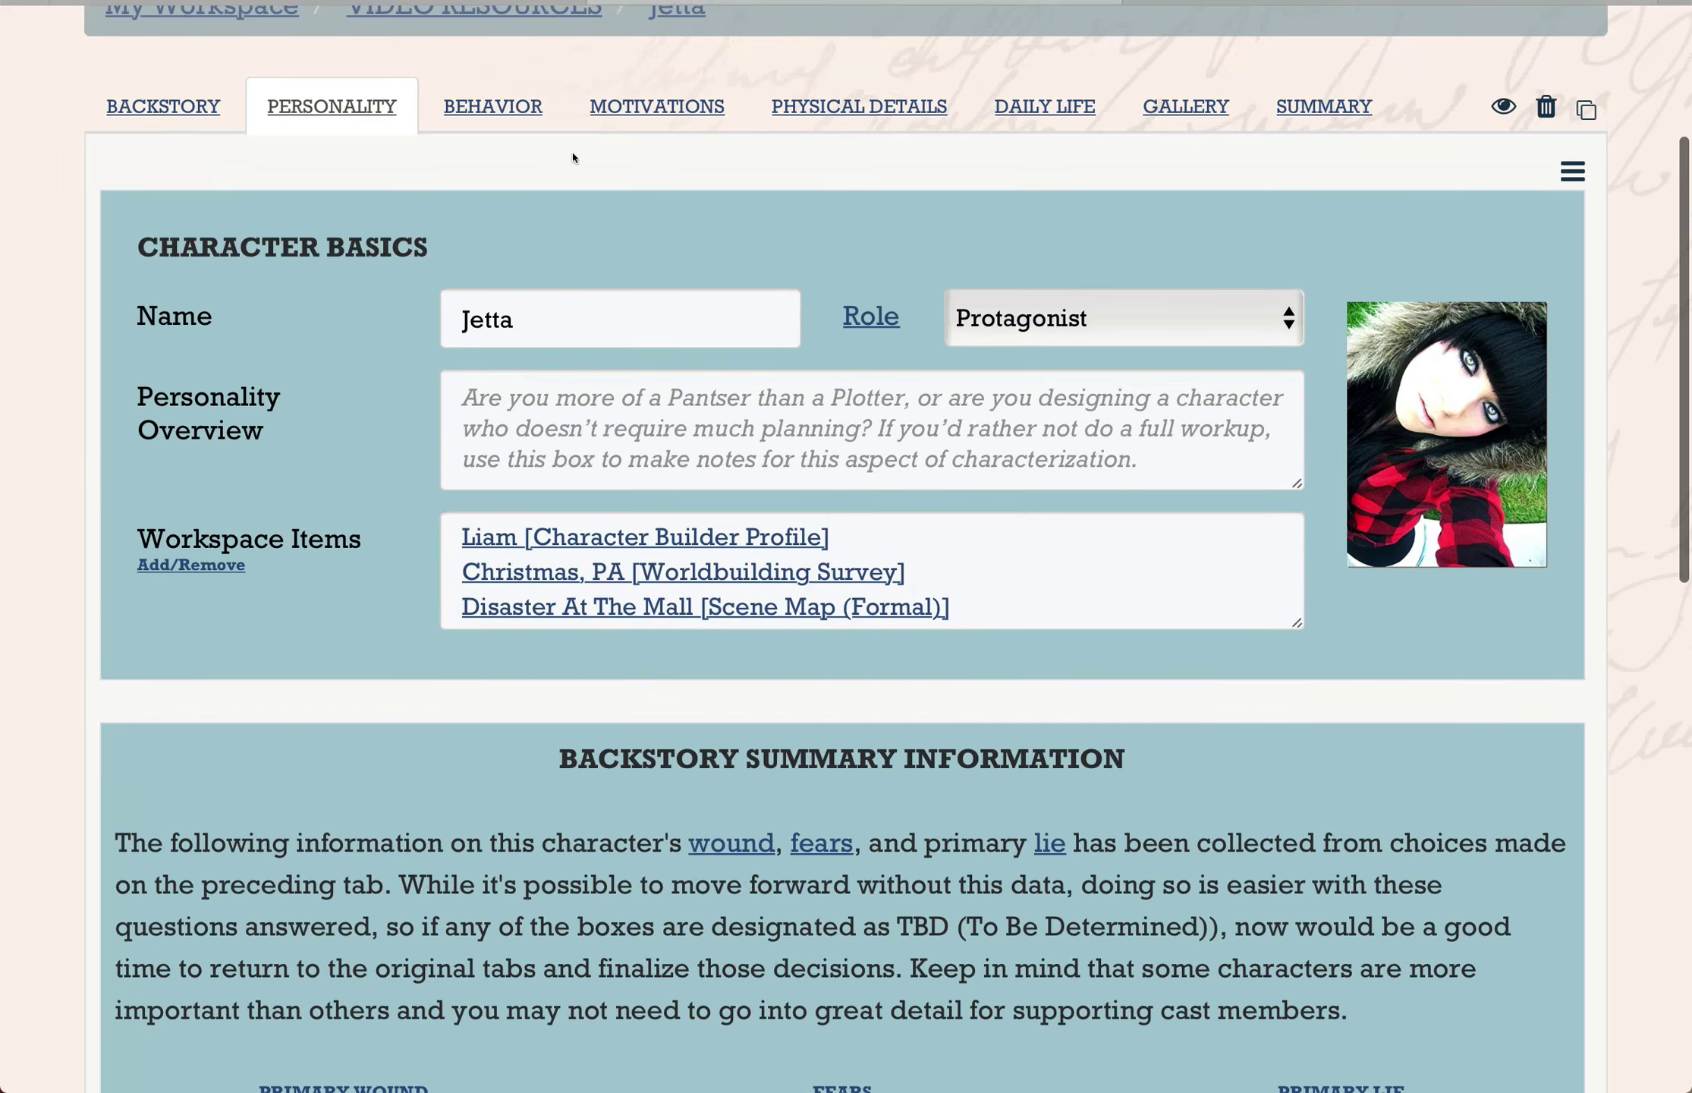
{"action": "left_click", "coordinate": [529, 108]}
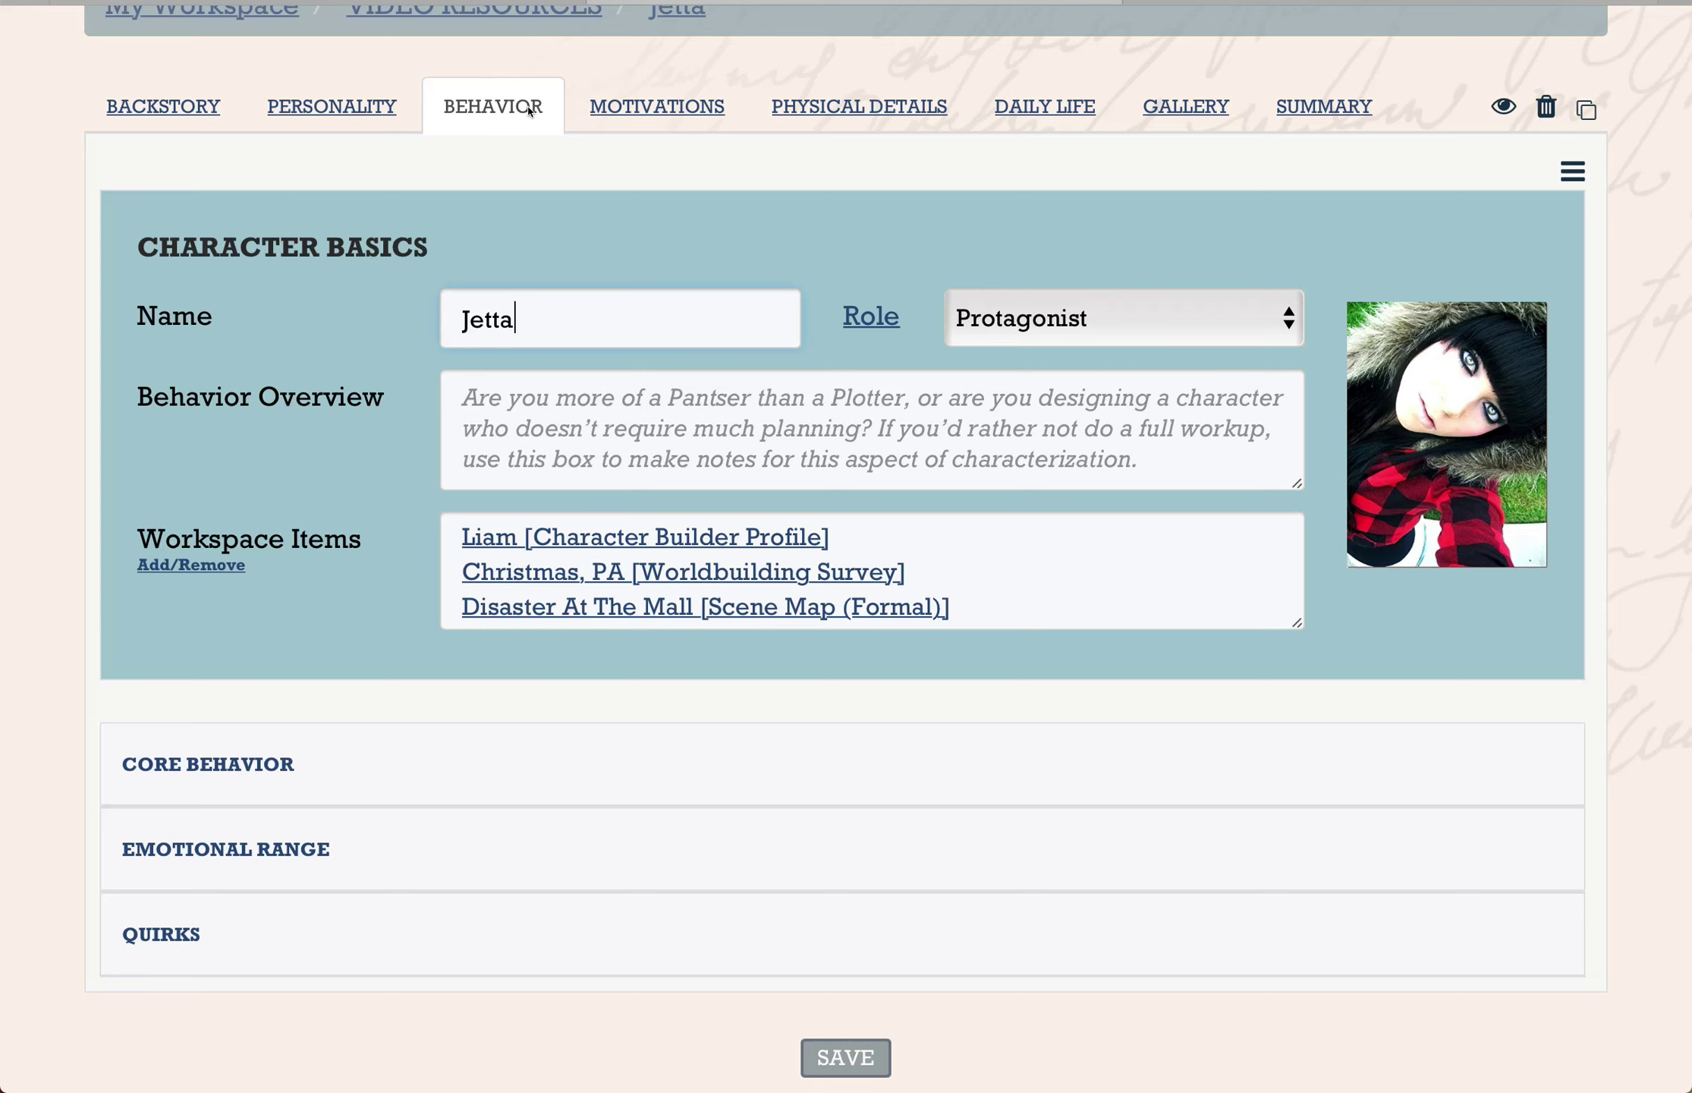
- View Jetta's Physical Details, then her Daily Life section
{"action": "left_click", "coordinate": [796, 111]}
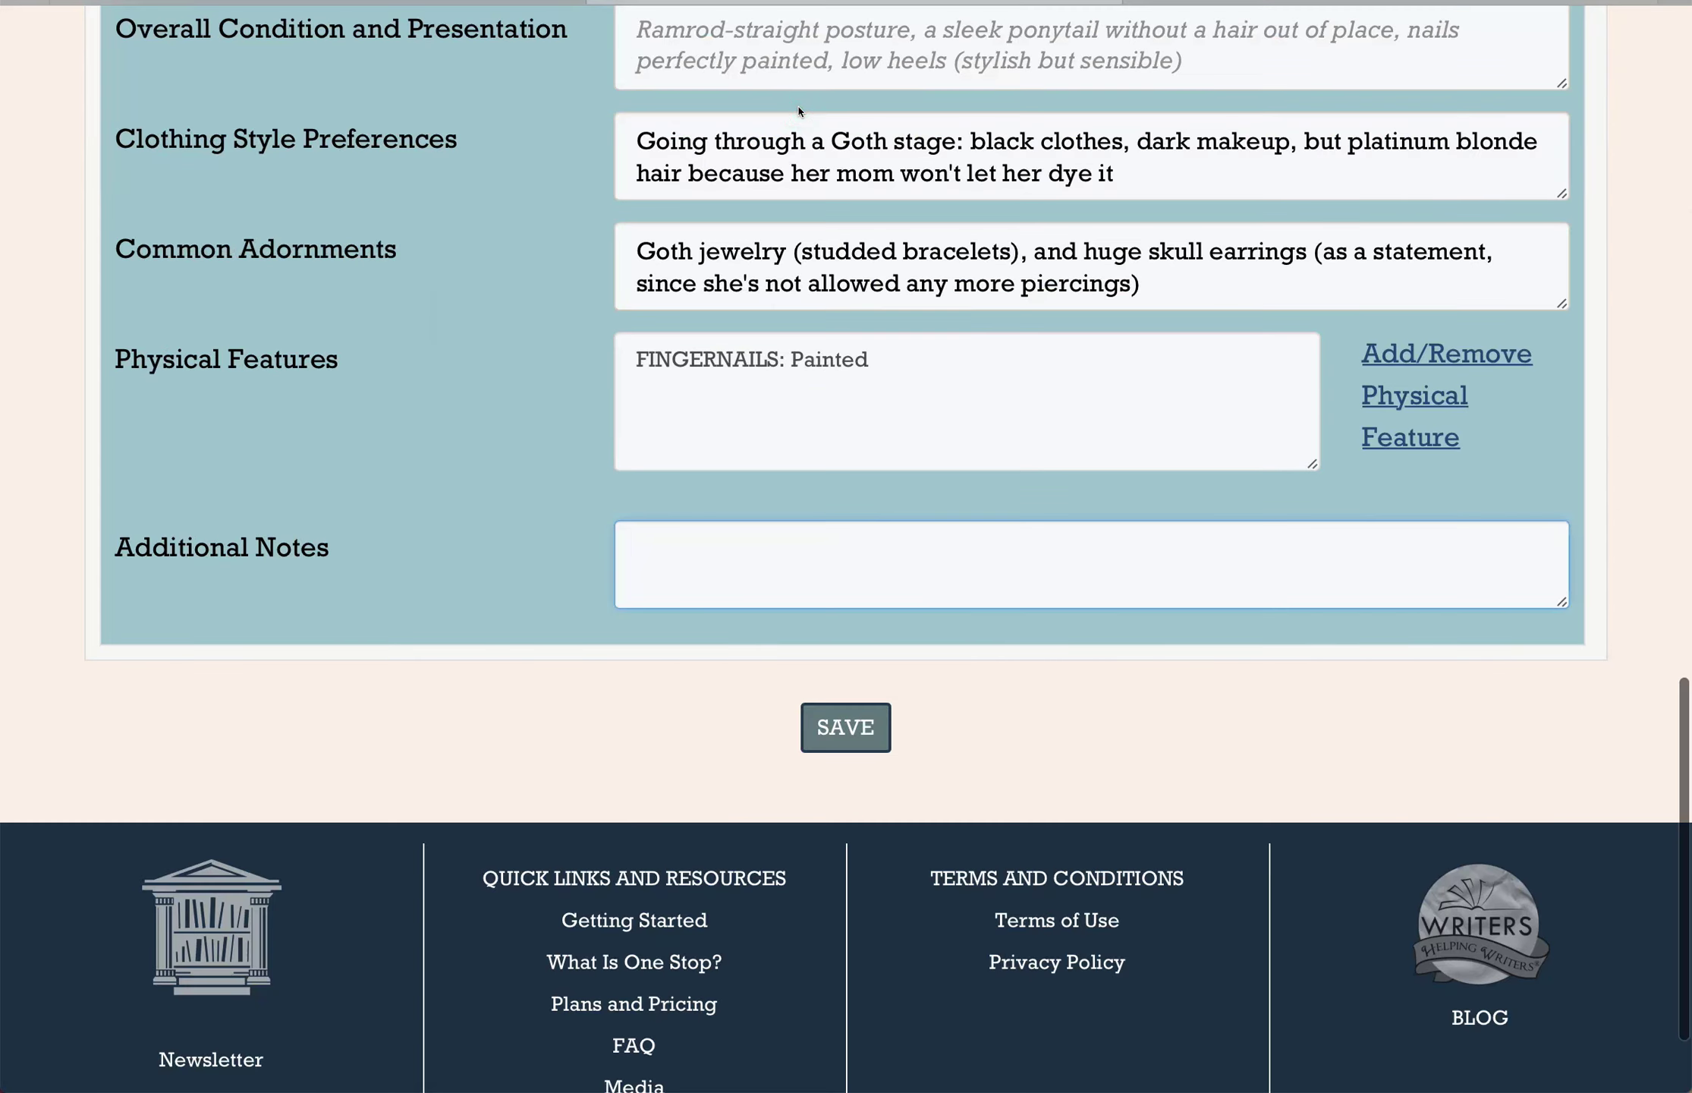
{"action": "scroll", "coordinate": [799, 111], "scroll_direction": "up", "scroll_amount": 20}
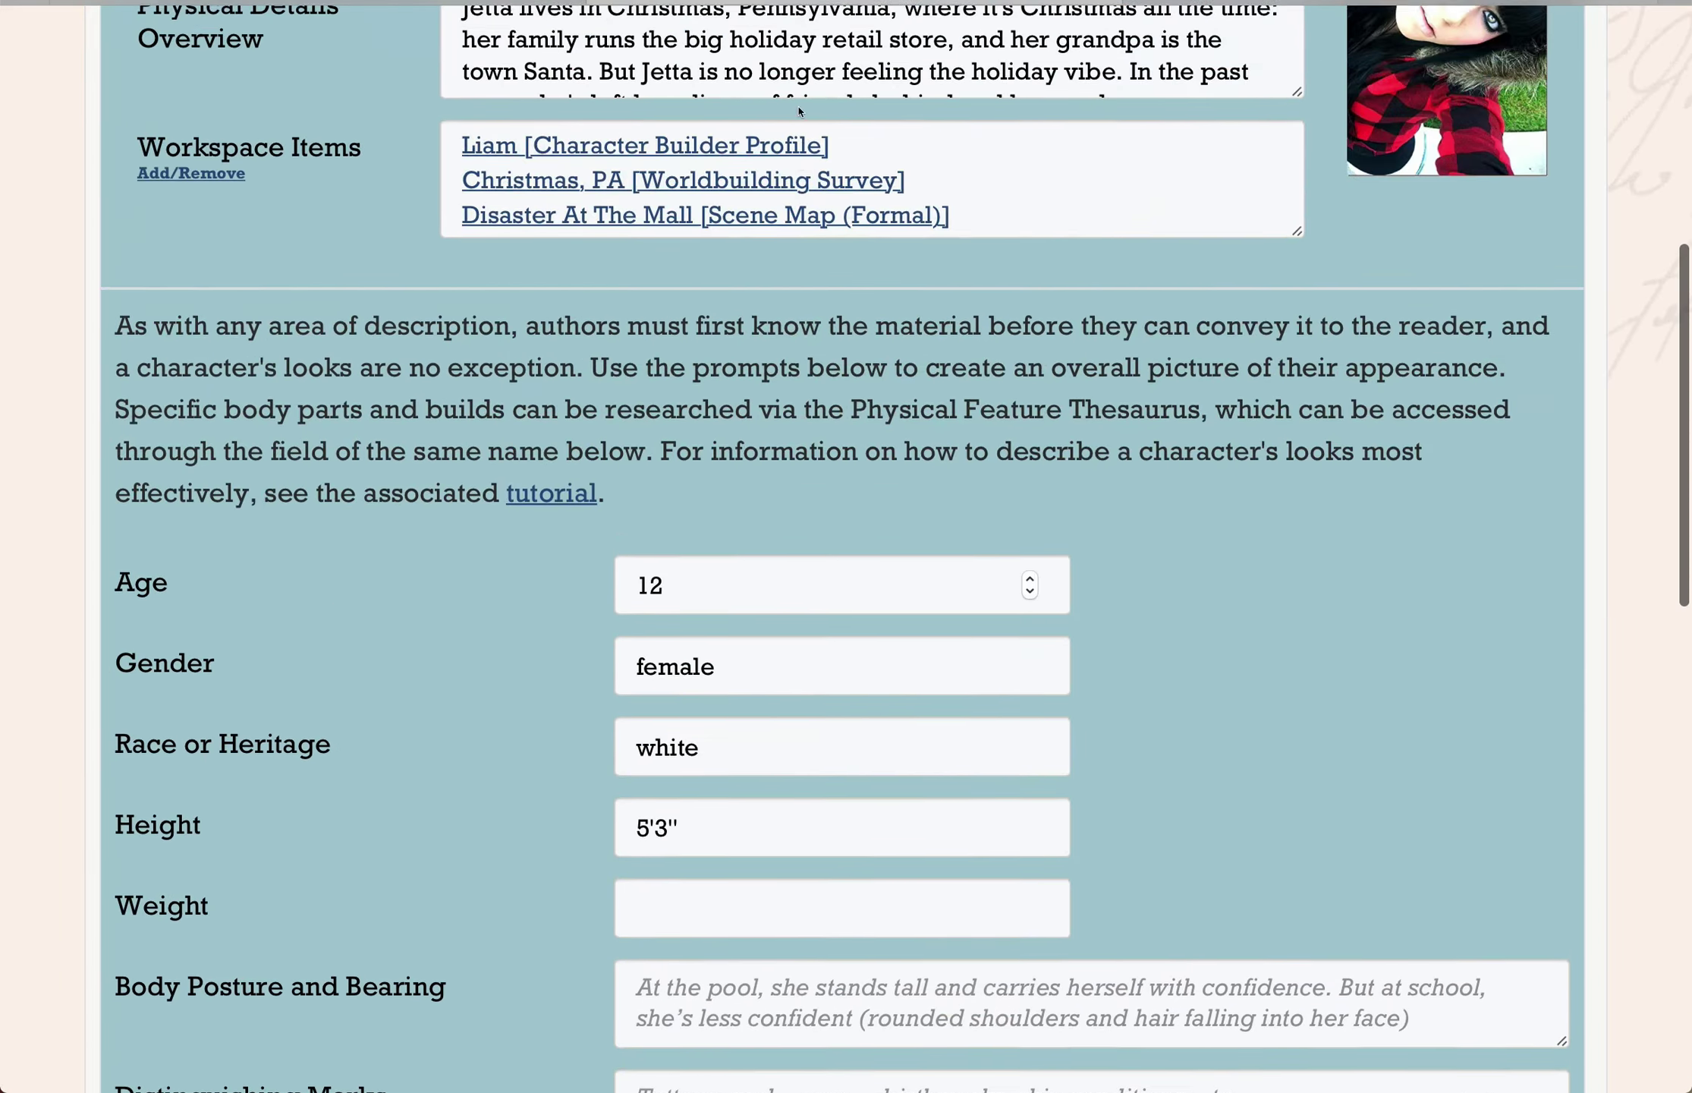
{"action": "scroll", "coordinate": [799, 110], "scroll_direction": "up", "scroll_amount": 5}
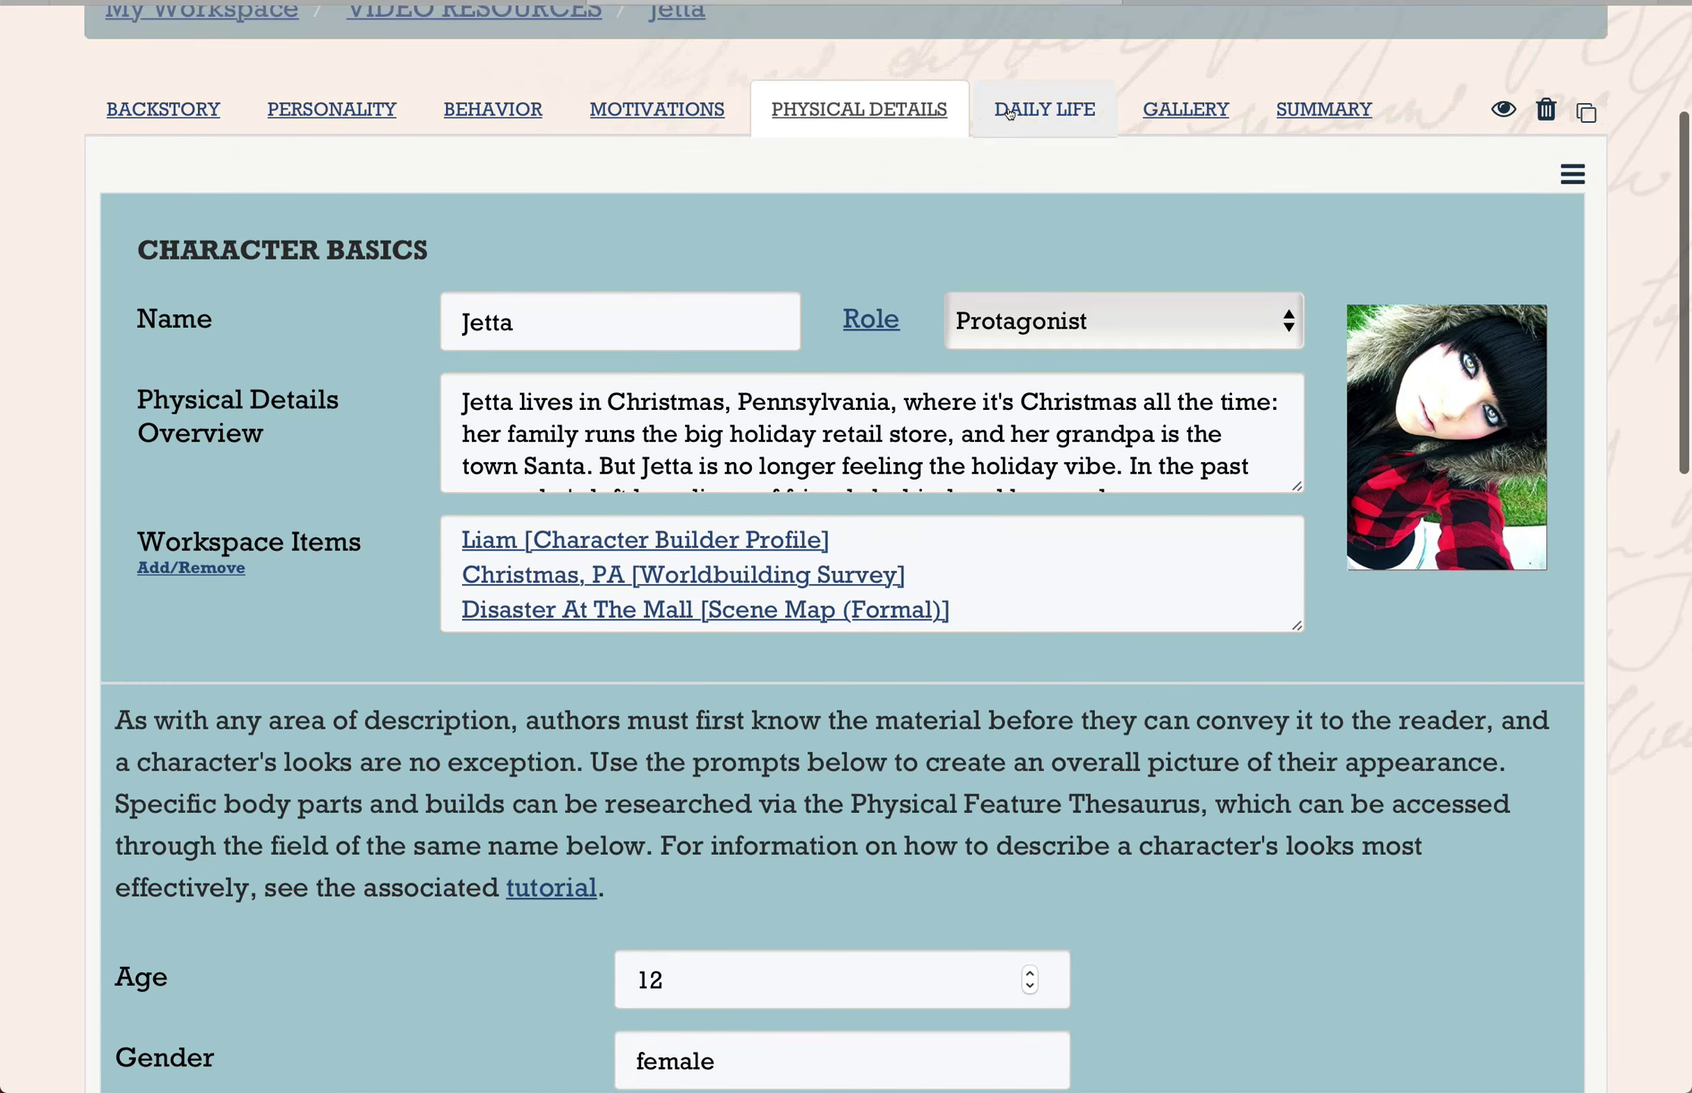
{"action": "left_click", "coordinate": [1009, 114]}
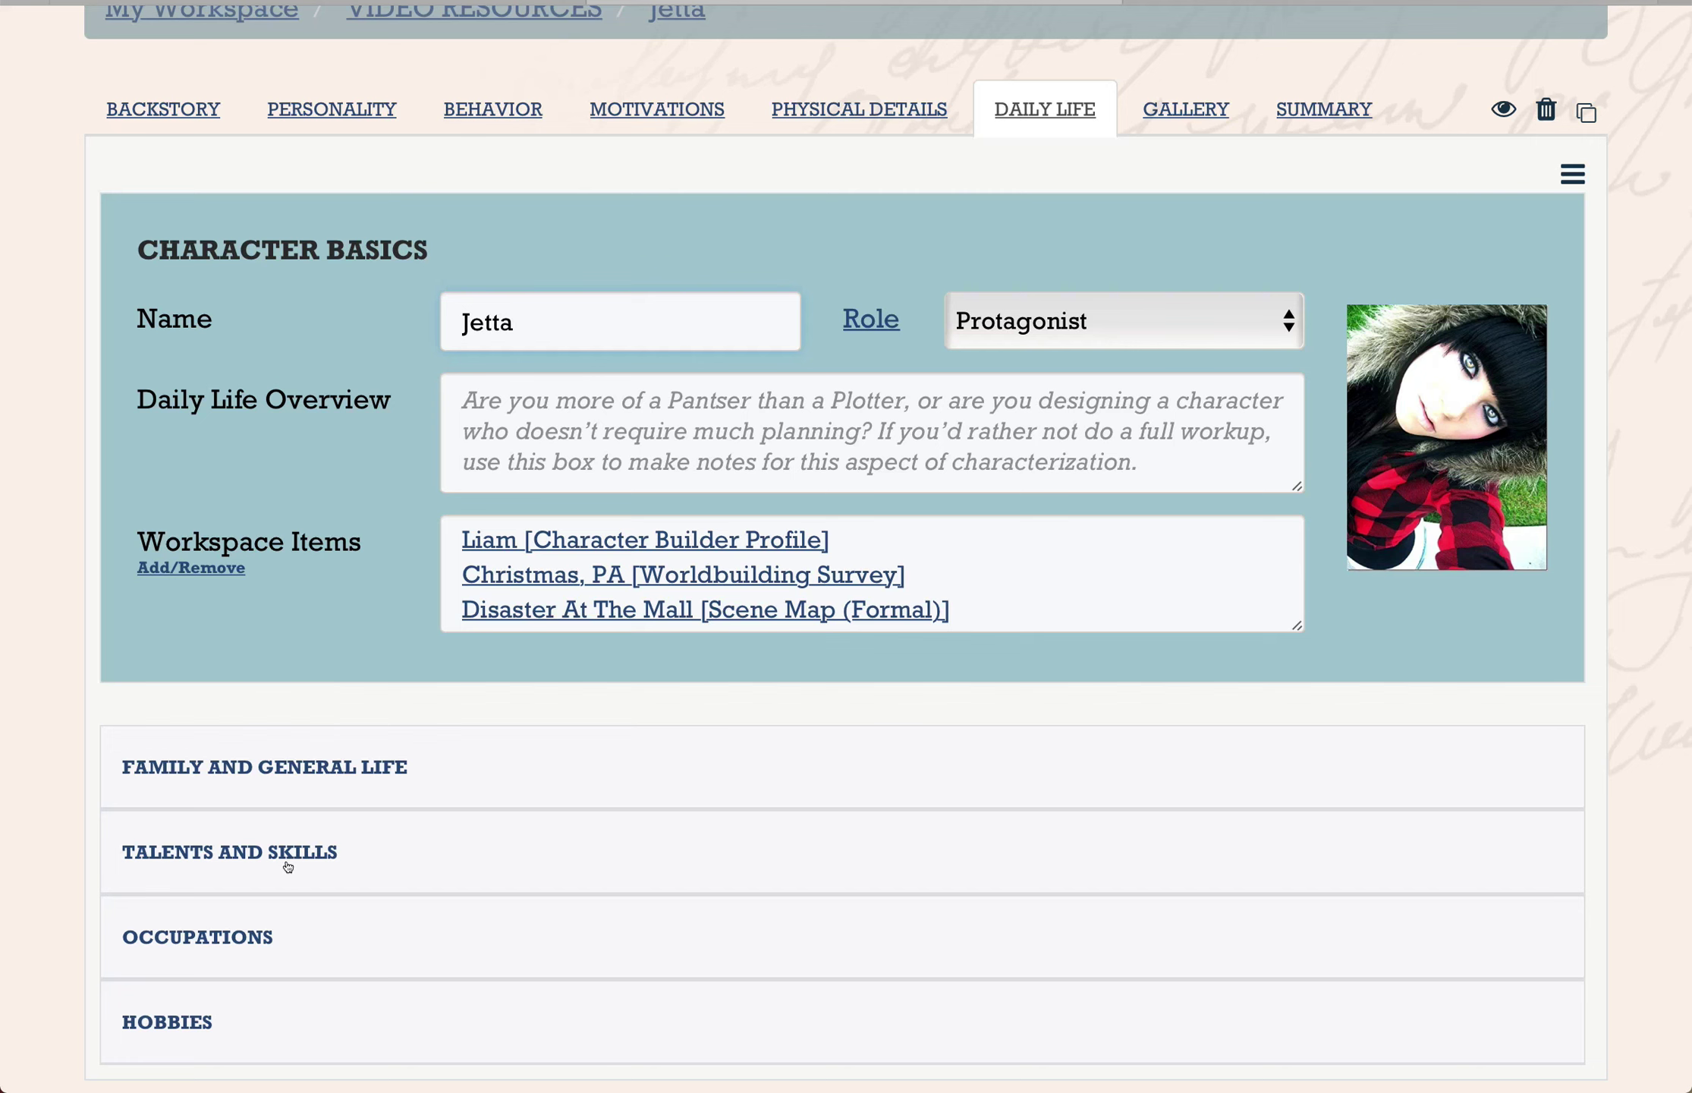
- Expand Talents and Skills, browse the talent and skill list, then collapse the part
{"action": "left_click", "coordinate": [258, 852]}
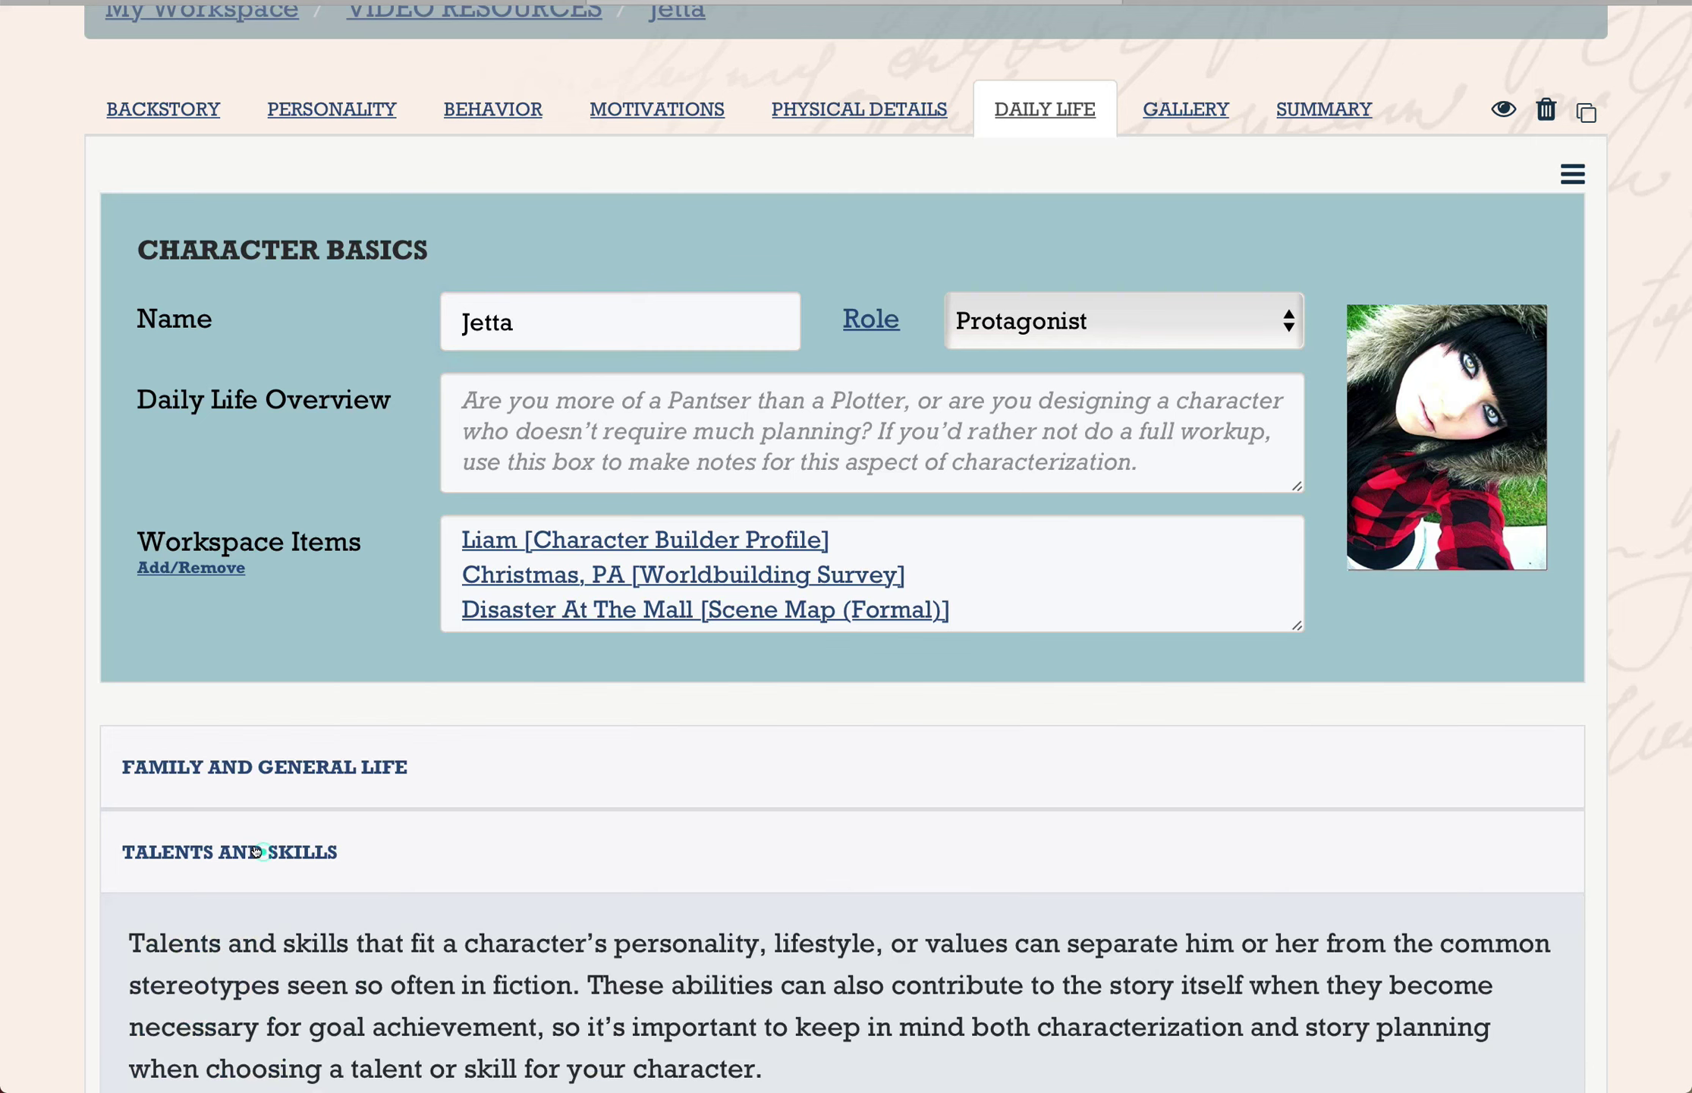
{"action": "scroll", "coordinate": [261, 835], "scroll_direction": "down", "scroll_amount": 5}
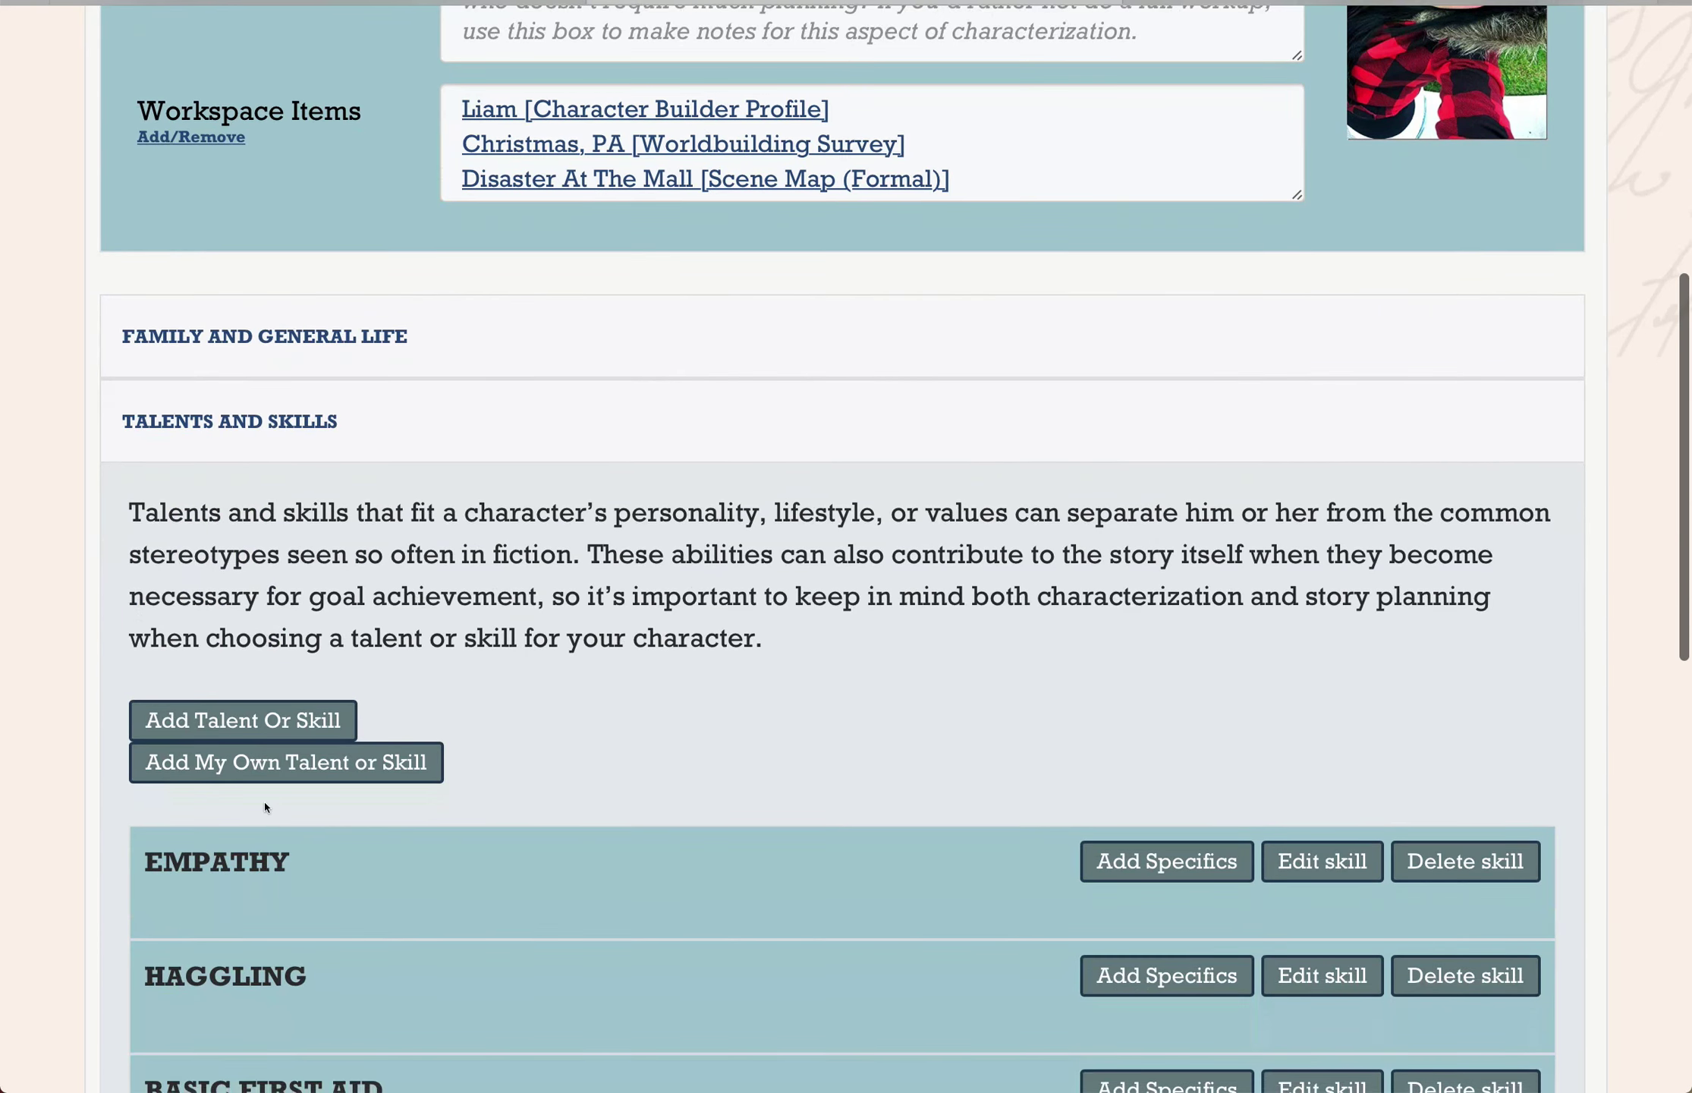
{"action": "left_click", "coordinate": [274, 733]}
{"action": "scroll", "coordinate": [463, 604], "scroll_direction": "down", "scroll_amount": 3}
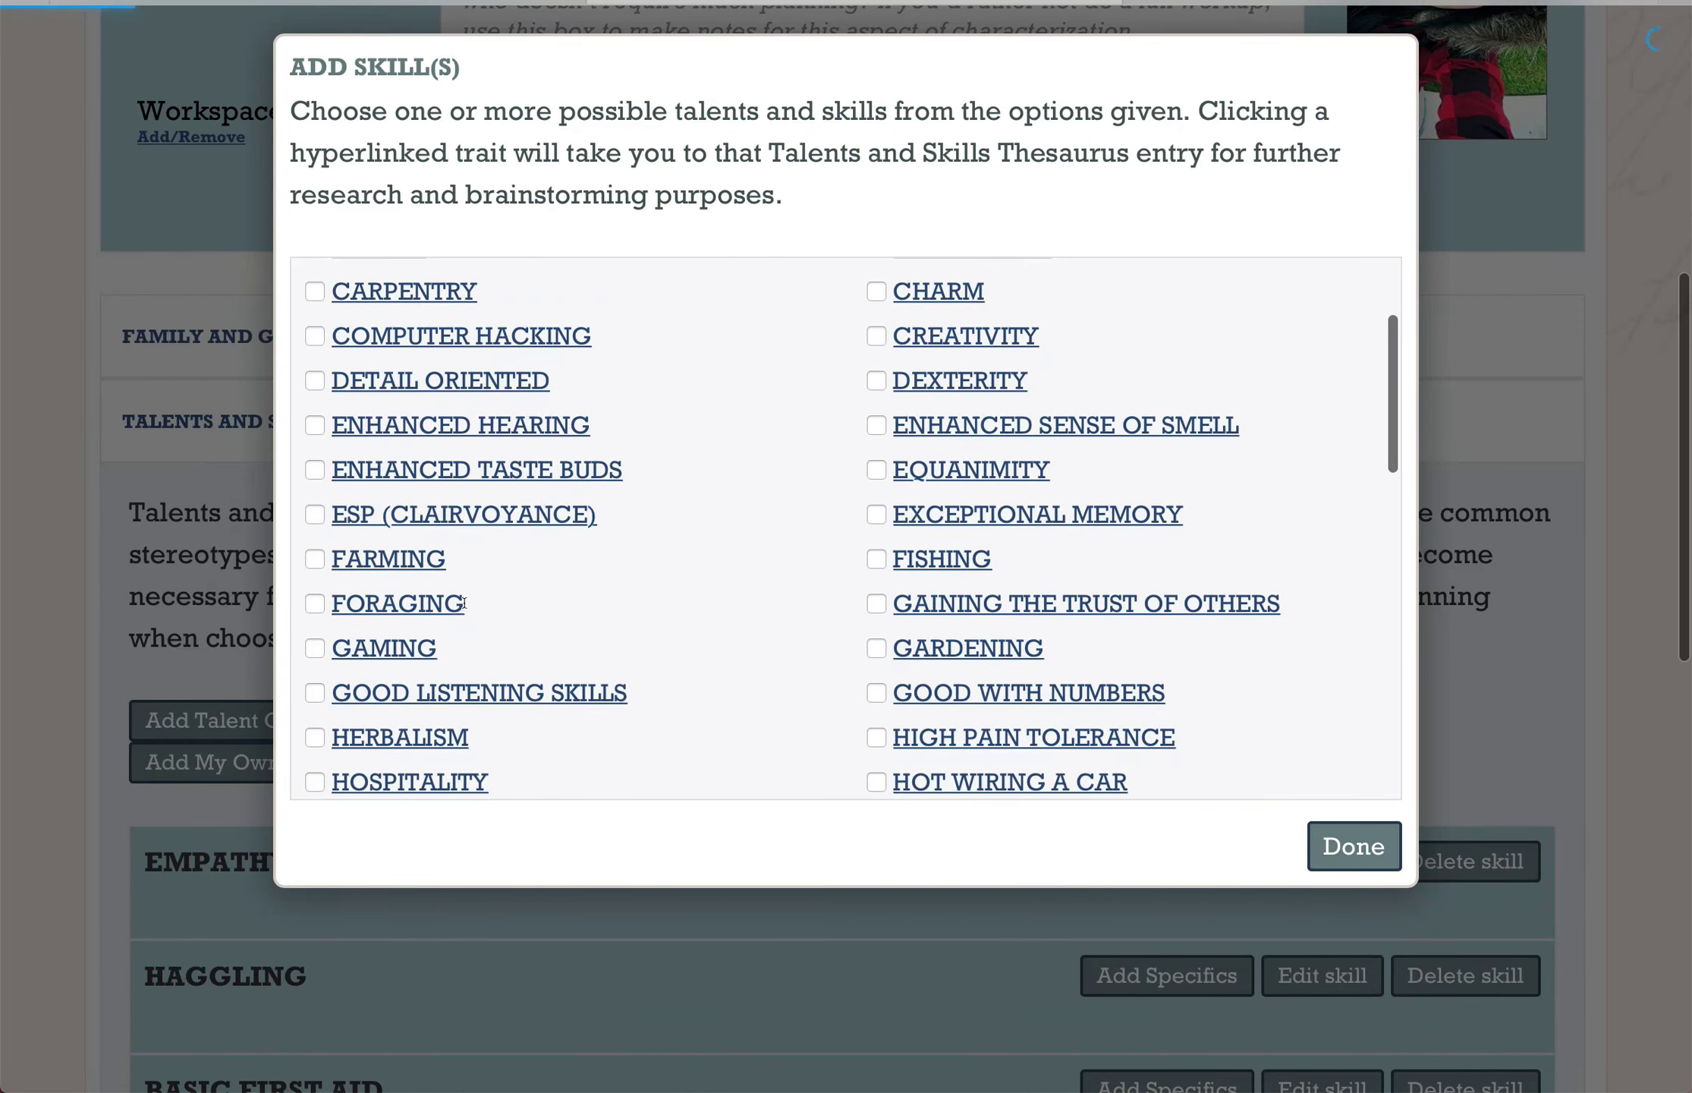
{"action": "scroll", "coordinate": [464, 604], "scroll_direction": "down", "scroll_amount": 3}
{"action": "left_click", "coordinate": [1339, 844]}
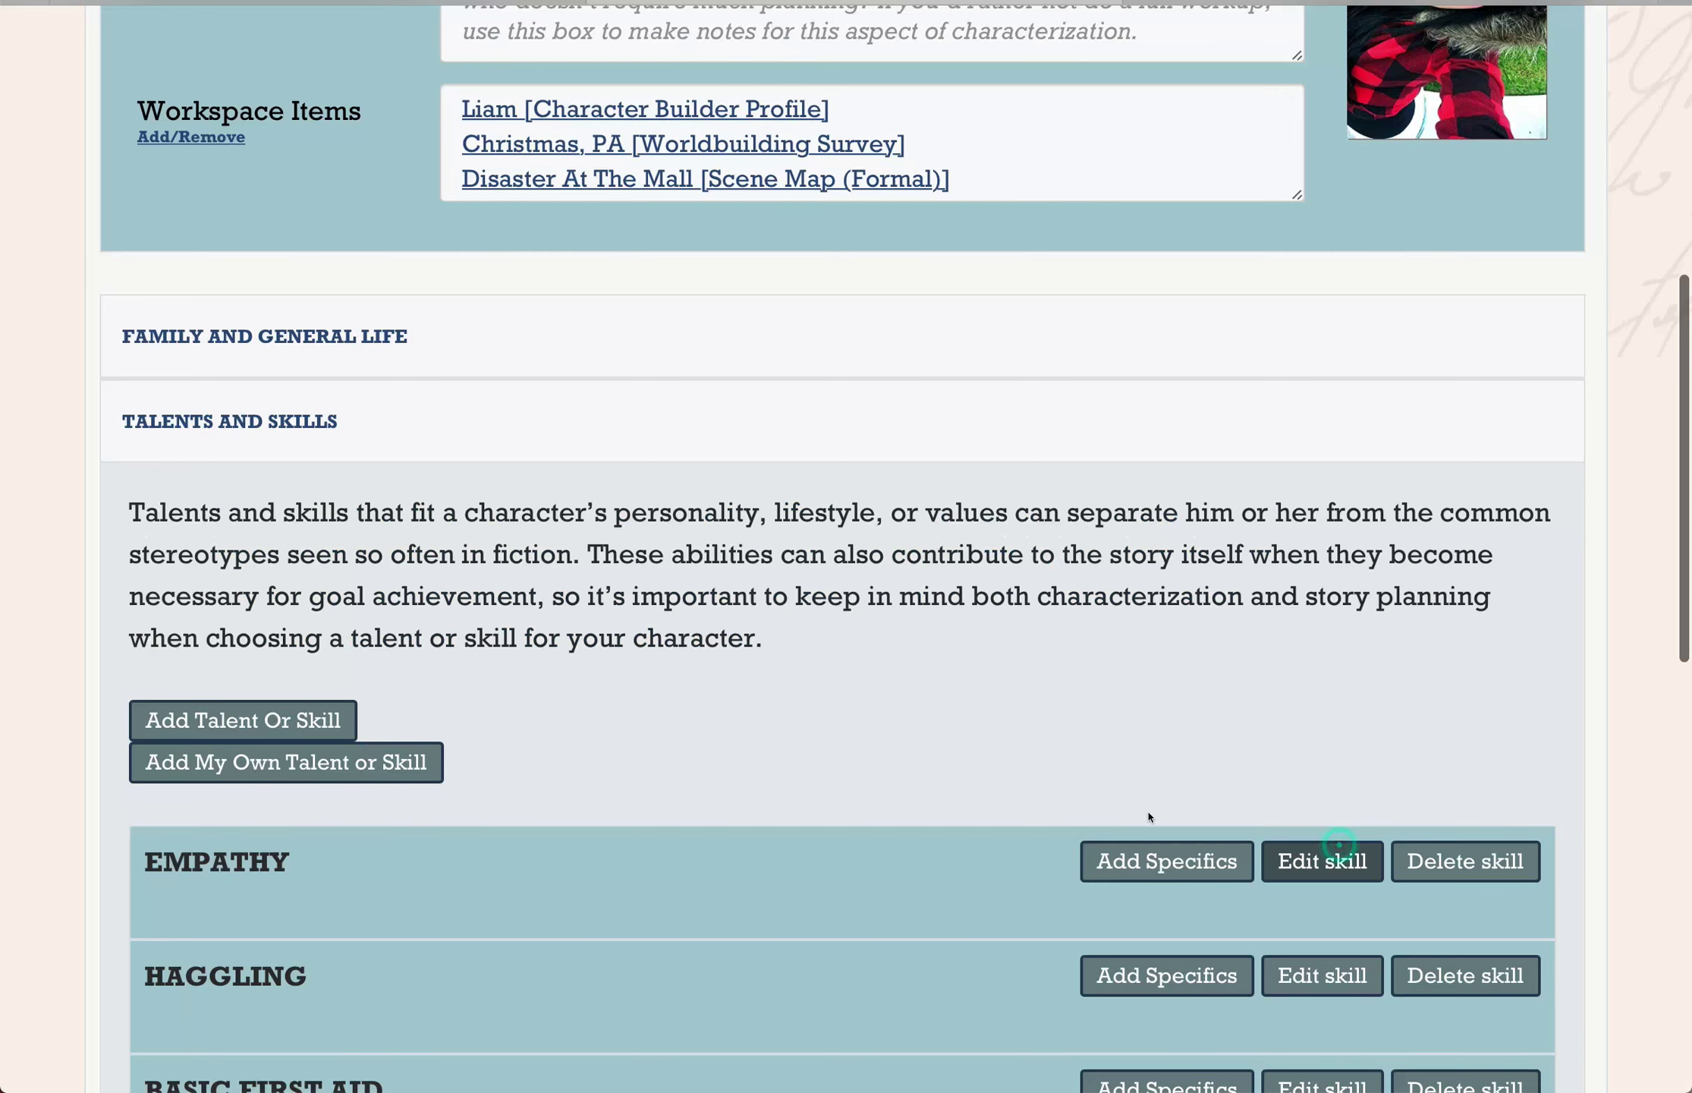
{"action": "left_click", "coordinate": [662, 417]}
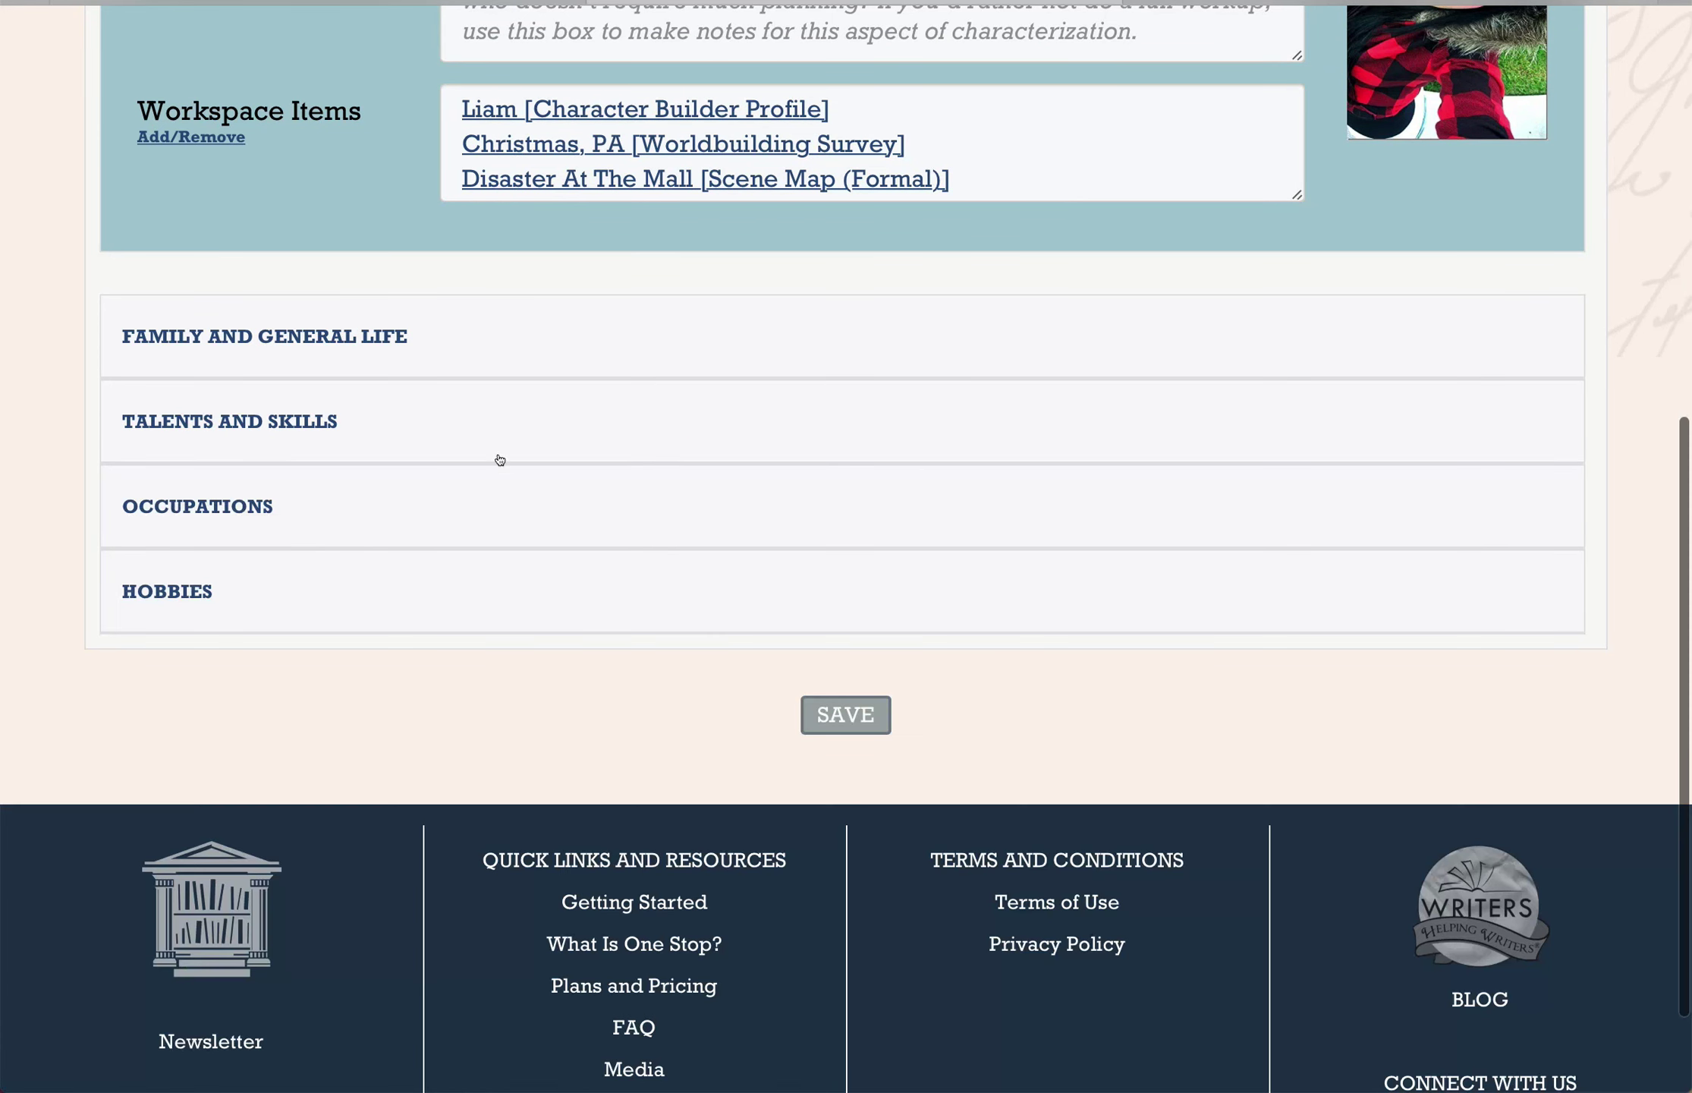
- Expand Occupations to review the Cashier job, then open the two-image gallery
{"action": "left_click", "coordinate": [349, 497]}
{"action": "scroll", "coordinate": [349, 498], "scroll_direction": "down", "scroll_amount": 3}
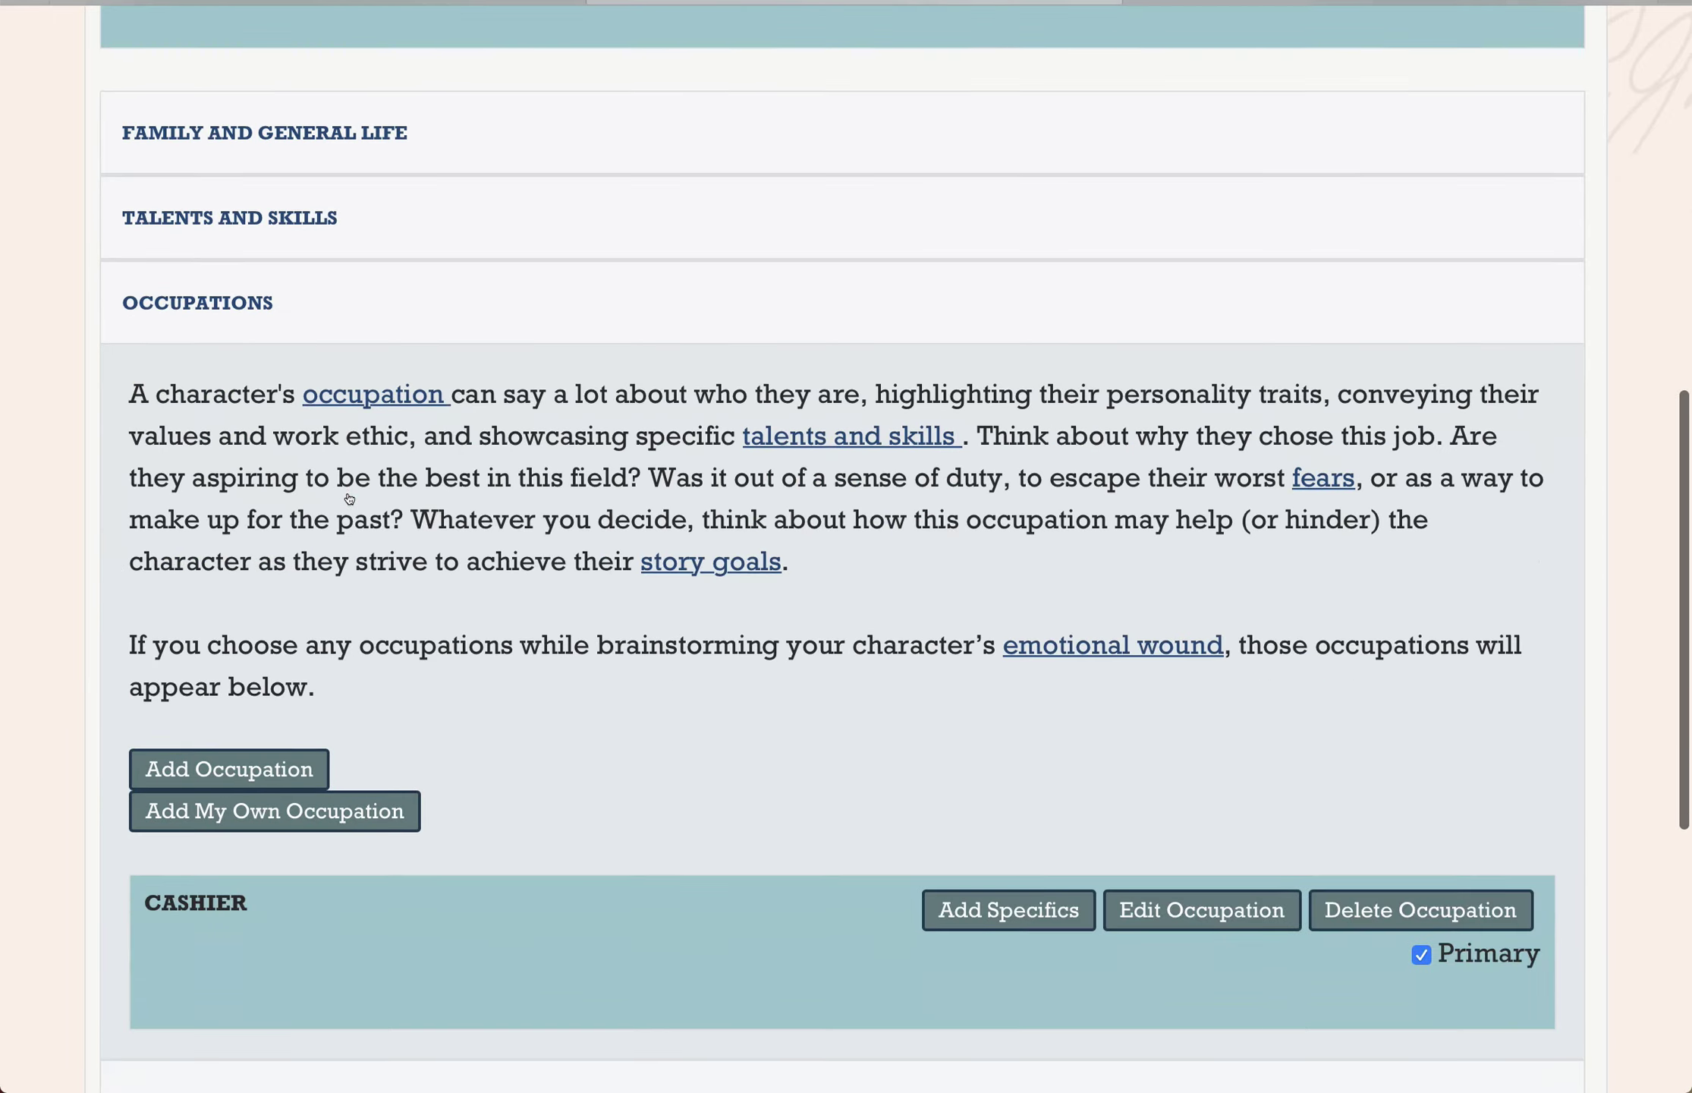
{"action": "scroll", "coordinate": [349, 499], "scroll_direction": "down", "scroll_amount": 2}
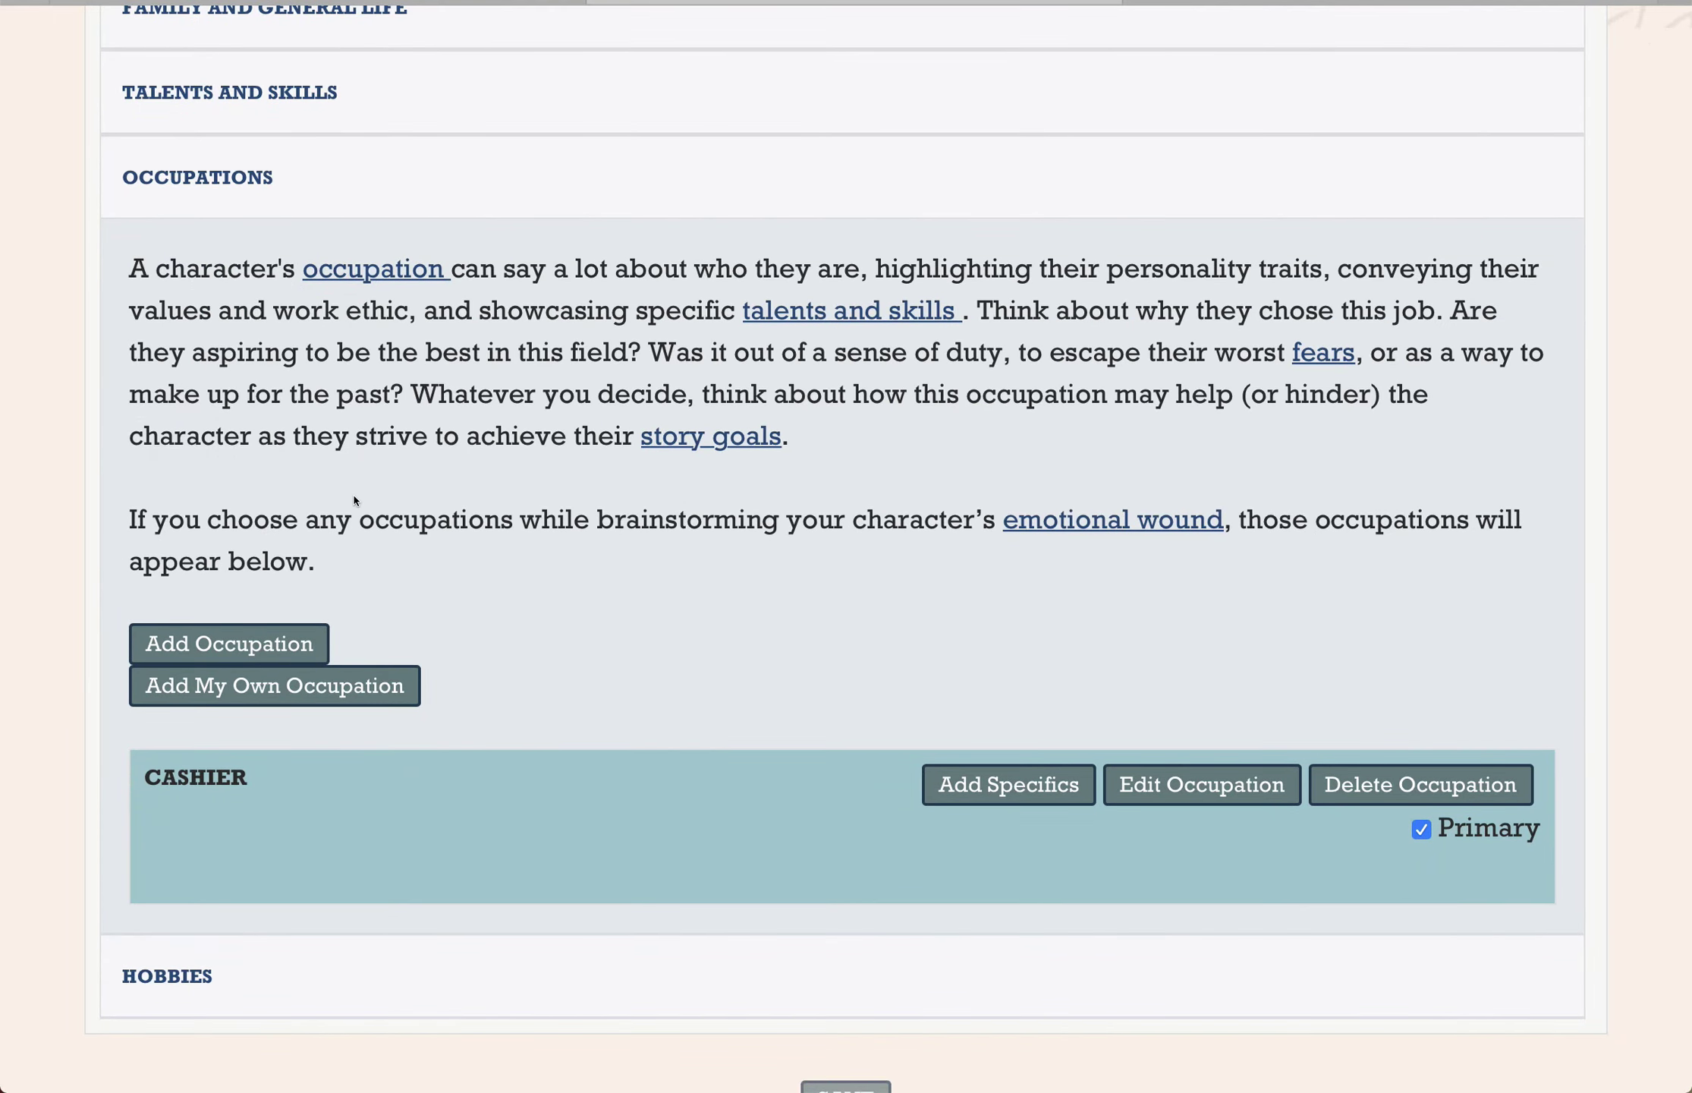
{"action": "scroll", "coordinate": [351, 497], "scroll_direction": "up", "scroll_amount": 10}
{"action": "left_click", "coordinate": [1155, 419]}
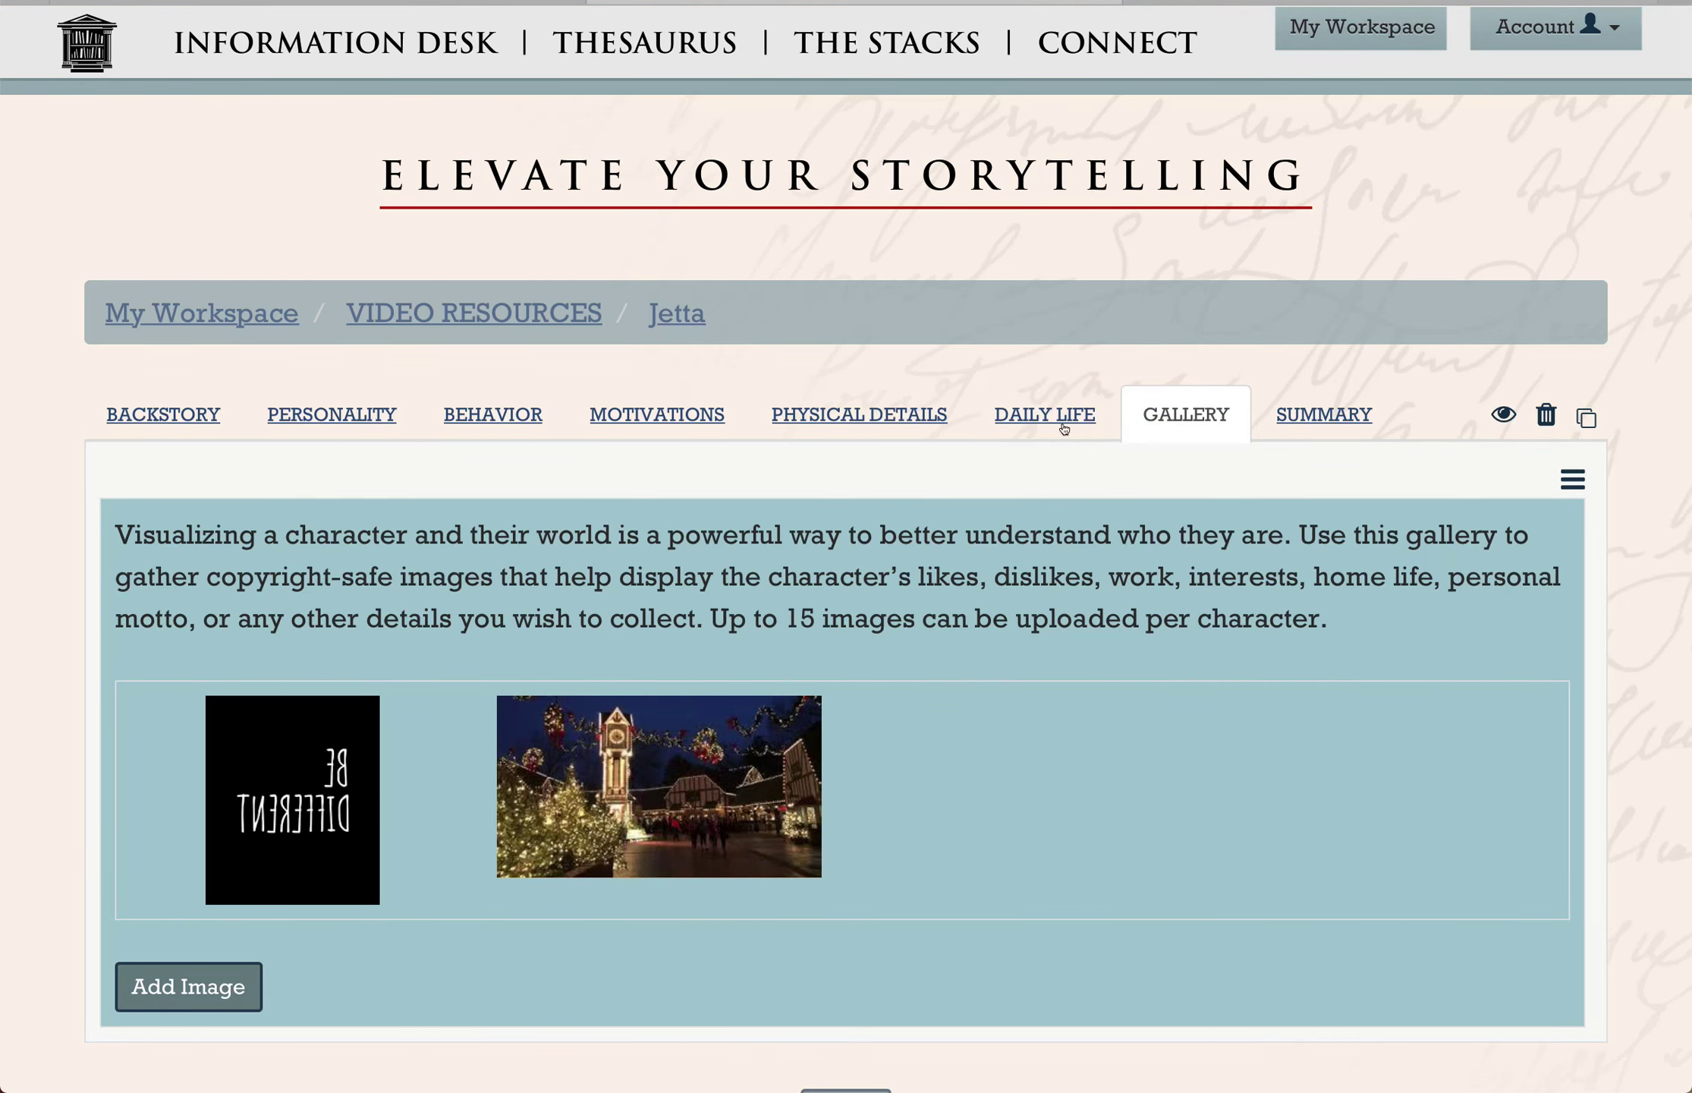
- Switch to Jetta's Motivations section and expand Outer Motivation
{"action": "left_click", "coordinate": [671, 418]}
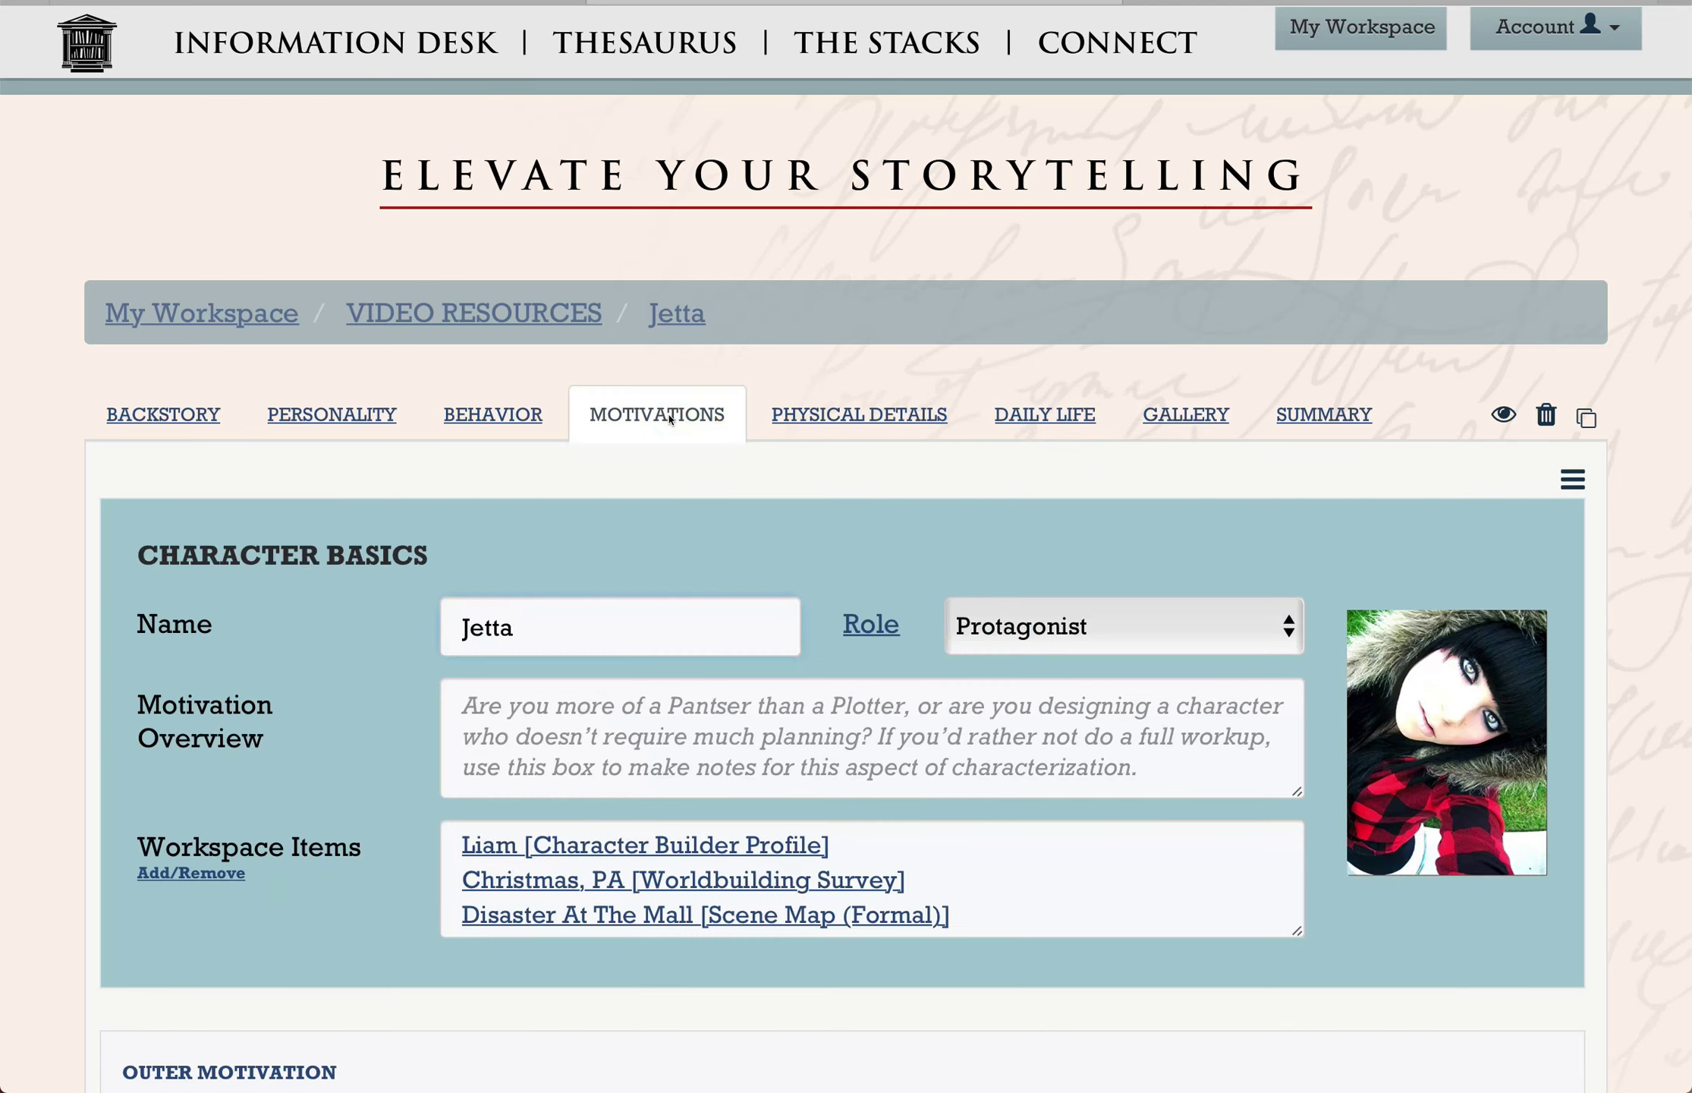
{"action": "scroll", "coordinate": [671, 418], "scroll_direction": "down", "scroll_amount": 5}
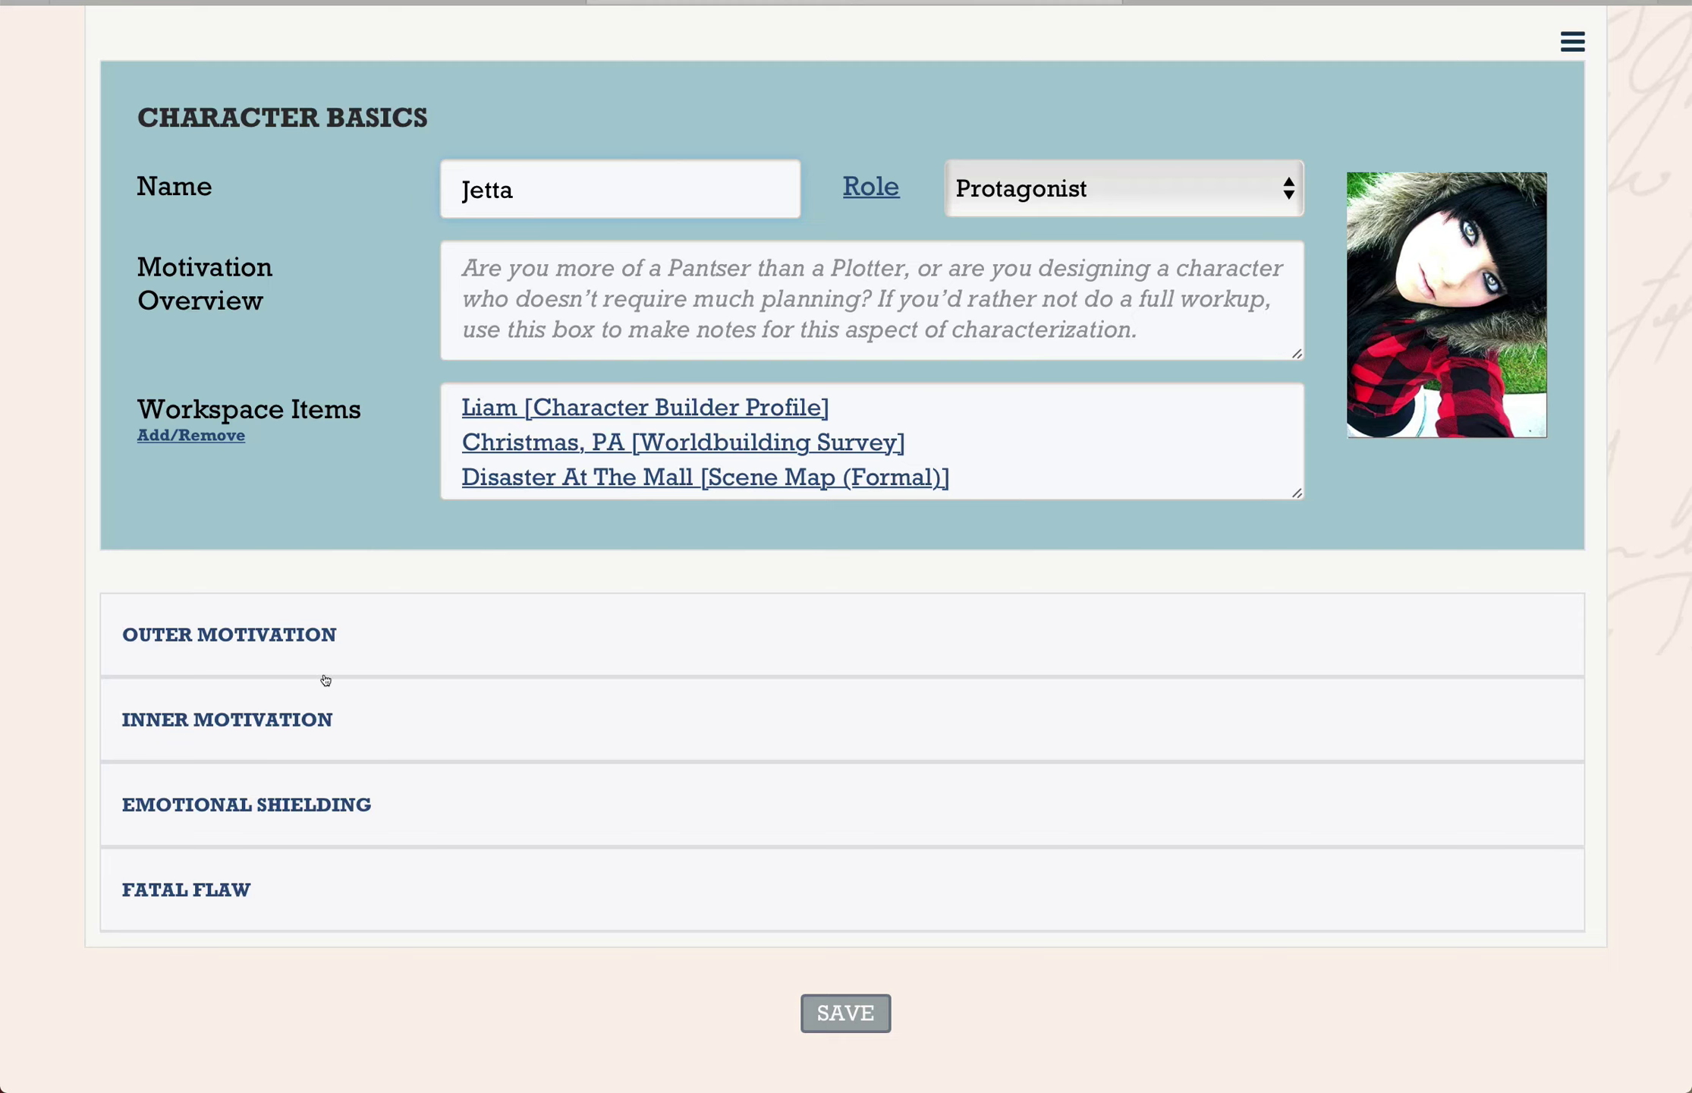
{"action": "left_click", "coordinate": [259, 636]}
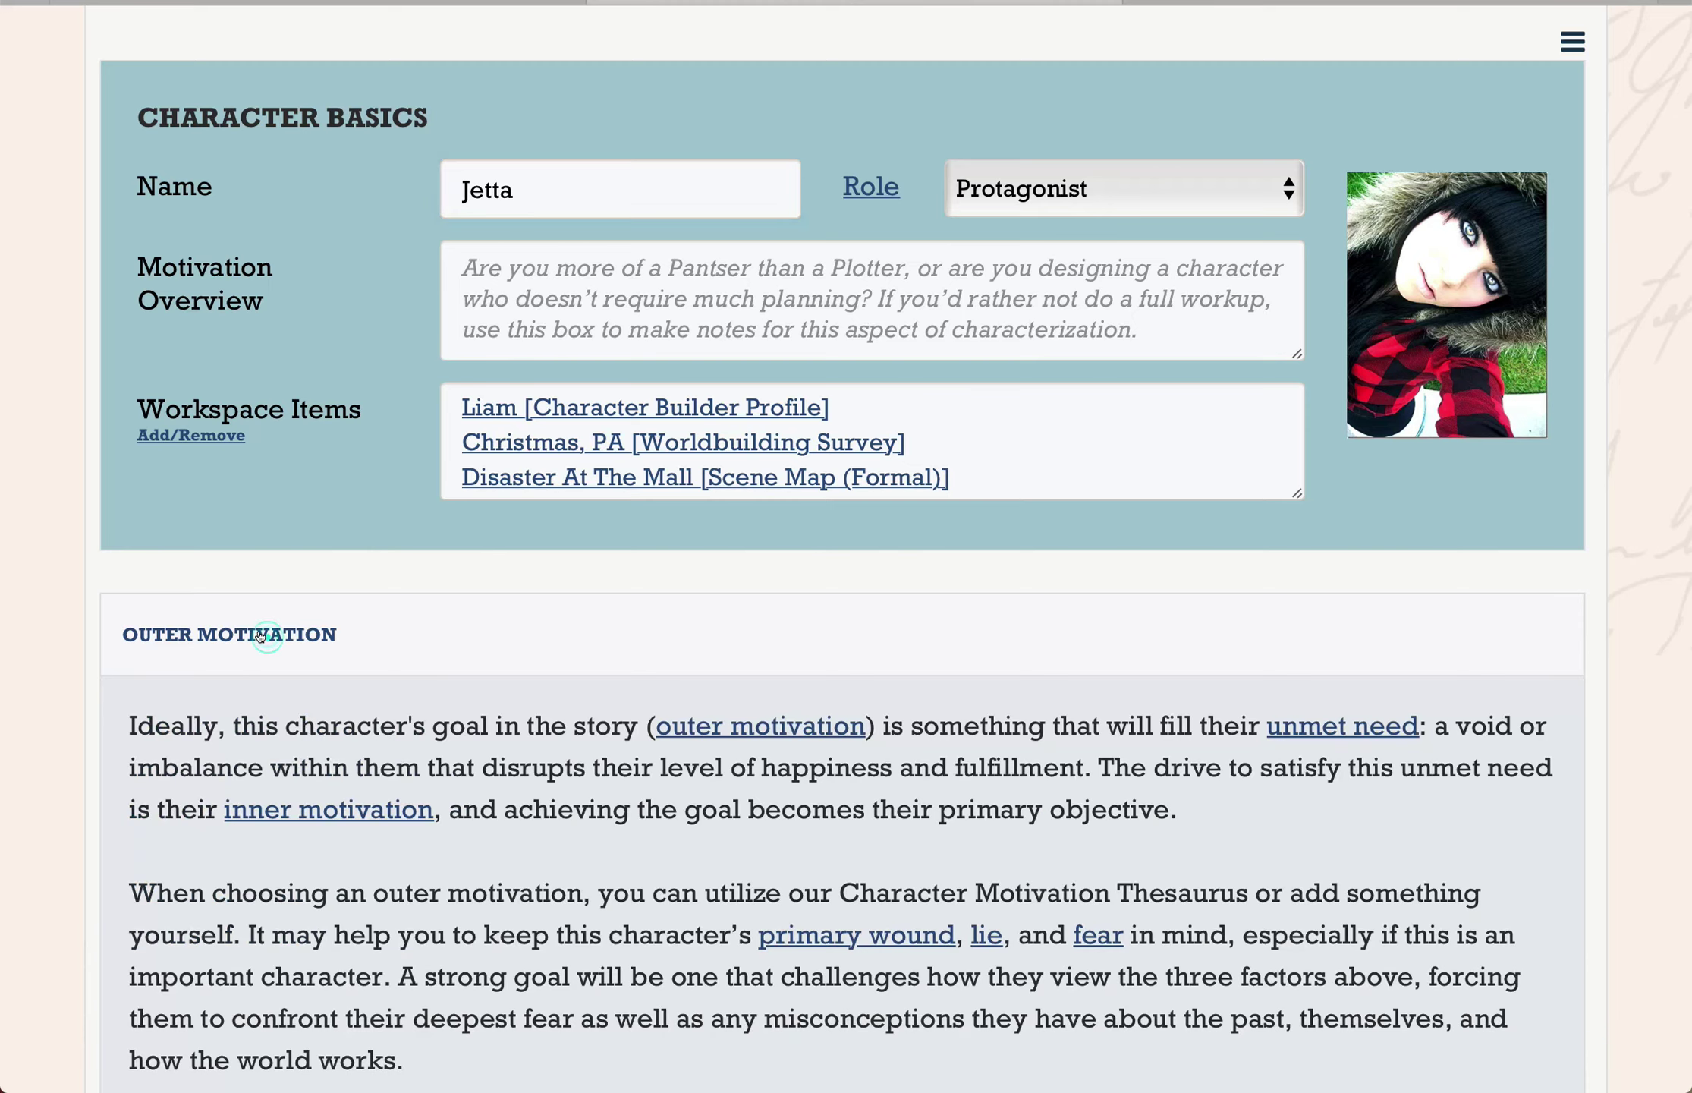
{"action": "scroll", "coordinate": [260, 636], "scroll_direction": "down", "scroll_amount": 6}
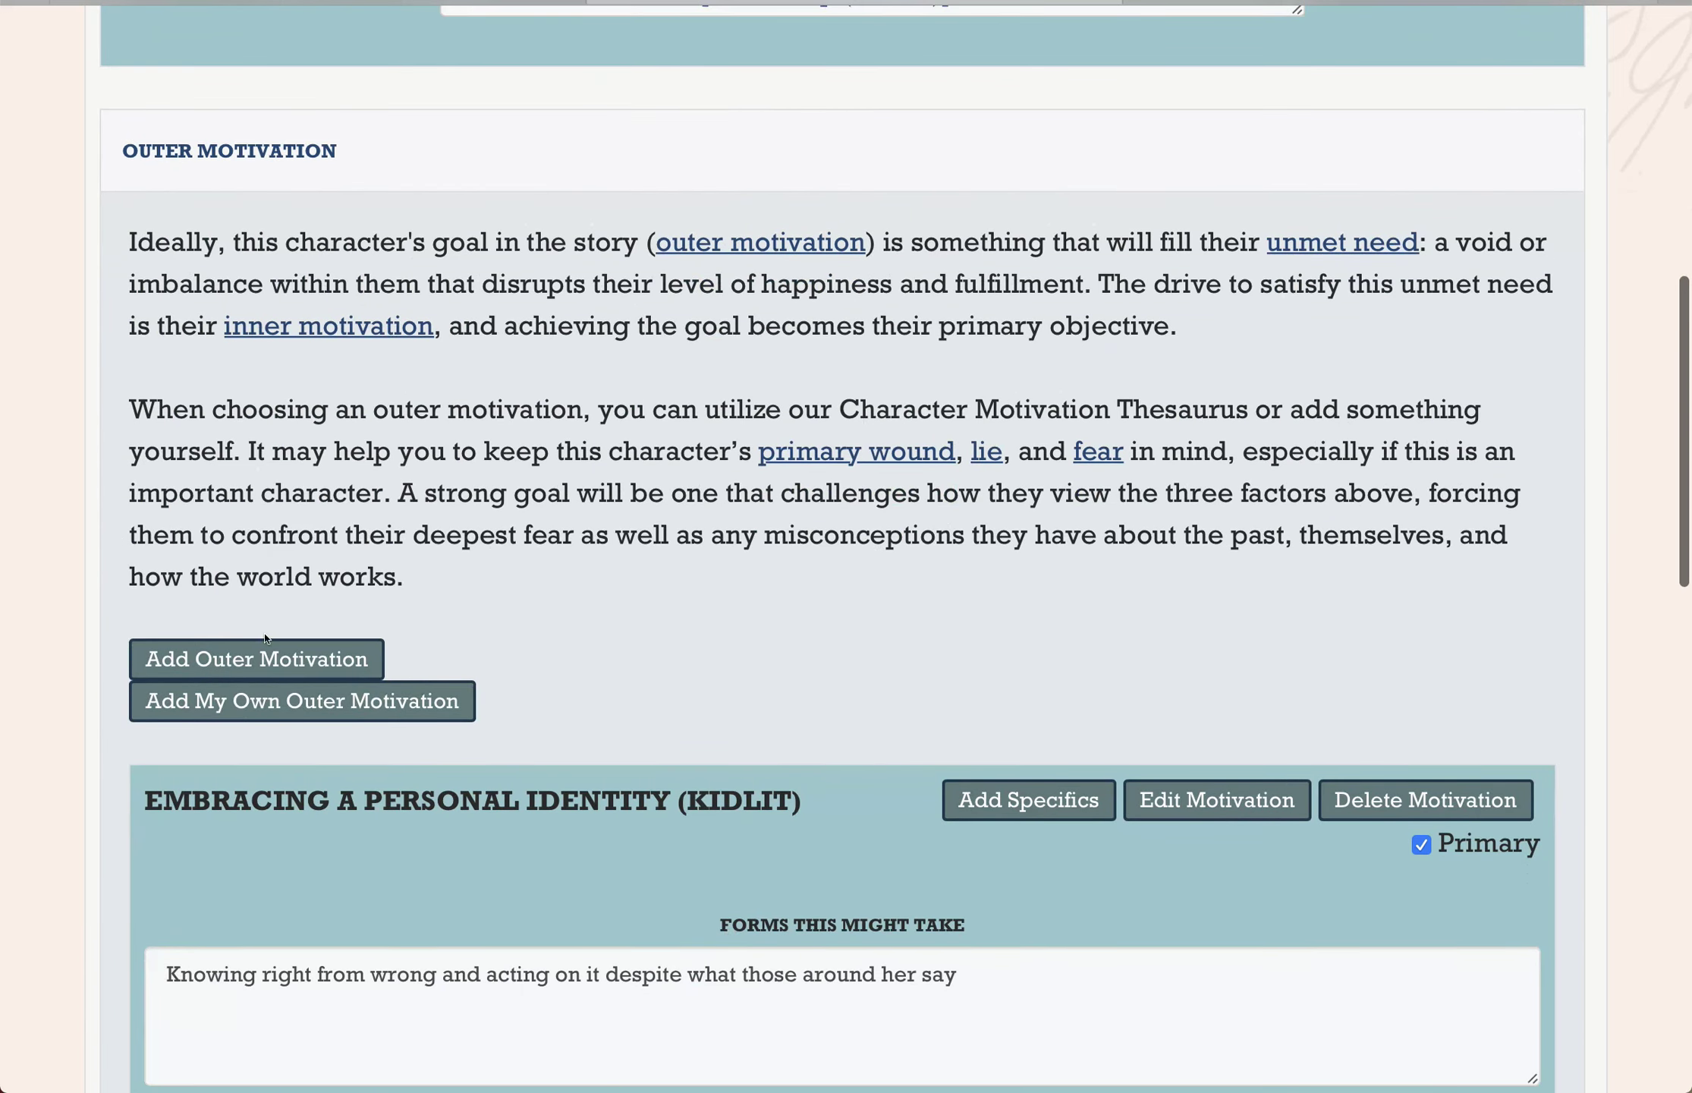
{"action": "scroll", "coordinate": [259, 636], "scroll_direction": "down", "scroll_amount": 2}
- Preview the outer motivations list, review the stakes, then expand Inner Motivation showing Change Arc
{"action": "left_click", "coordinate": [265, 573]}
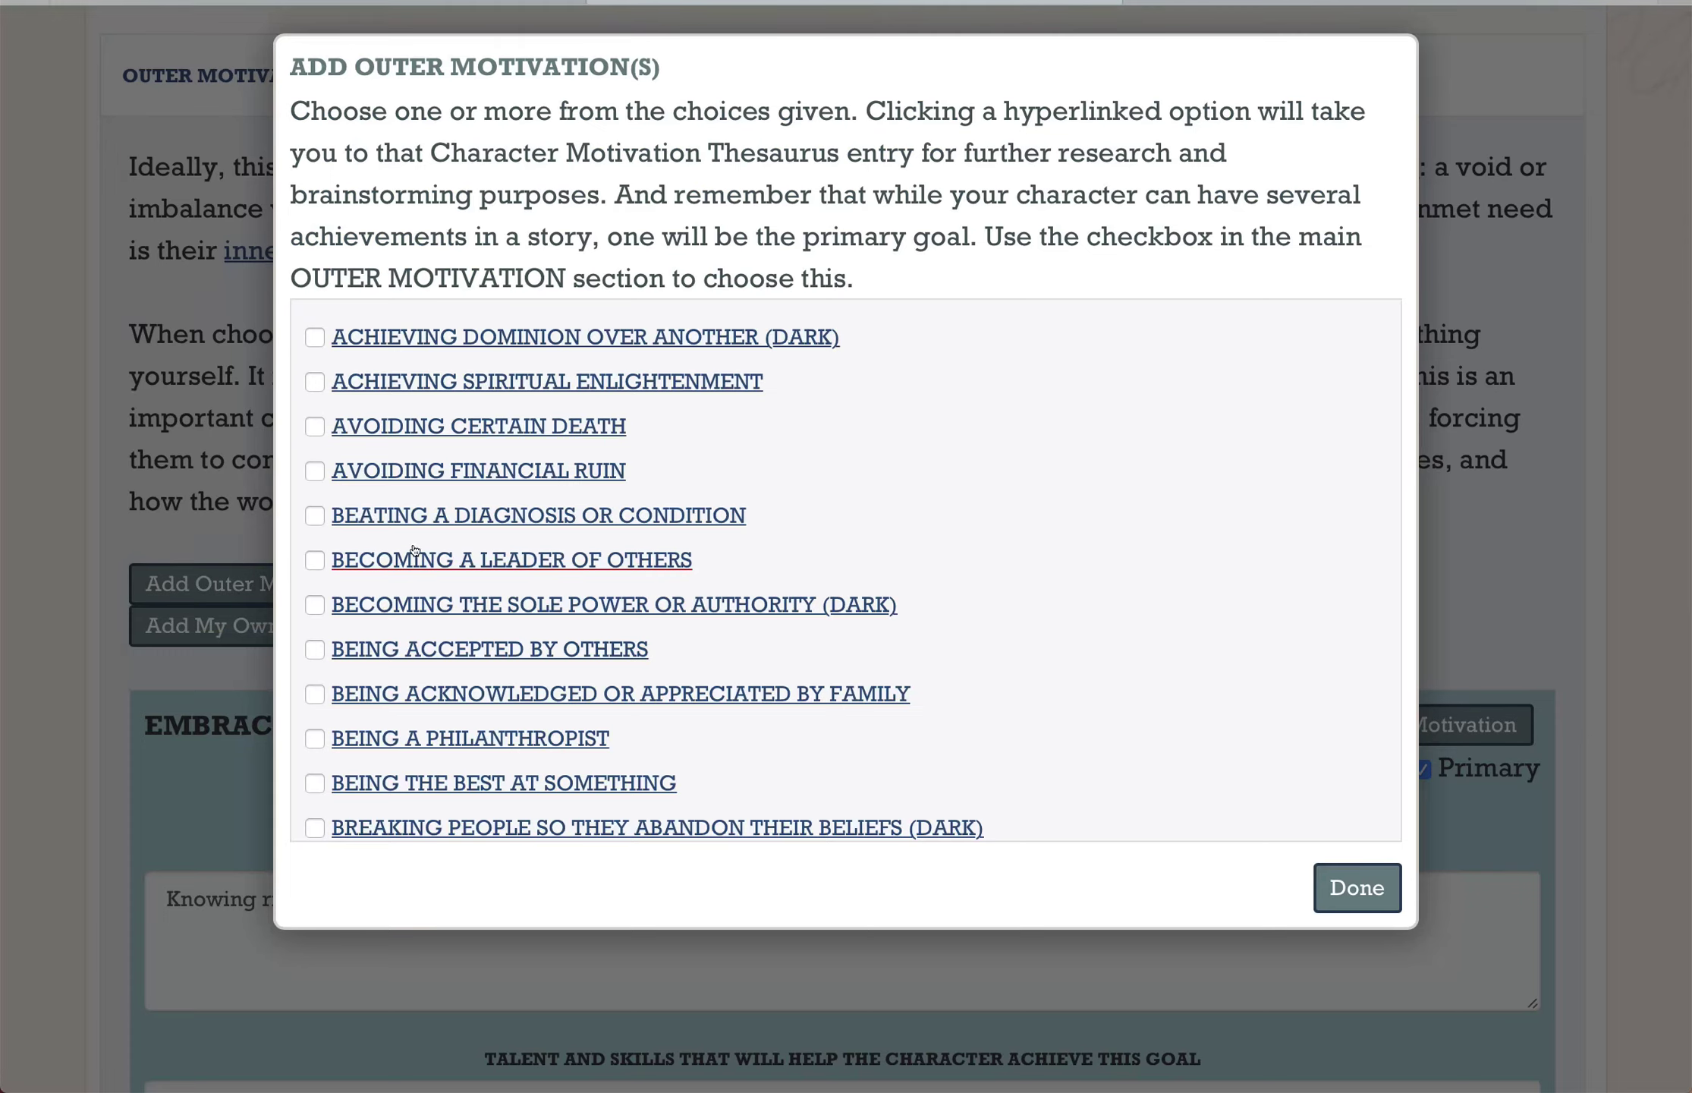
{"action": "scroll", "coordinate": [416, 548], "scroll_direction": "down", "scroll_amount": 7}
{"action": "left_click", "coordinate": [1317, 869]}
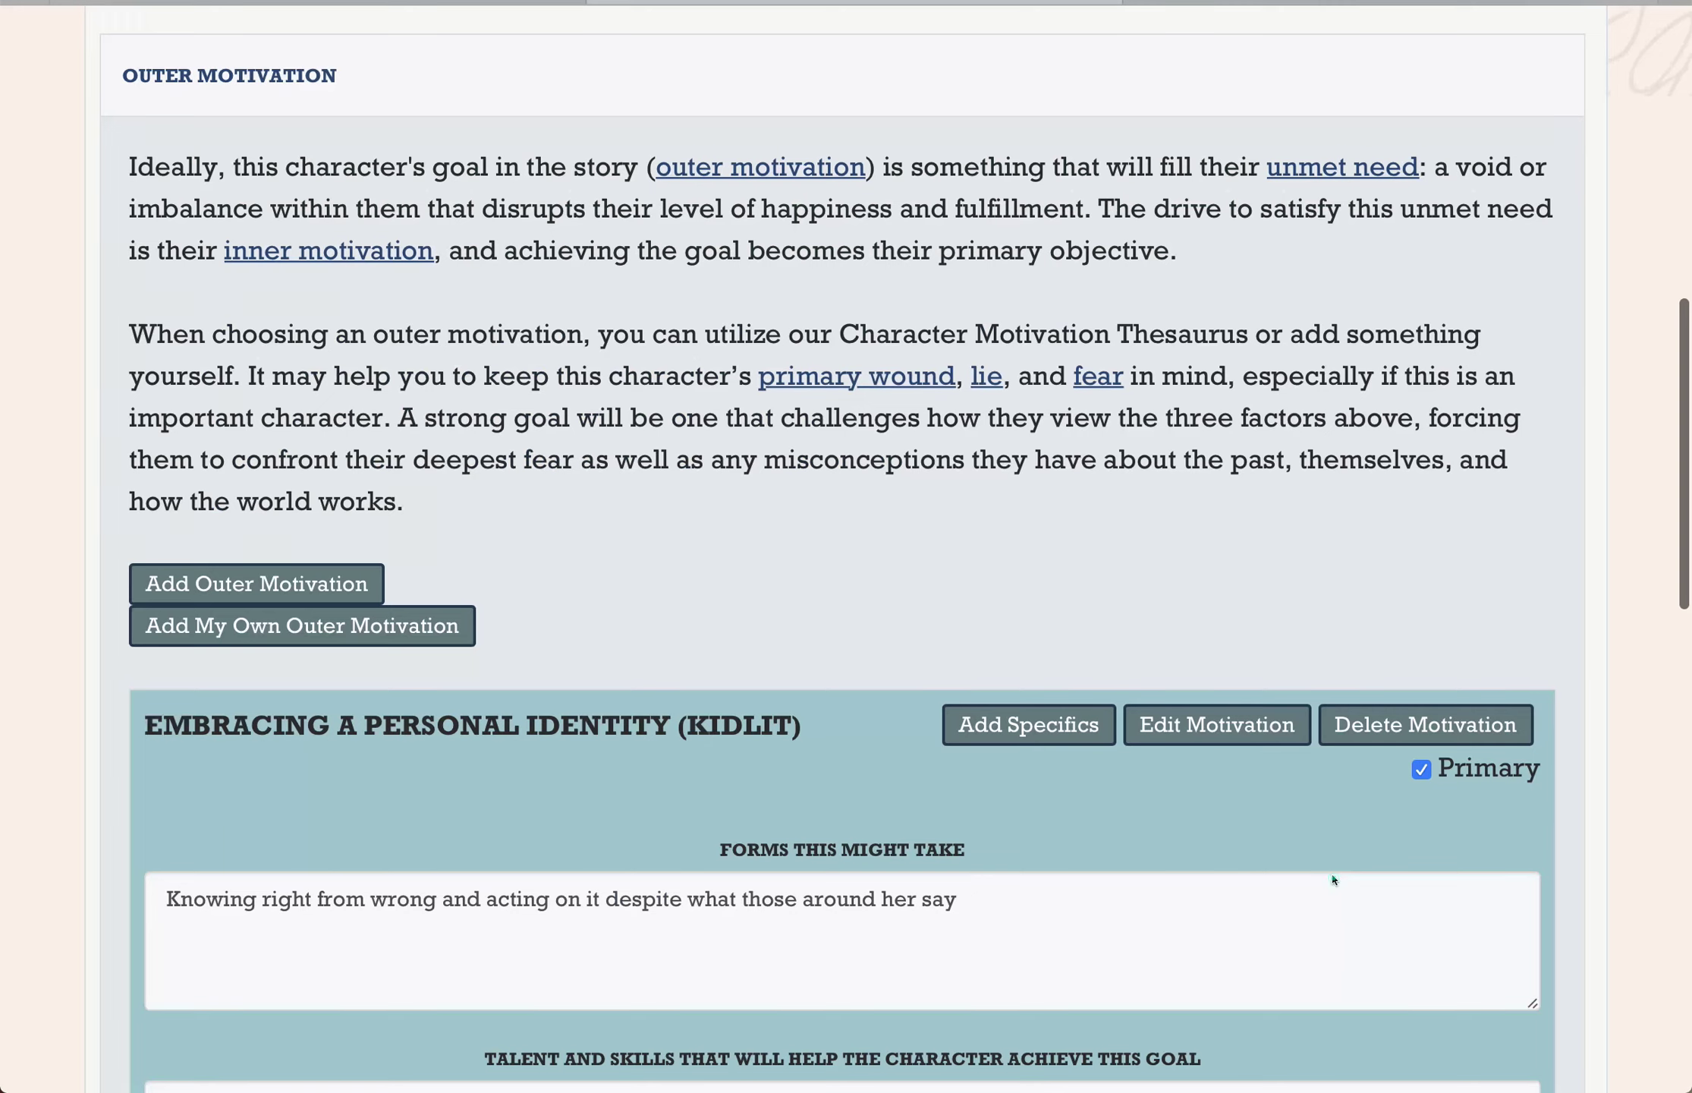
{"action": "scroll", "coordinate": [1199, 861], "scroll_direction": "down", "scroll_amount": 4}
{"action": "scroll", "coordinate": [1198, 861], "scroll_direction": "down", "scroll_amount": 5}
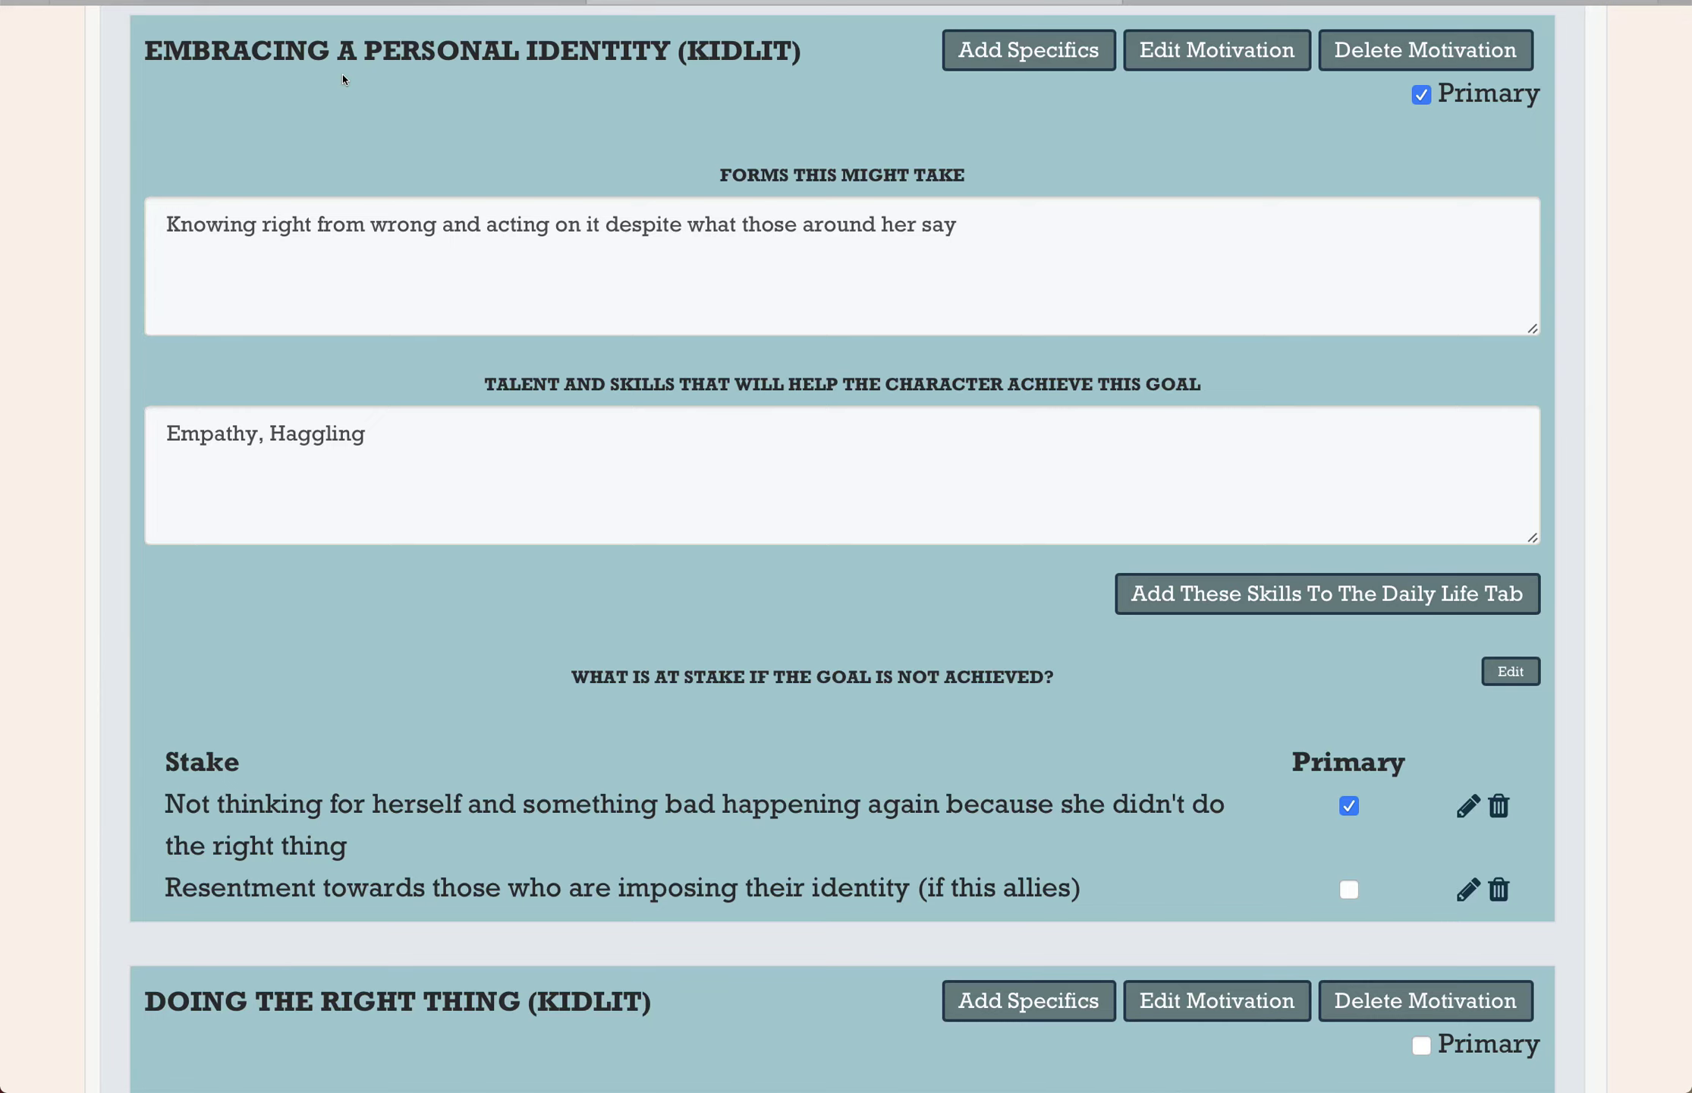
{"action": "scroll", "coordinate": [342, 79], "scroll_direction": "down", "scroll_amount": 8}
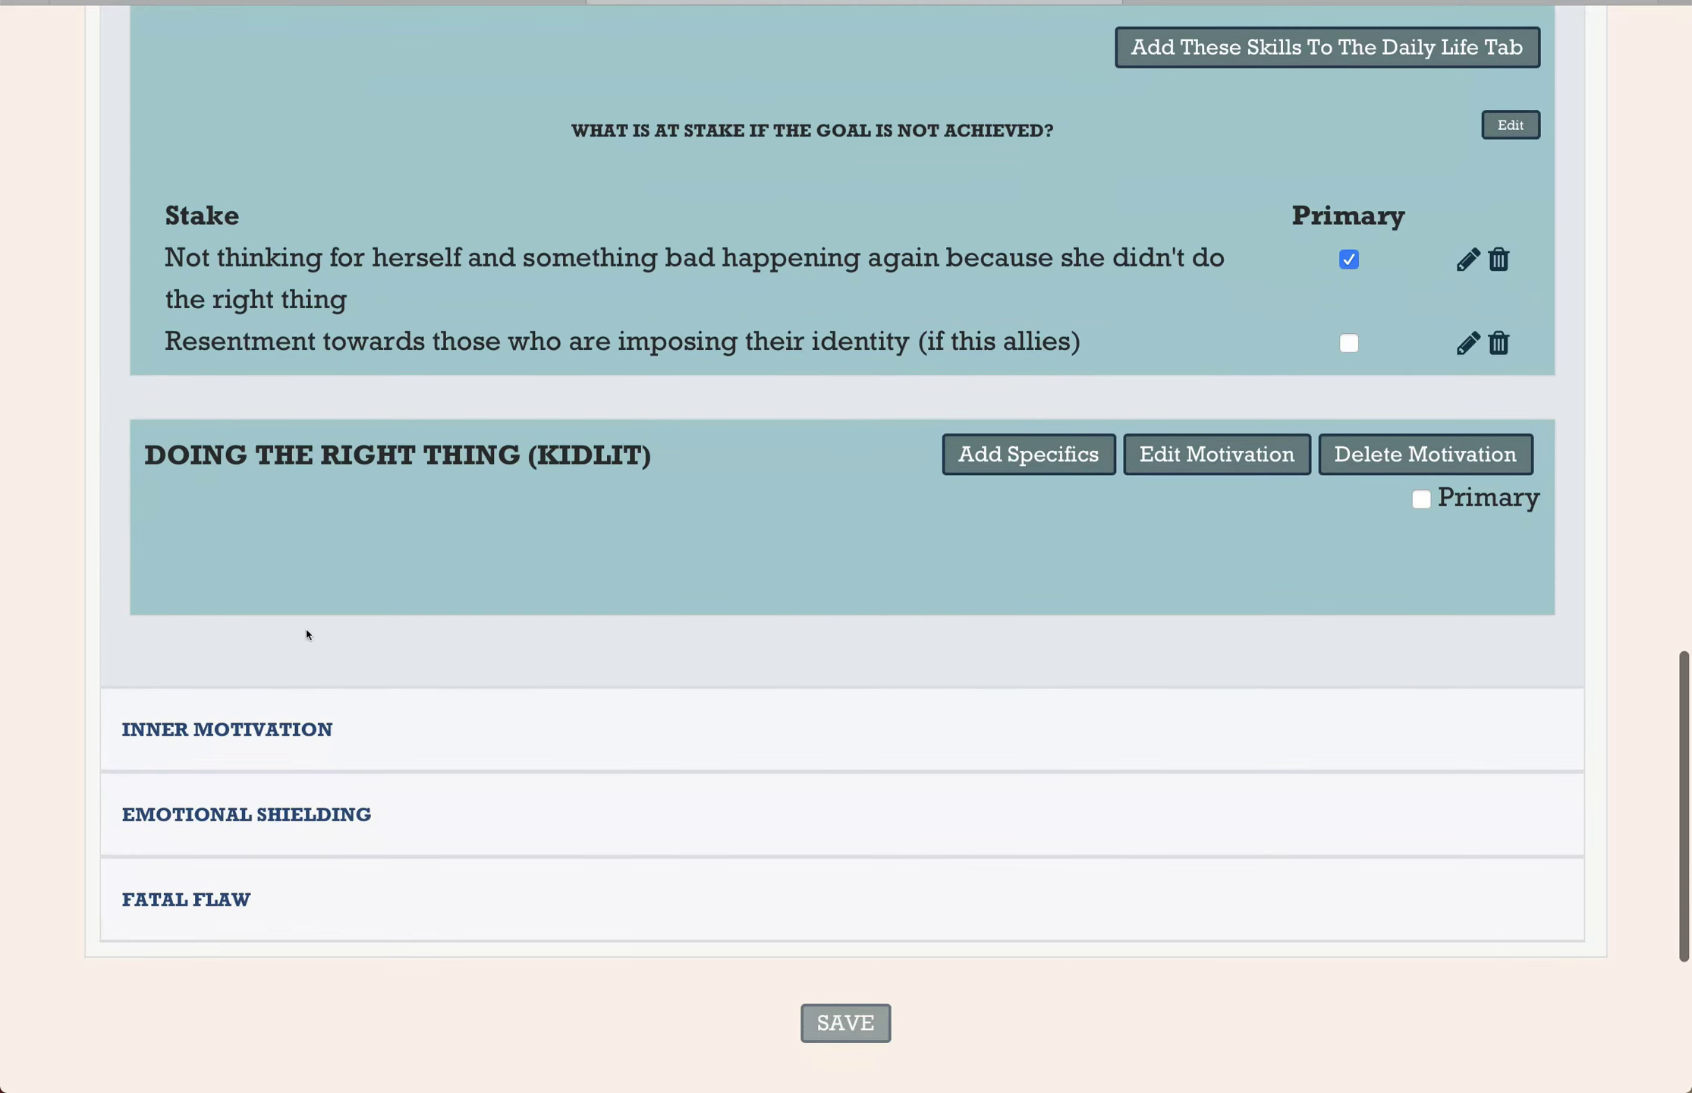
{"action": "left_click", "coordinate": [265, 711]}
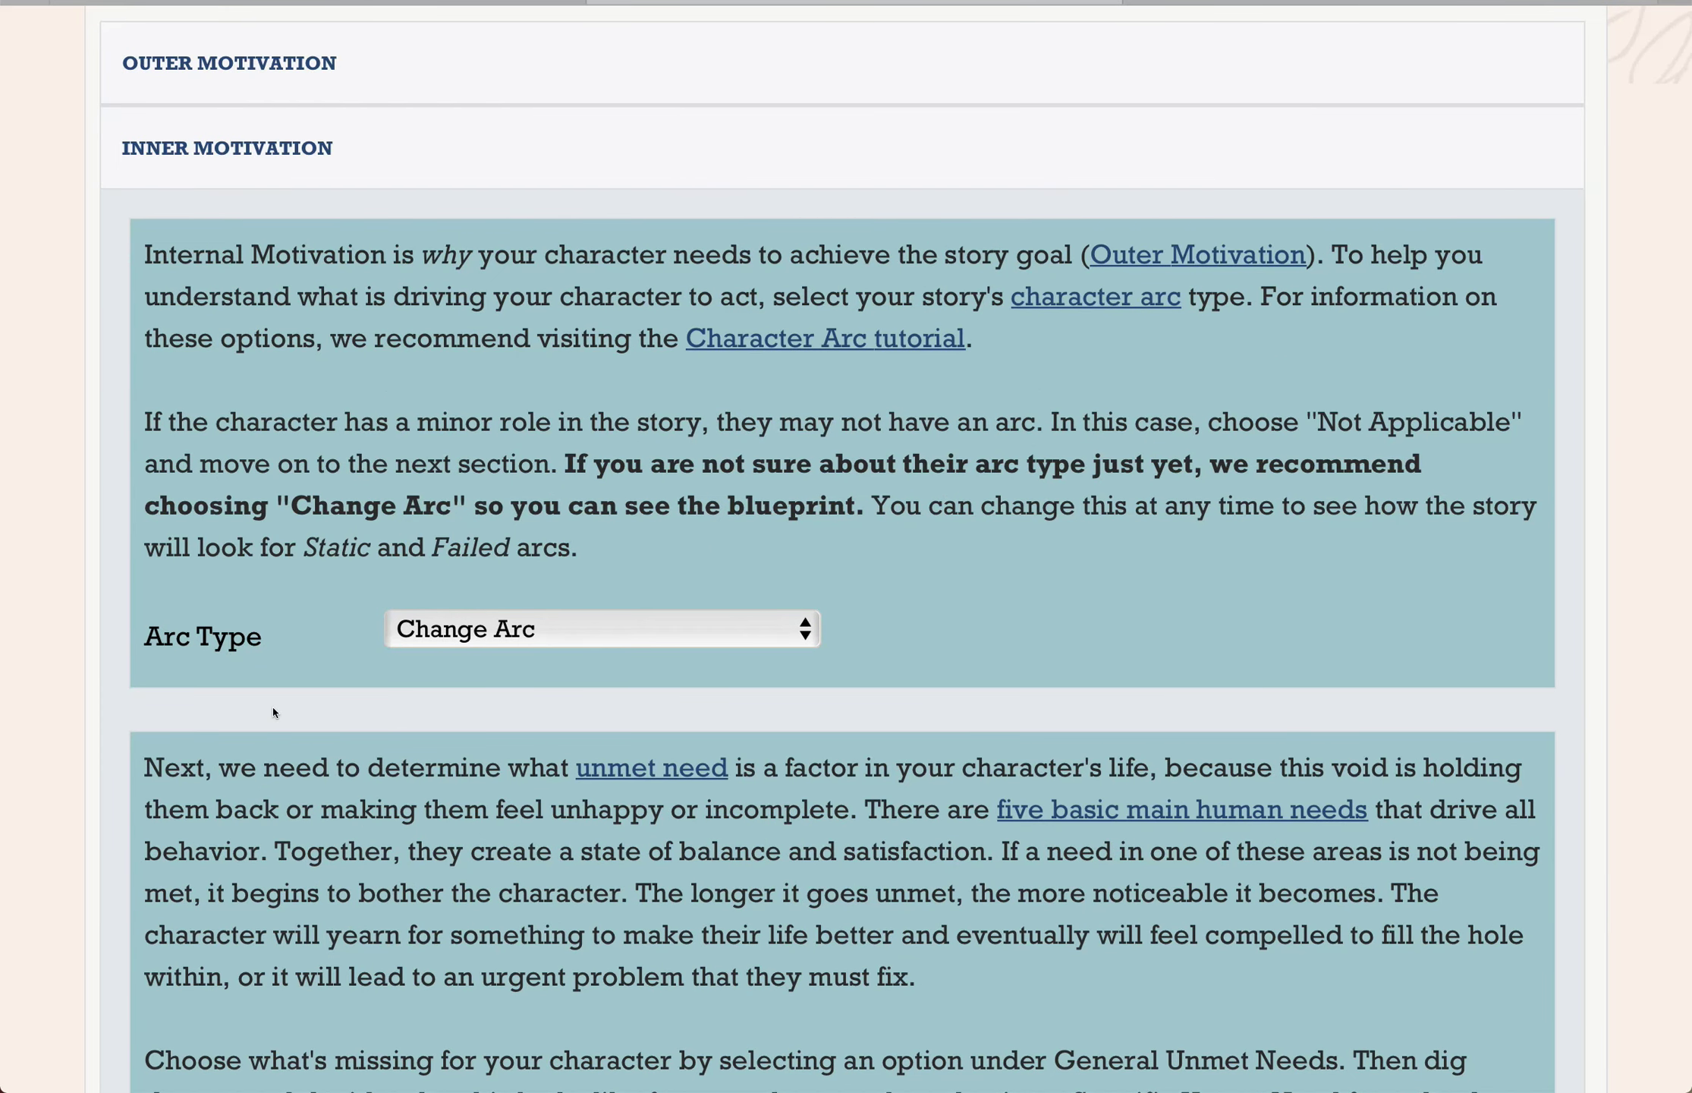
{"action": "left_click", "coordinate": [818, 629]}
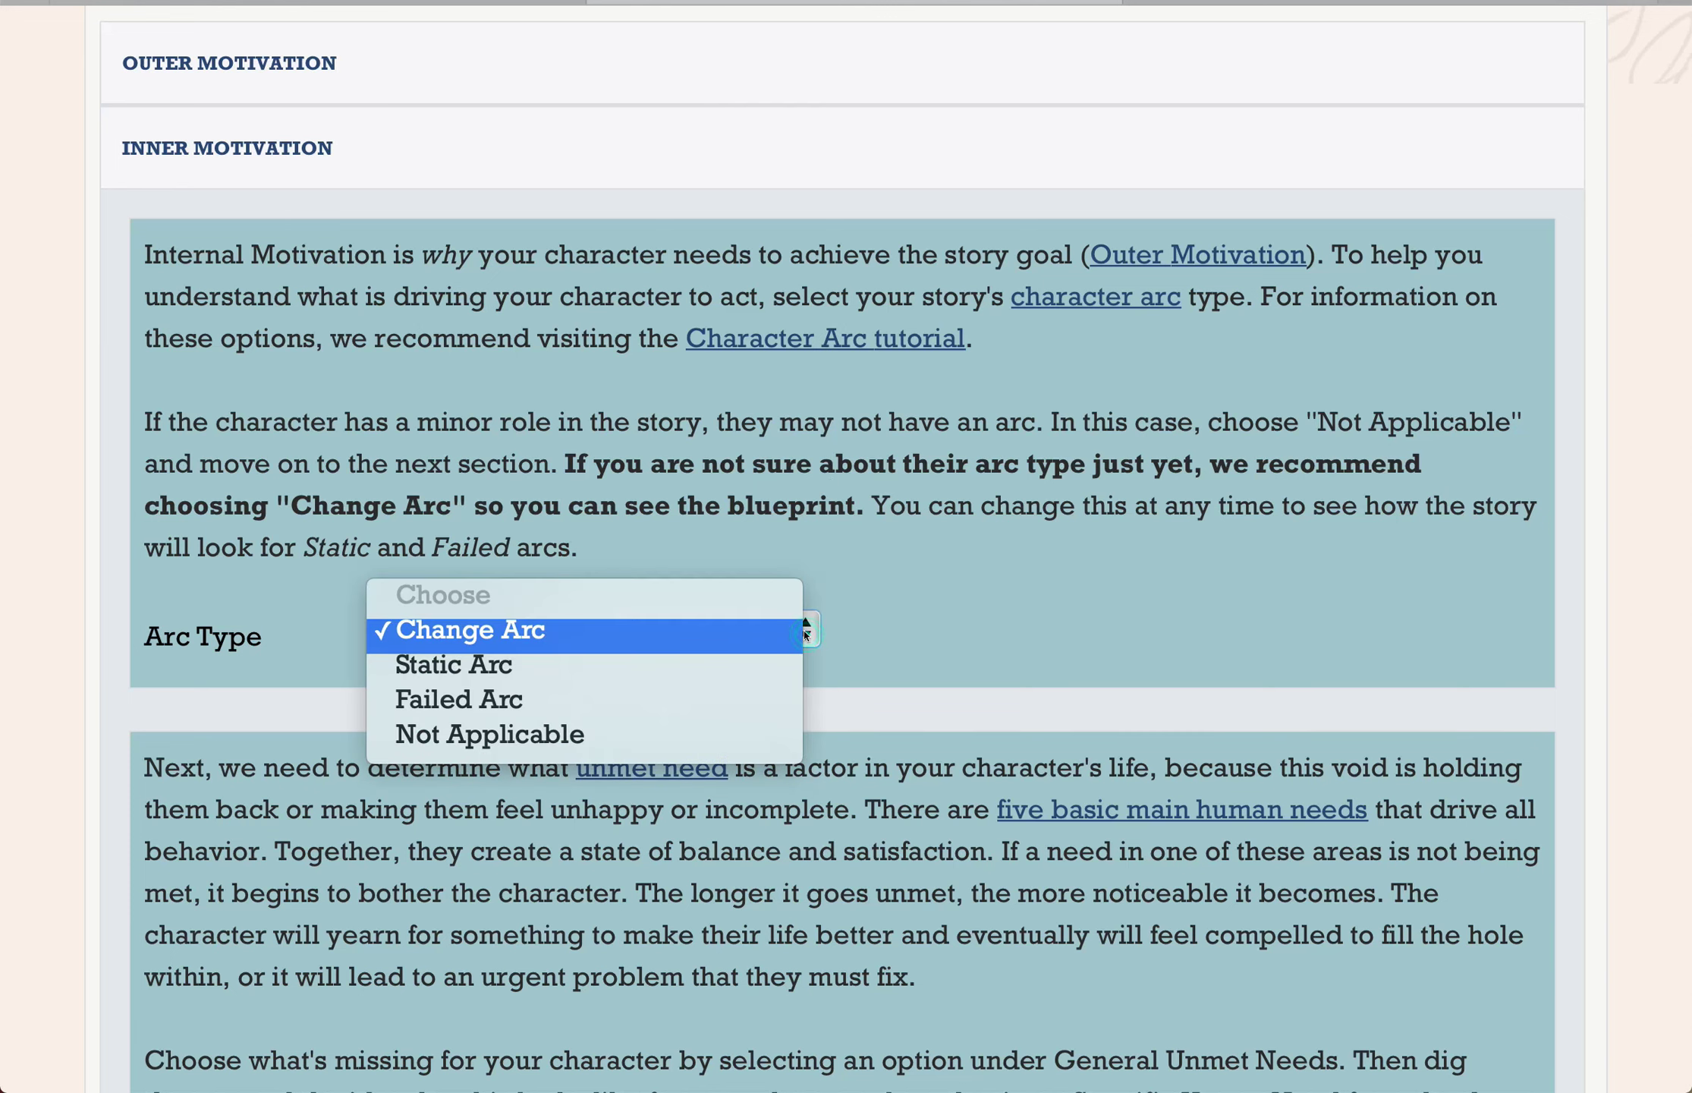
{"action": "left_click", "coordinate": [733, 632]}
{"action": "scroll", "coordinate": [890, 698], "scroll_direction": "down", "scroll_amount": 3}
{"action": "scroll", "coordinate": [887, 698], "scroll_direction": "down", "scroll_amount": 3}
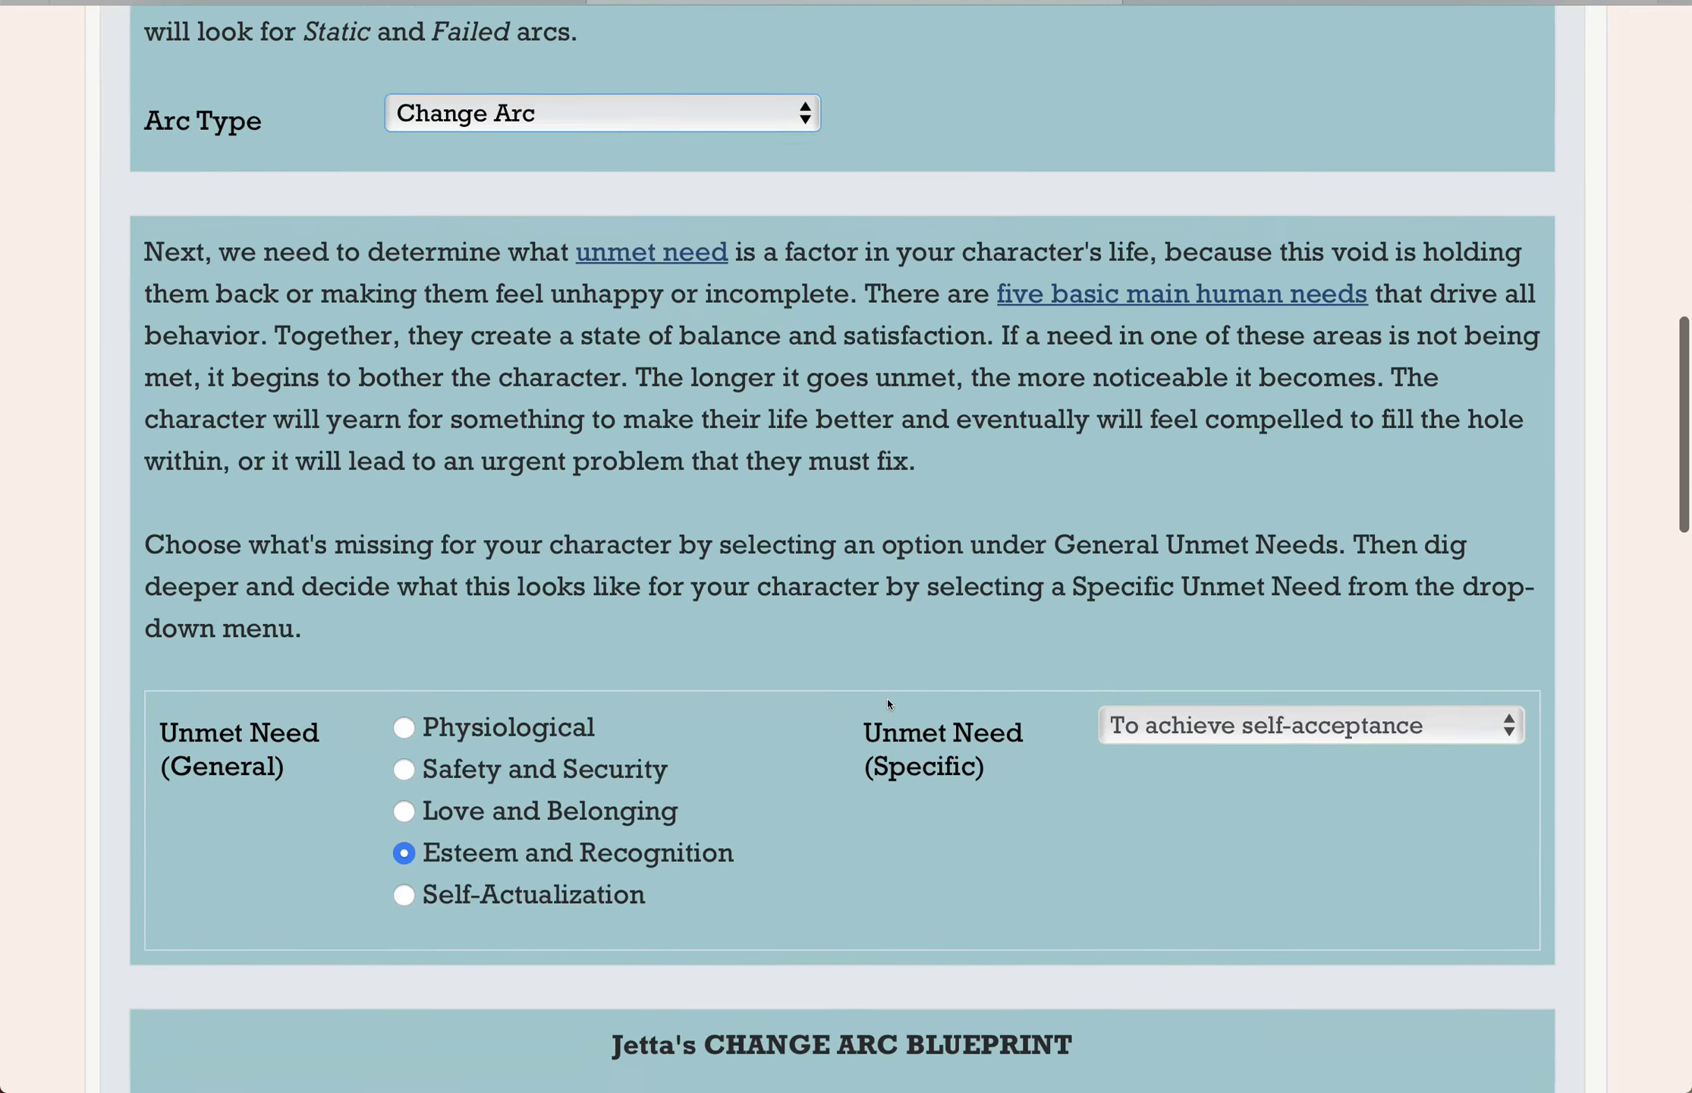
{"action": "scroll", "coordinate": [887, 698], "scroll_direction": "down", "scroll_amount": 5}
{"action": "scroll", "coordinate": [888, 704], "scroll_direction": "down", "scroll_amount": 6}
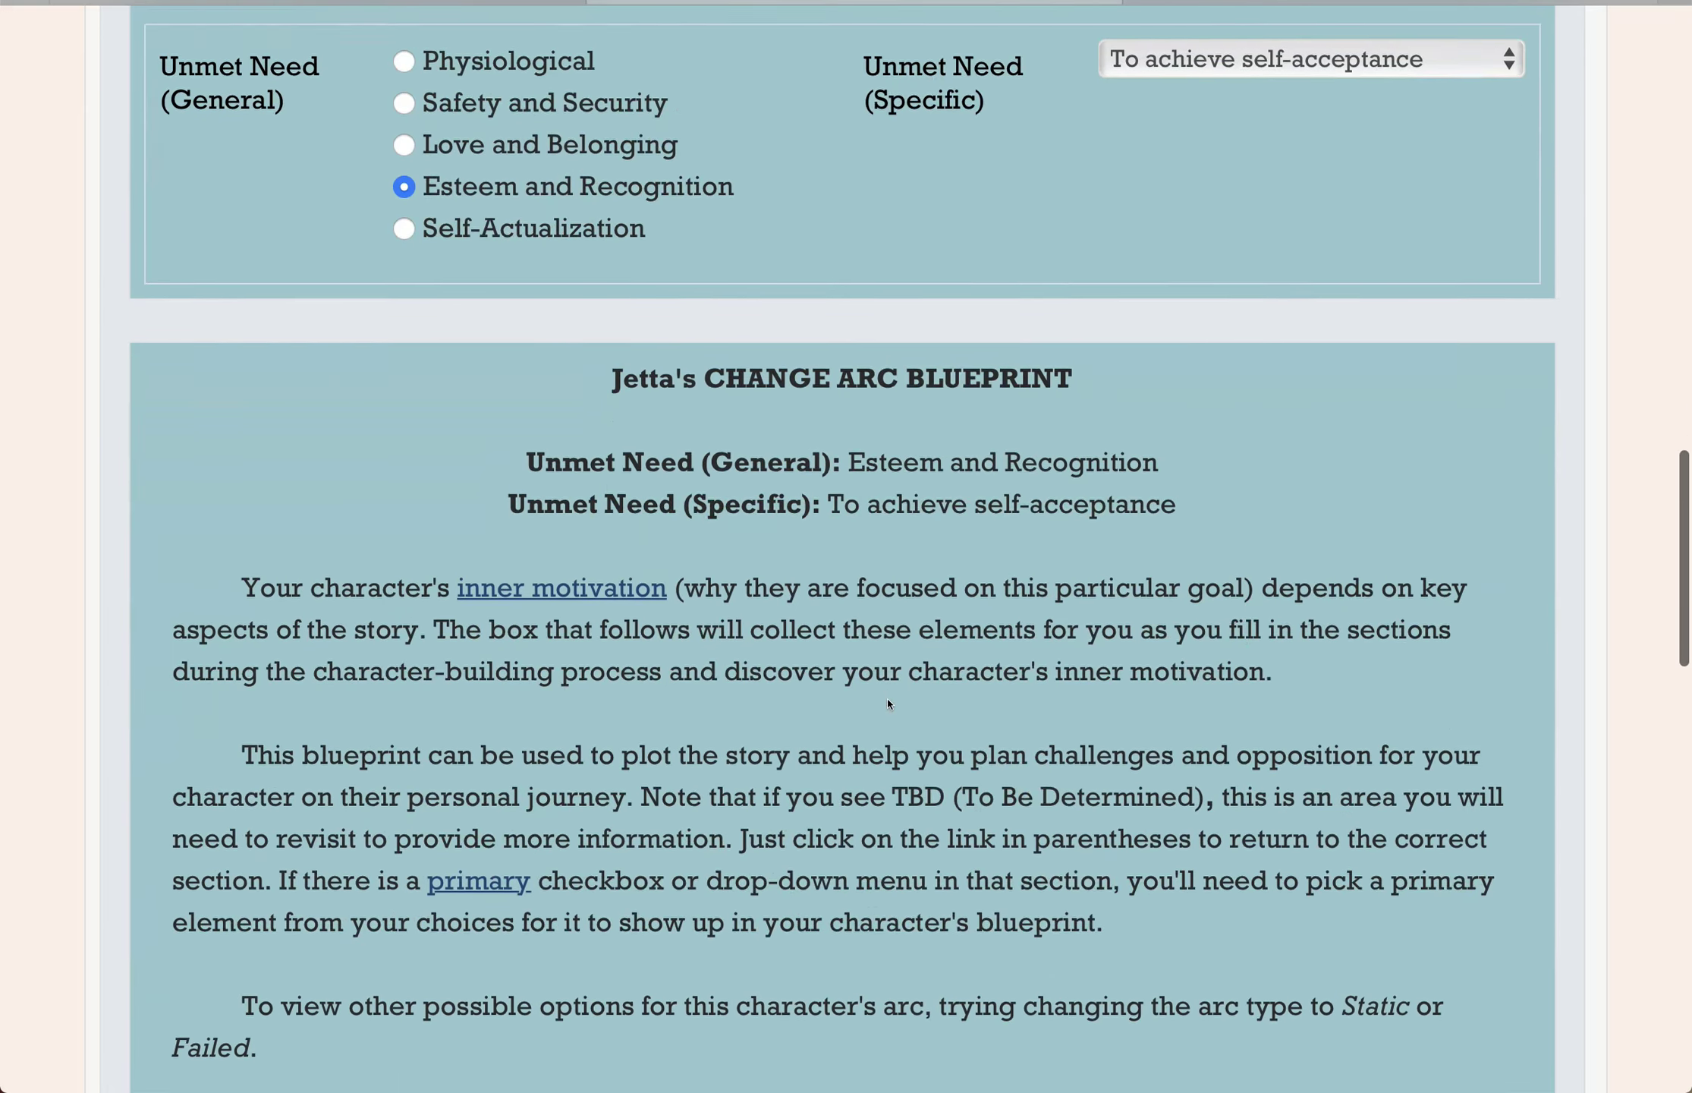
{"action": "scroll", "coordinate": [889, 704], "scroll_direction": "down", "scroll_amount": 3}
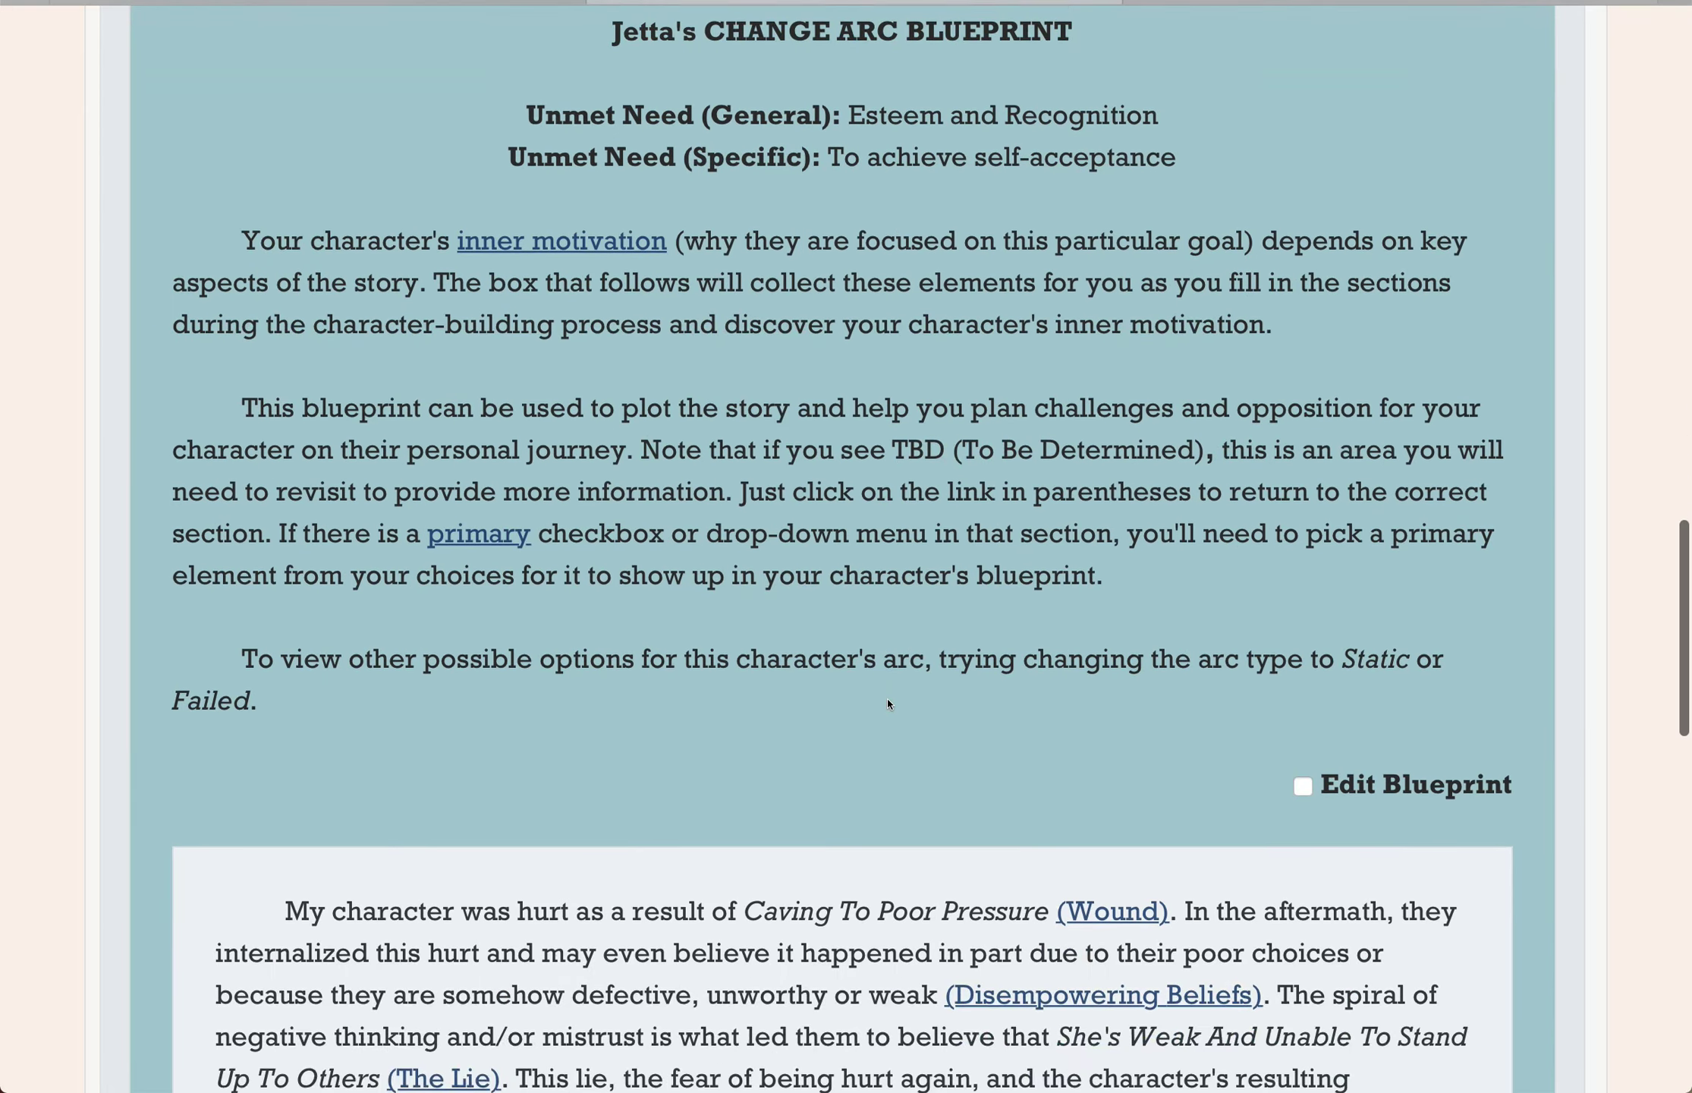
{"action": "scroll", "coordinate": [889, 704], "scroll_direction": "down", "scroll_amount": 4}
{"action": "scroll", "coordinate": [888, 704], "scroll_direction": "down", "scroll_amount": 4}
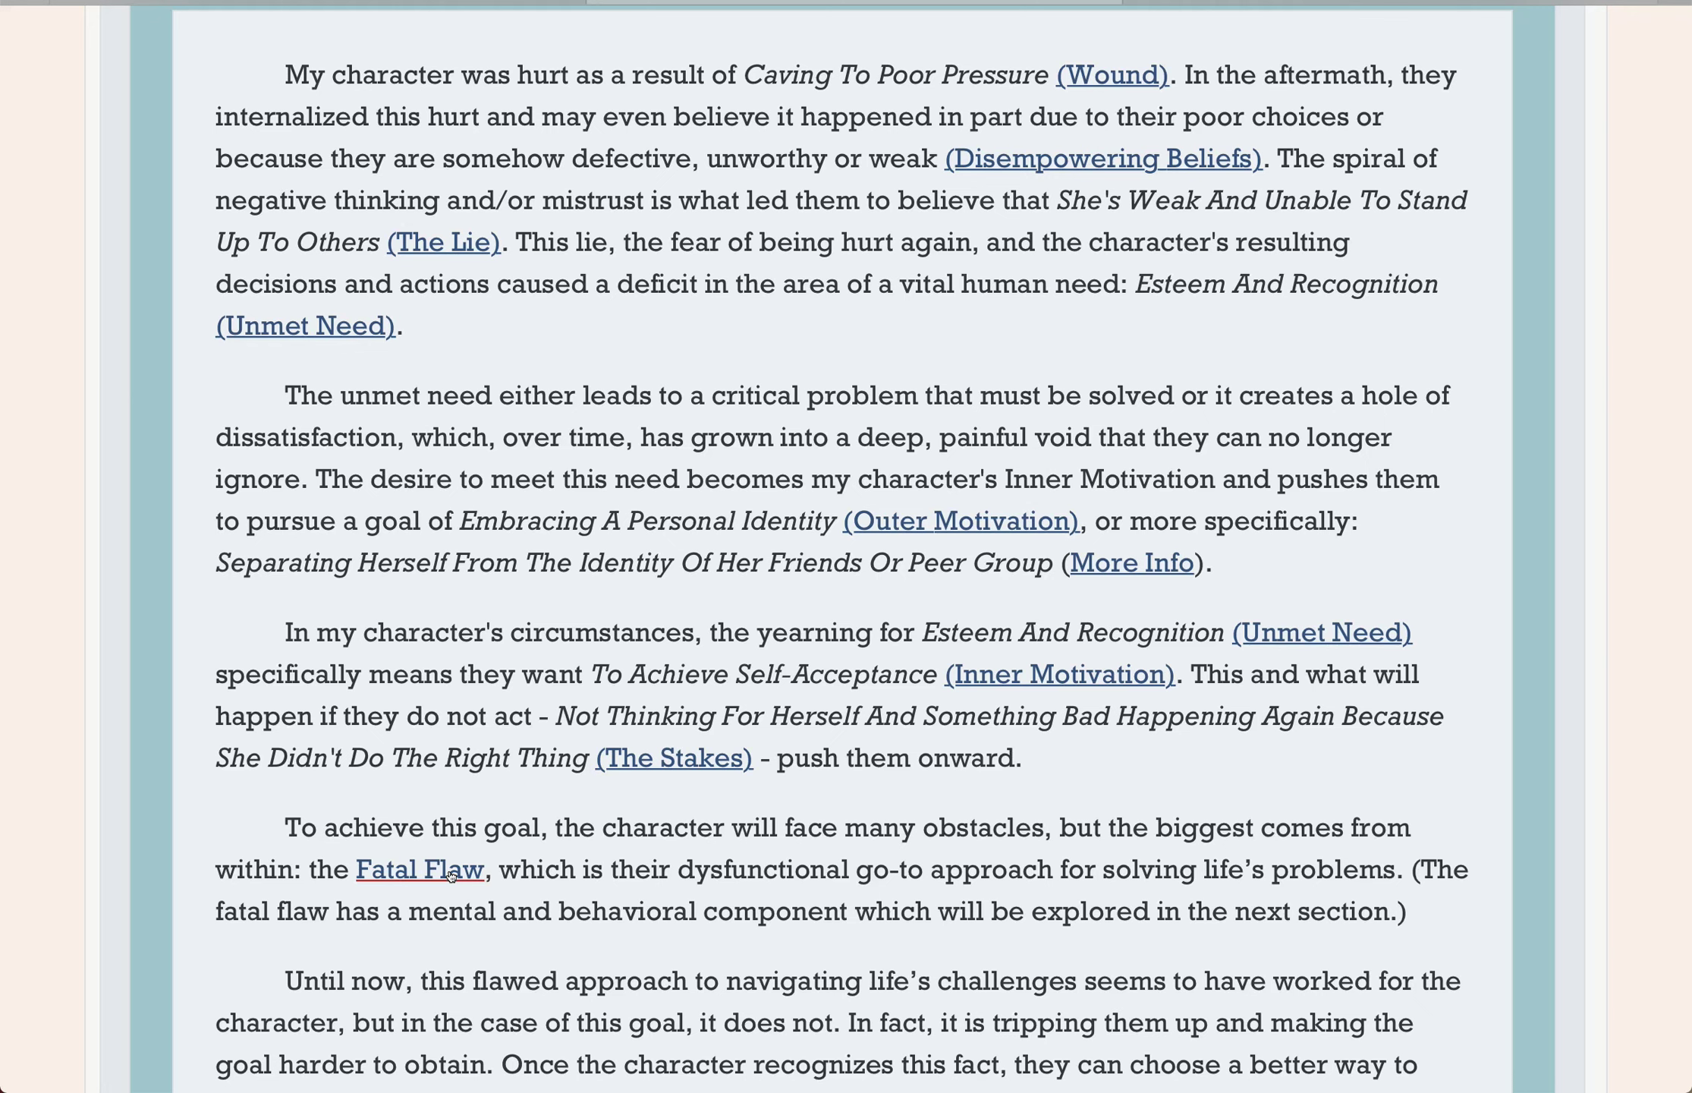
{"action": "scroll", "coordinate": [452, 876], "scroll_direction": "up", "scroll_amount": 2}
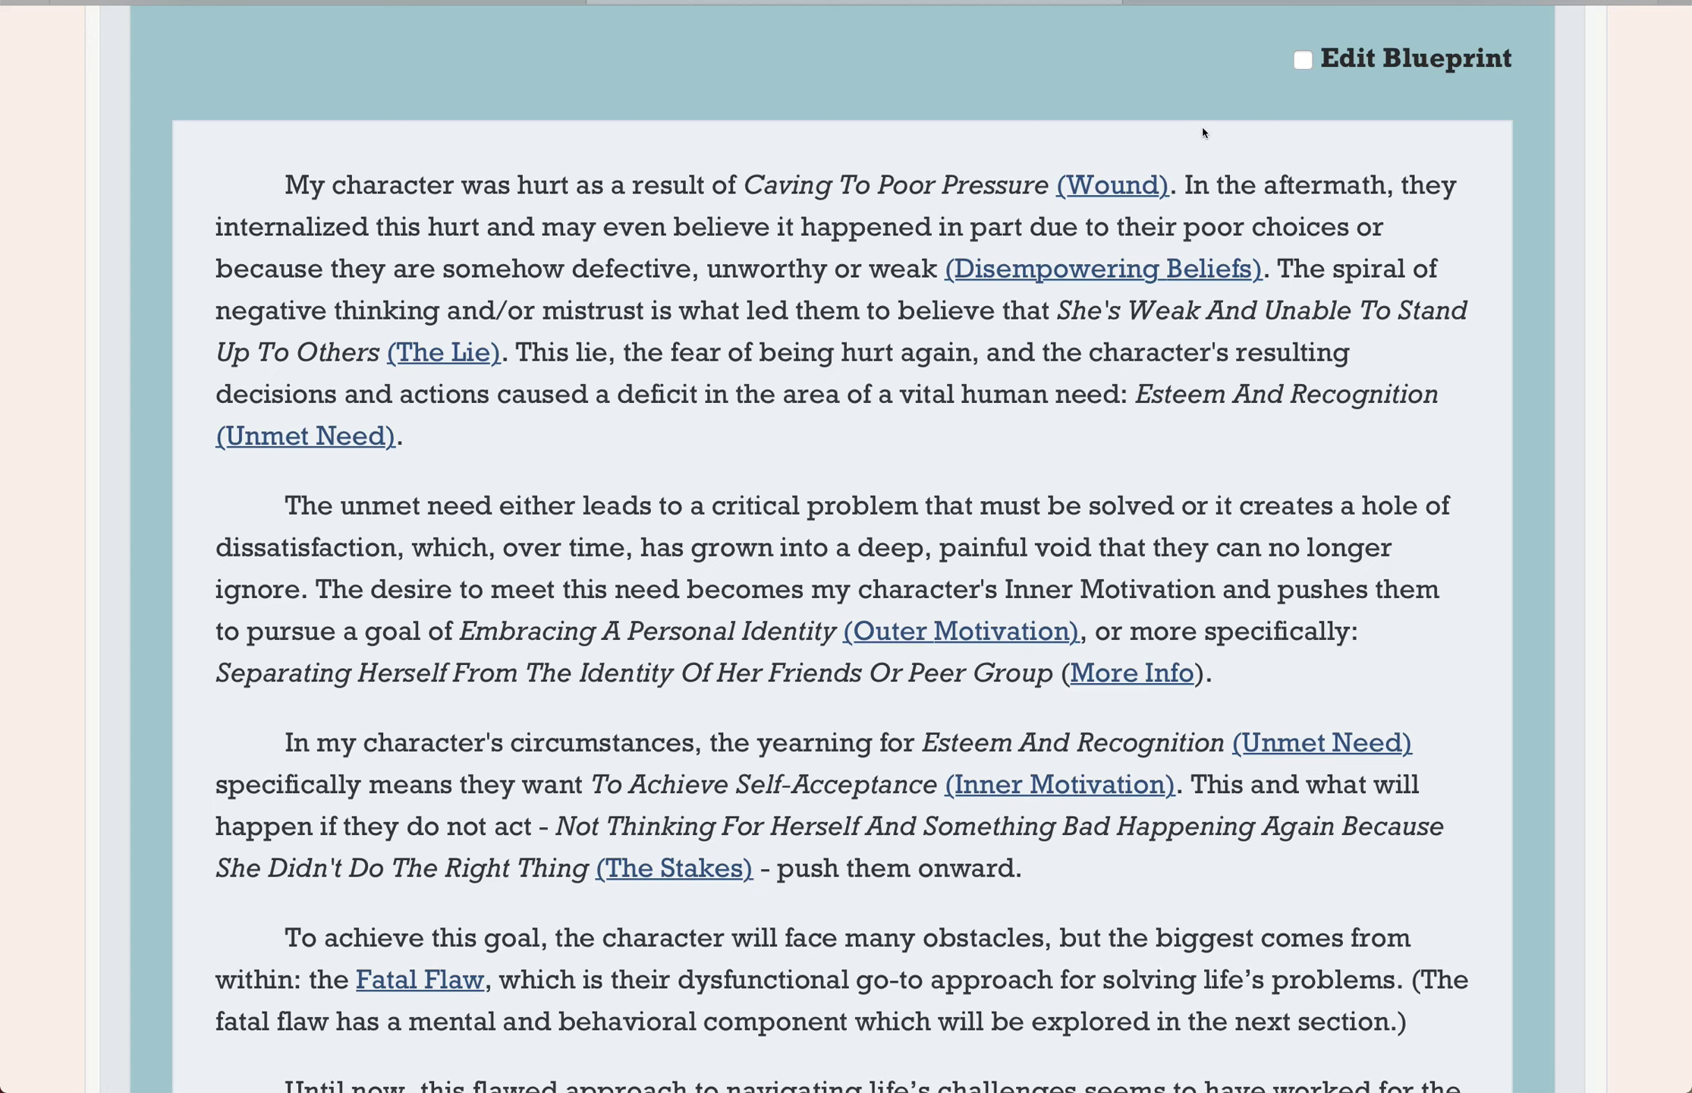
- Correct the blueprint's wound phrase to 'Caving to peer pressure' and turn off blueprint editing
{"action": "left_click", "coordinate": [1300, 60]}
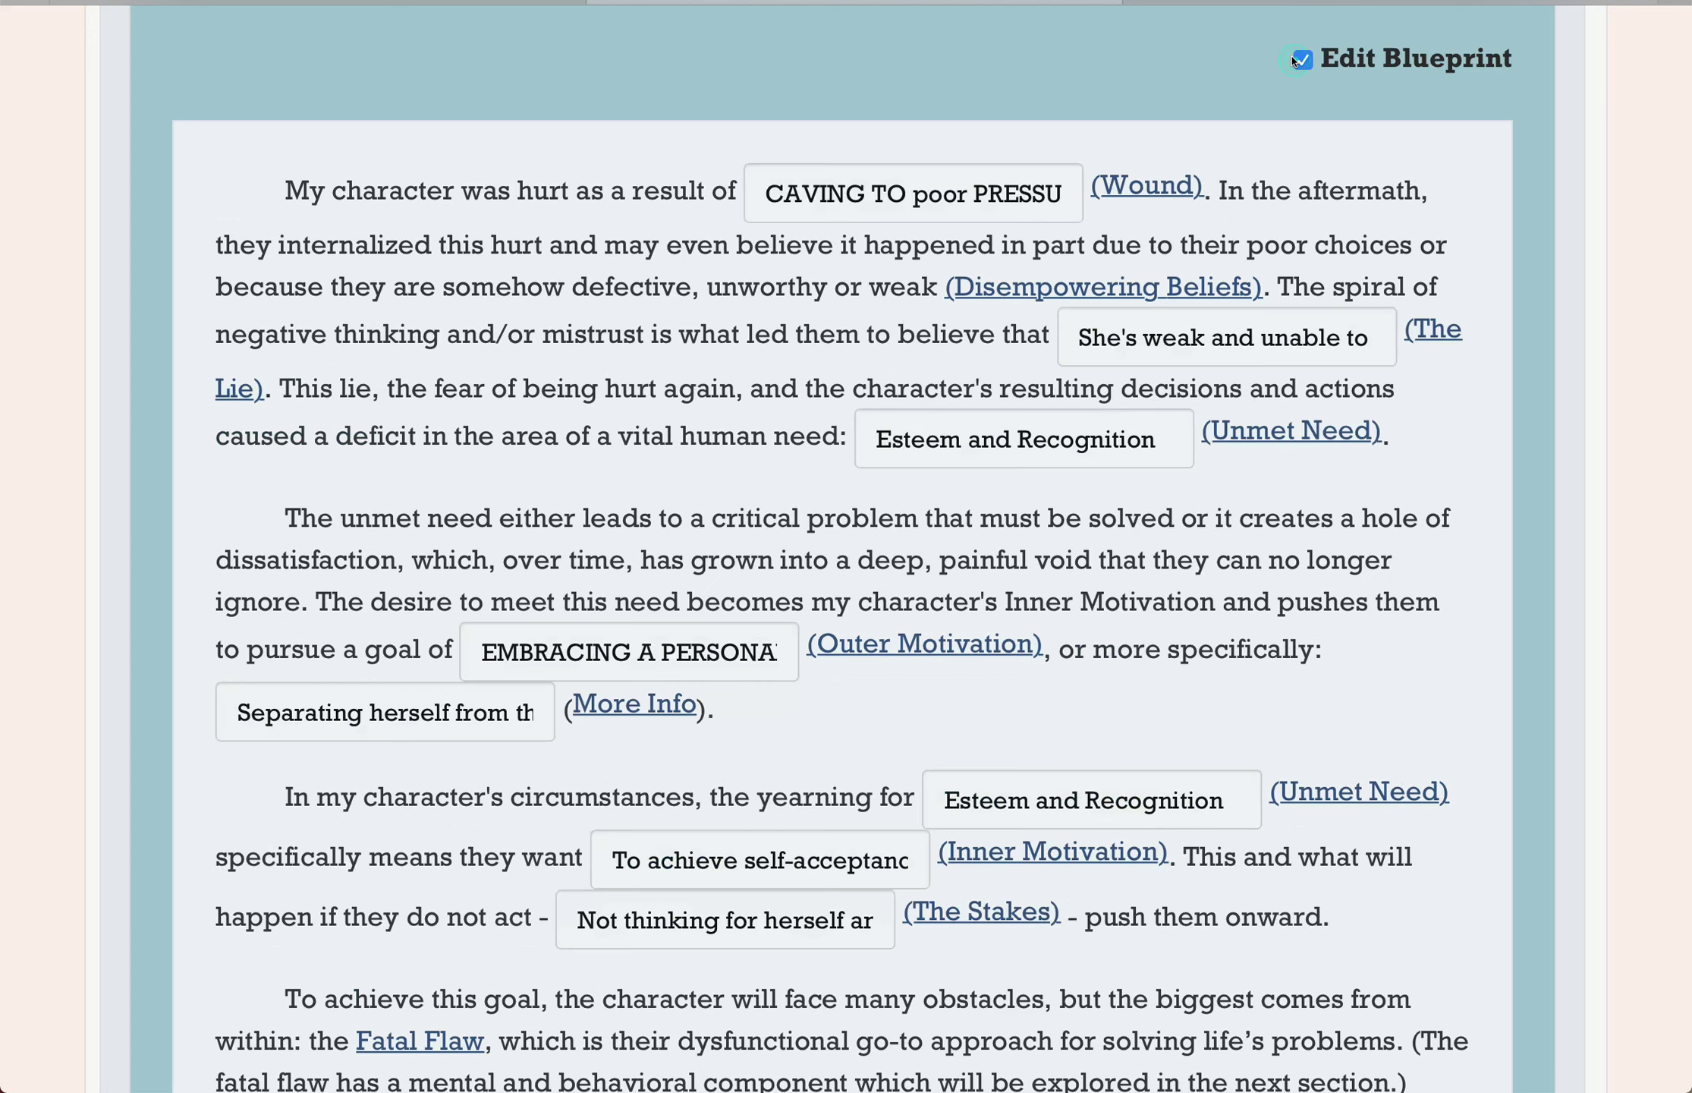
{"action": "double_click", "coordinate": [789, 193]}
{"action": "type", "text": "Caavin"}
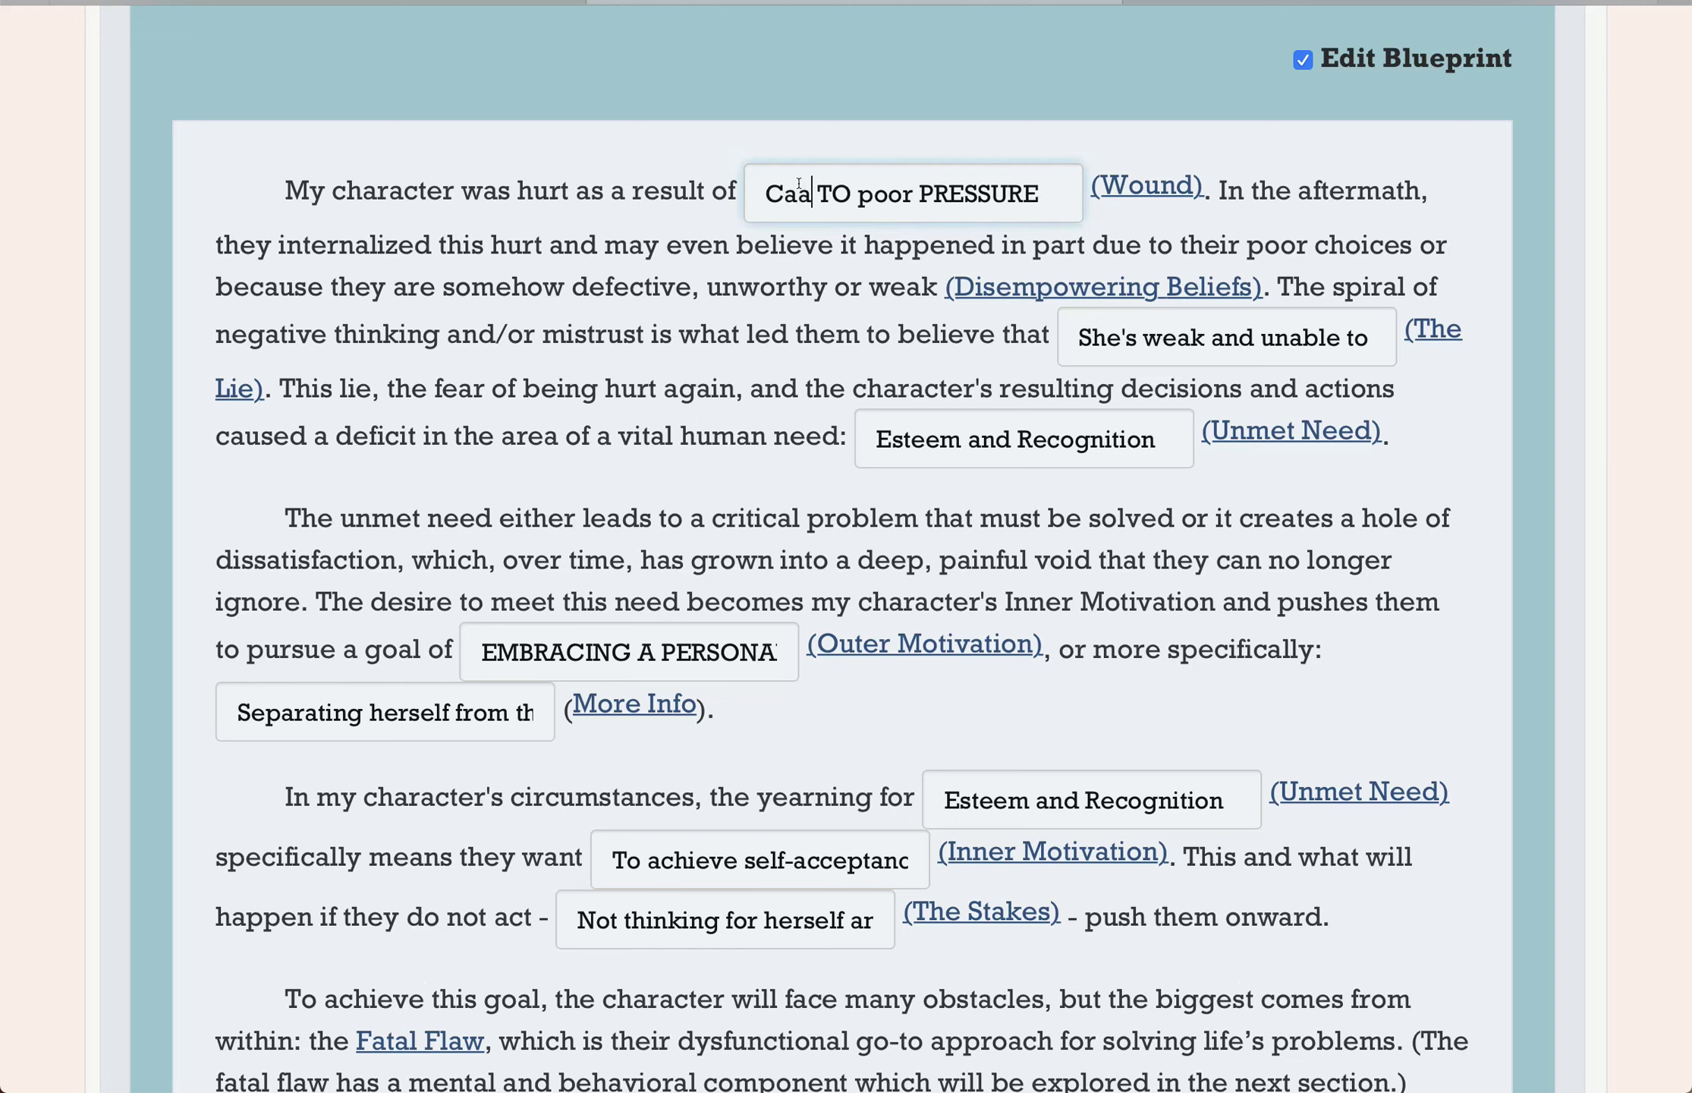
{"action": "key", "text": "BackSpace"}
{"action": "key", "text": "BackSpace"}
{"action": "key", "text": "BackSpace"}
{"action": "key", "text": "BackSpace"}
{"action": "type", "text": "ving to"}
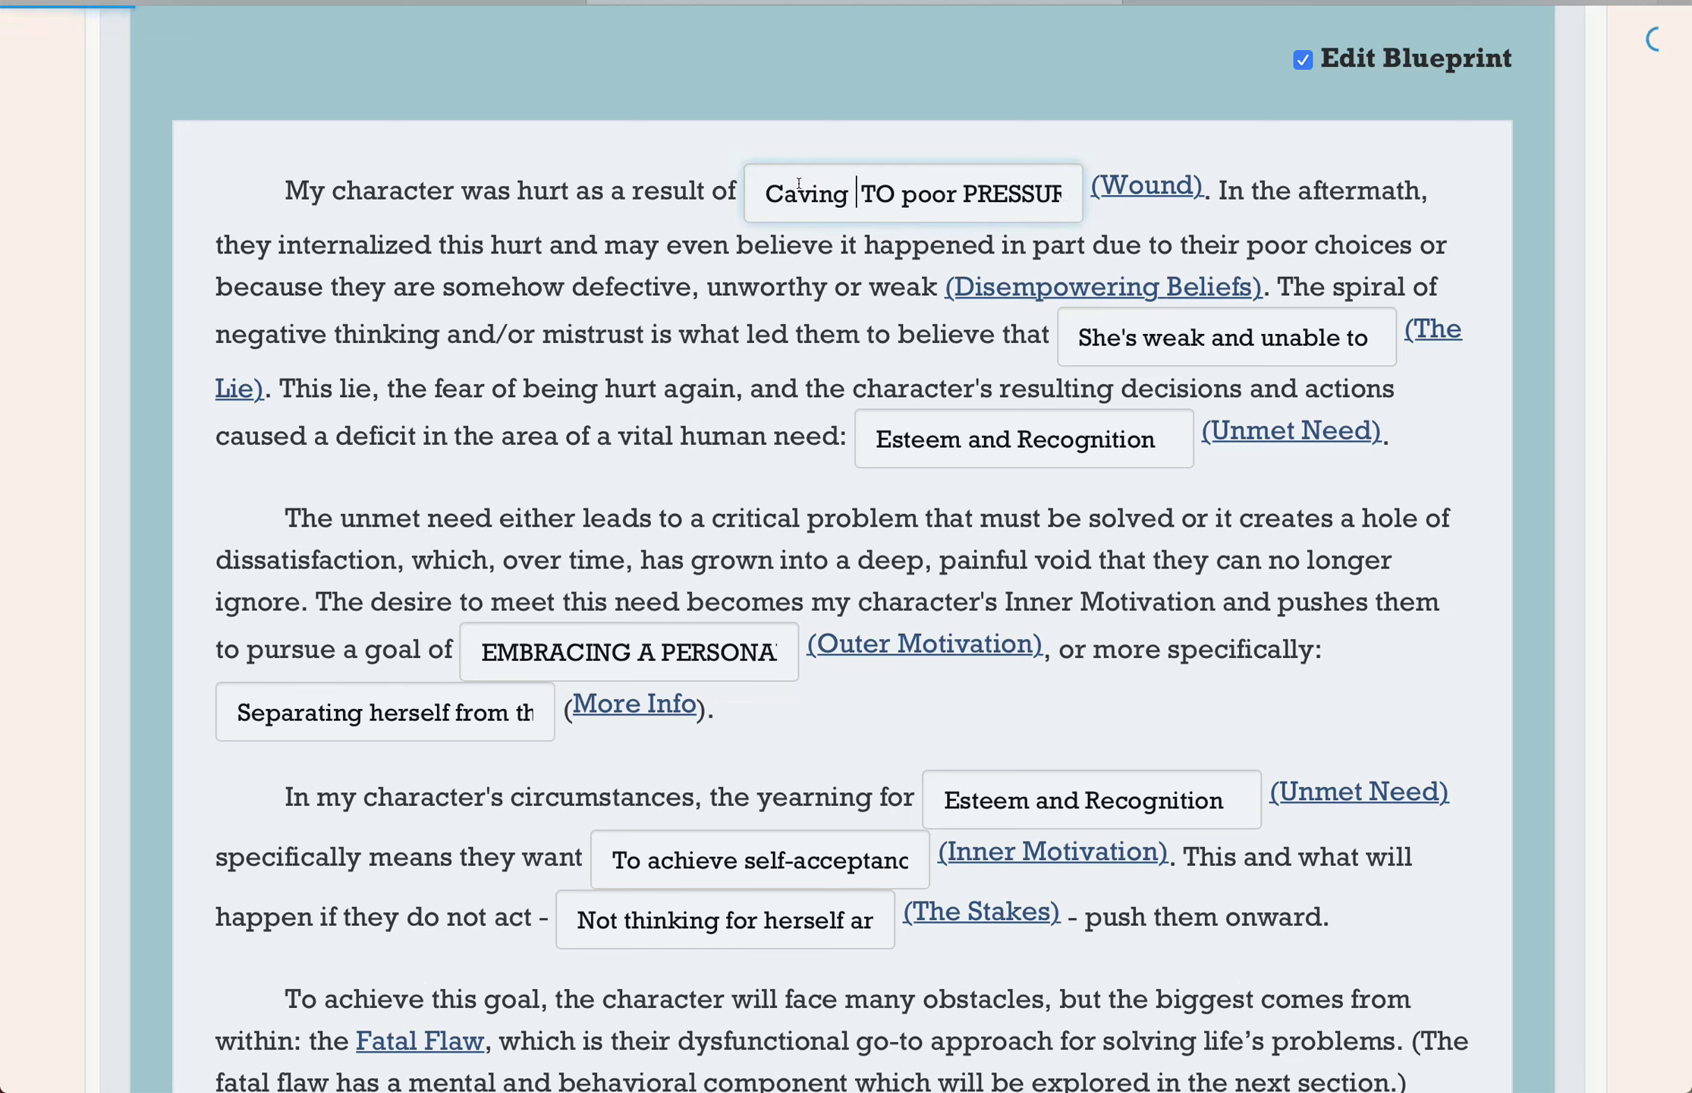
{"action": "key", "text": "Delete"}
{"action": "key", "text": "Delete"}
{"action": "key", "text": "Delete"}
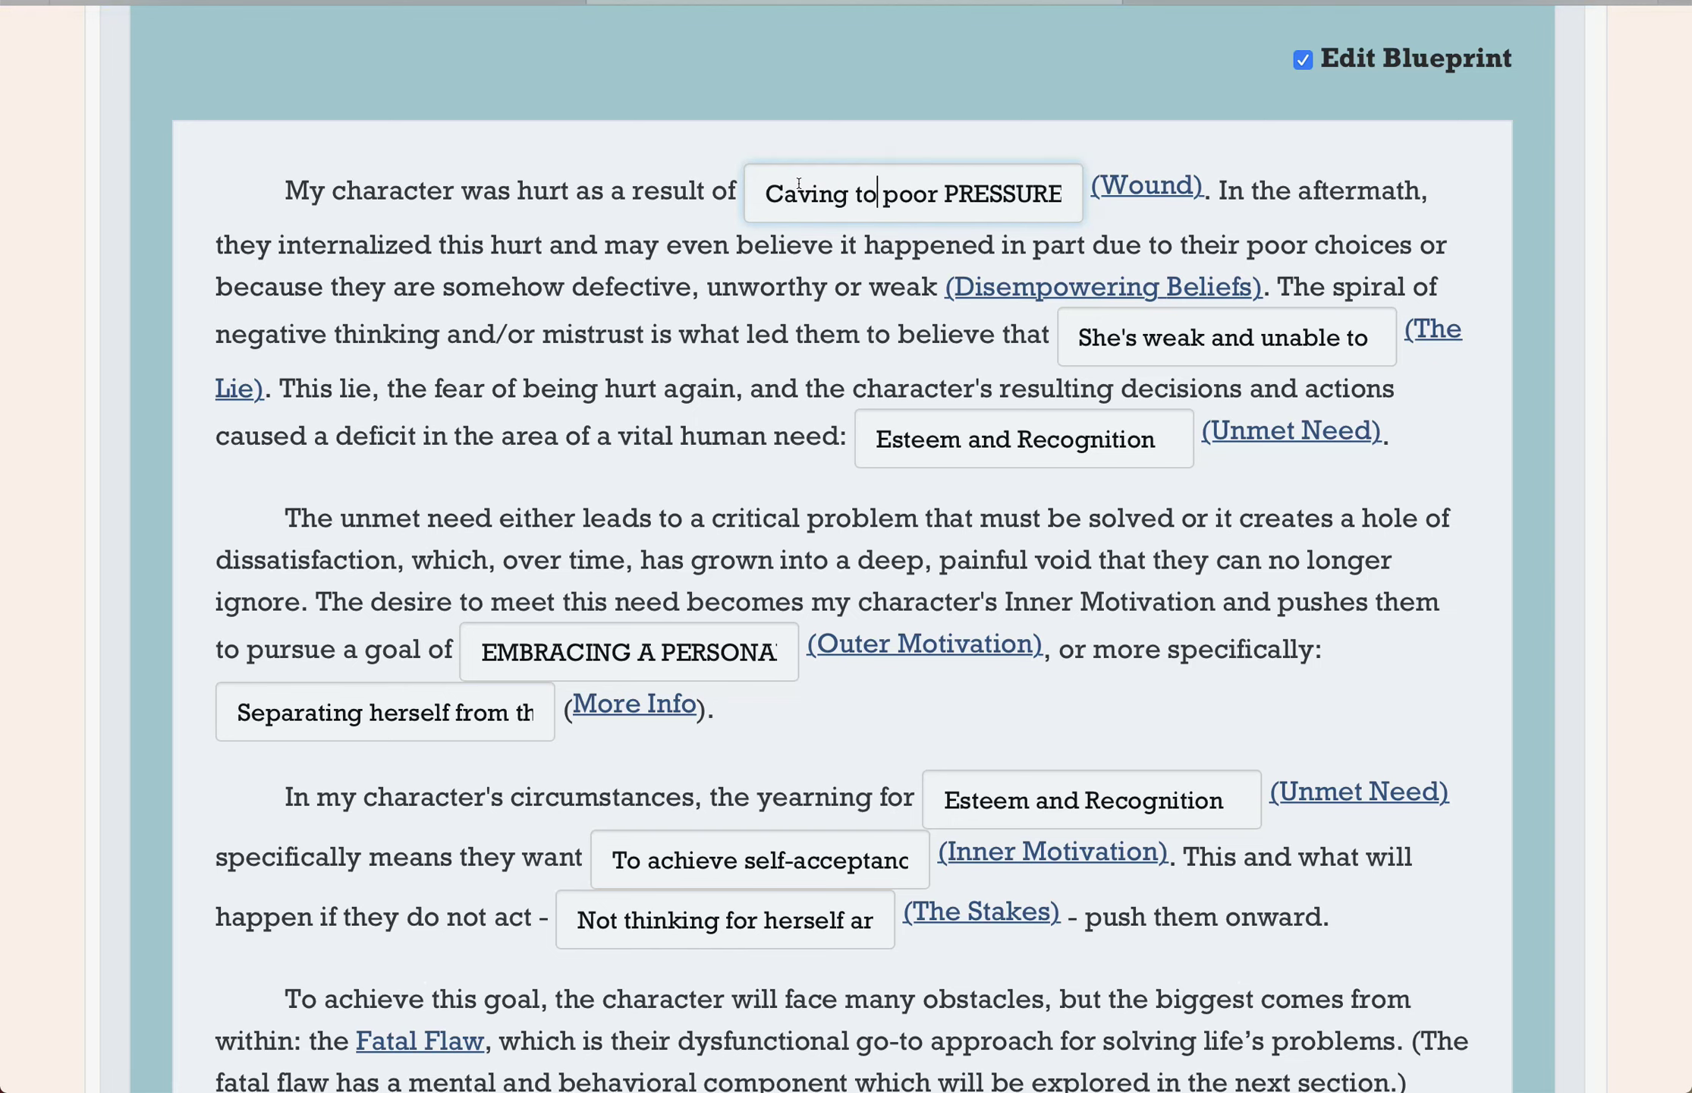
{"action": "double_click", "coordinate": [908, 197]}
{"action": "type", "text": "peer"}
{"action": "left_click", "coordinate": [1302, 60]}
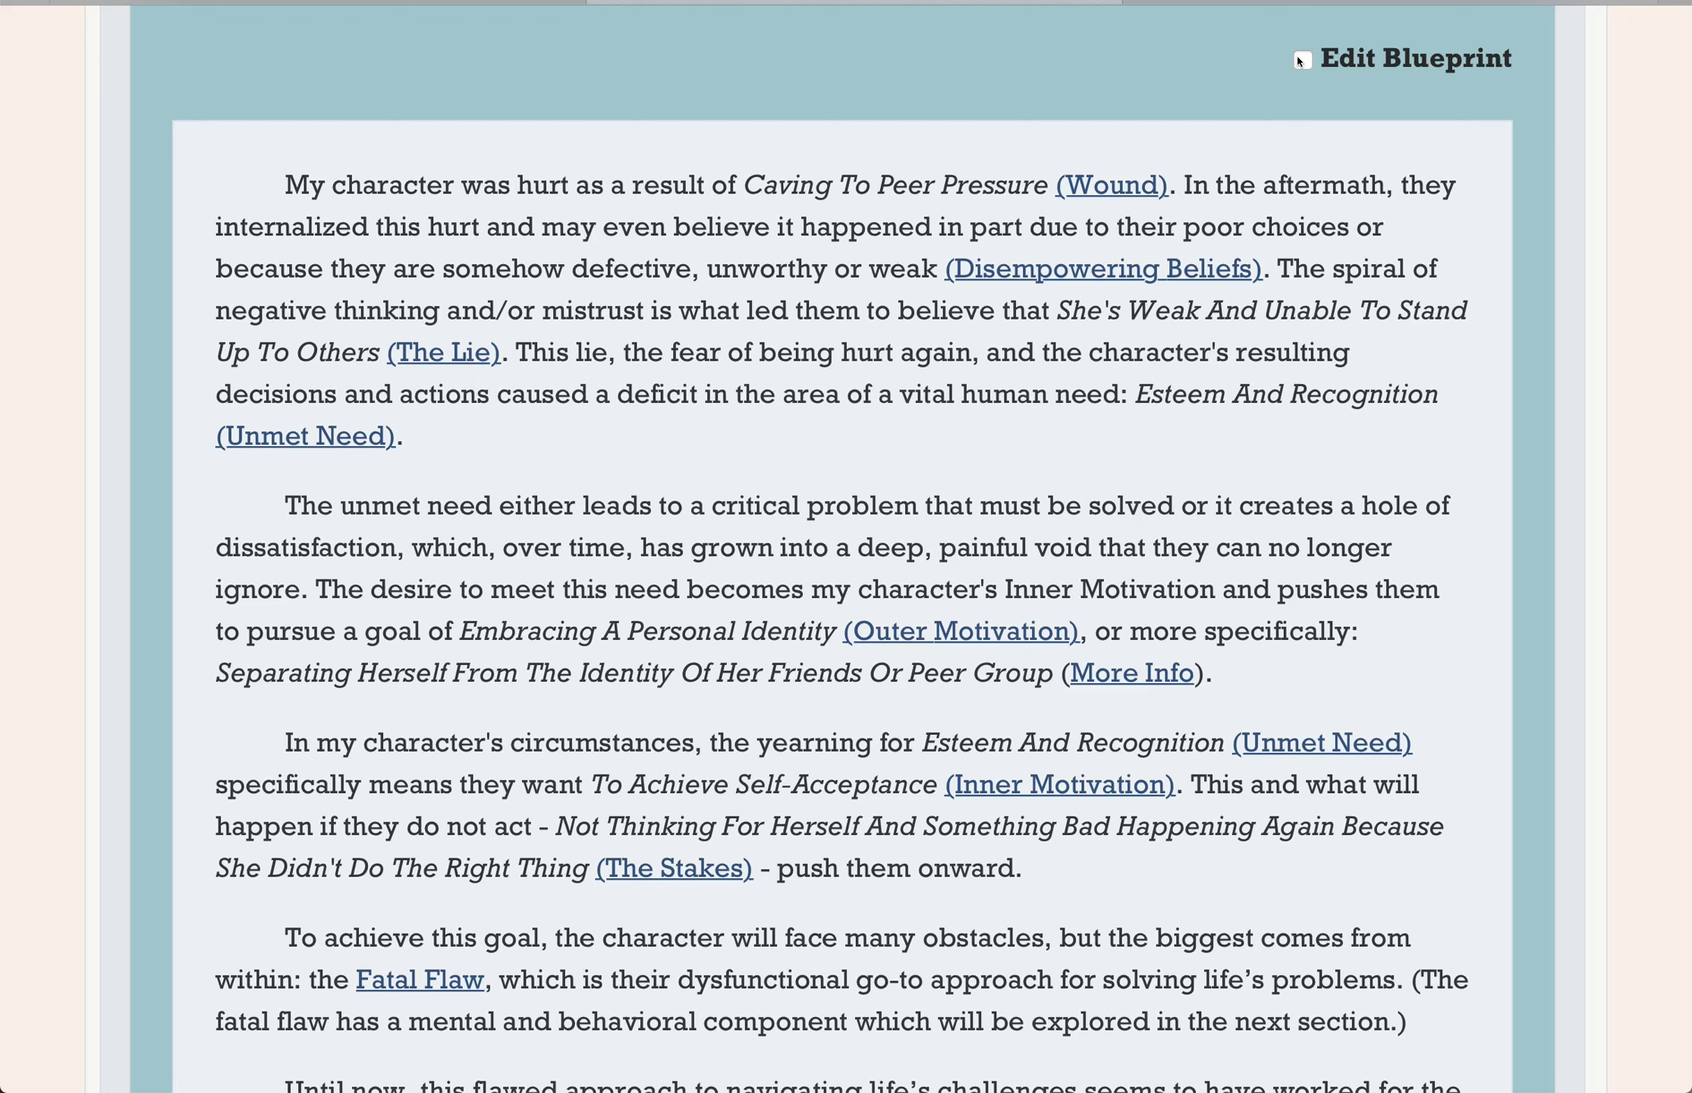
{"action": "scroll", "coordinate": [1247, 425], "scroll_direction": "down", "scroll_amount": 7}
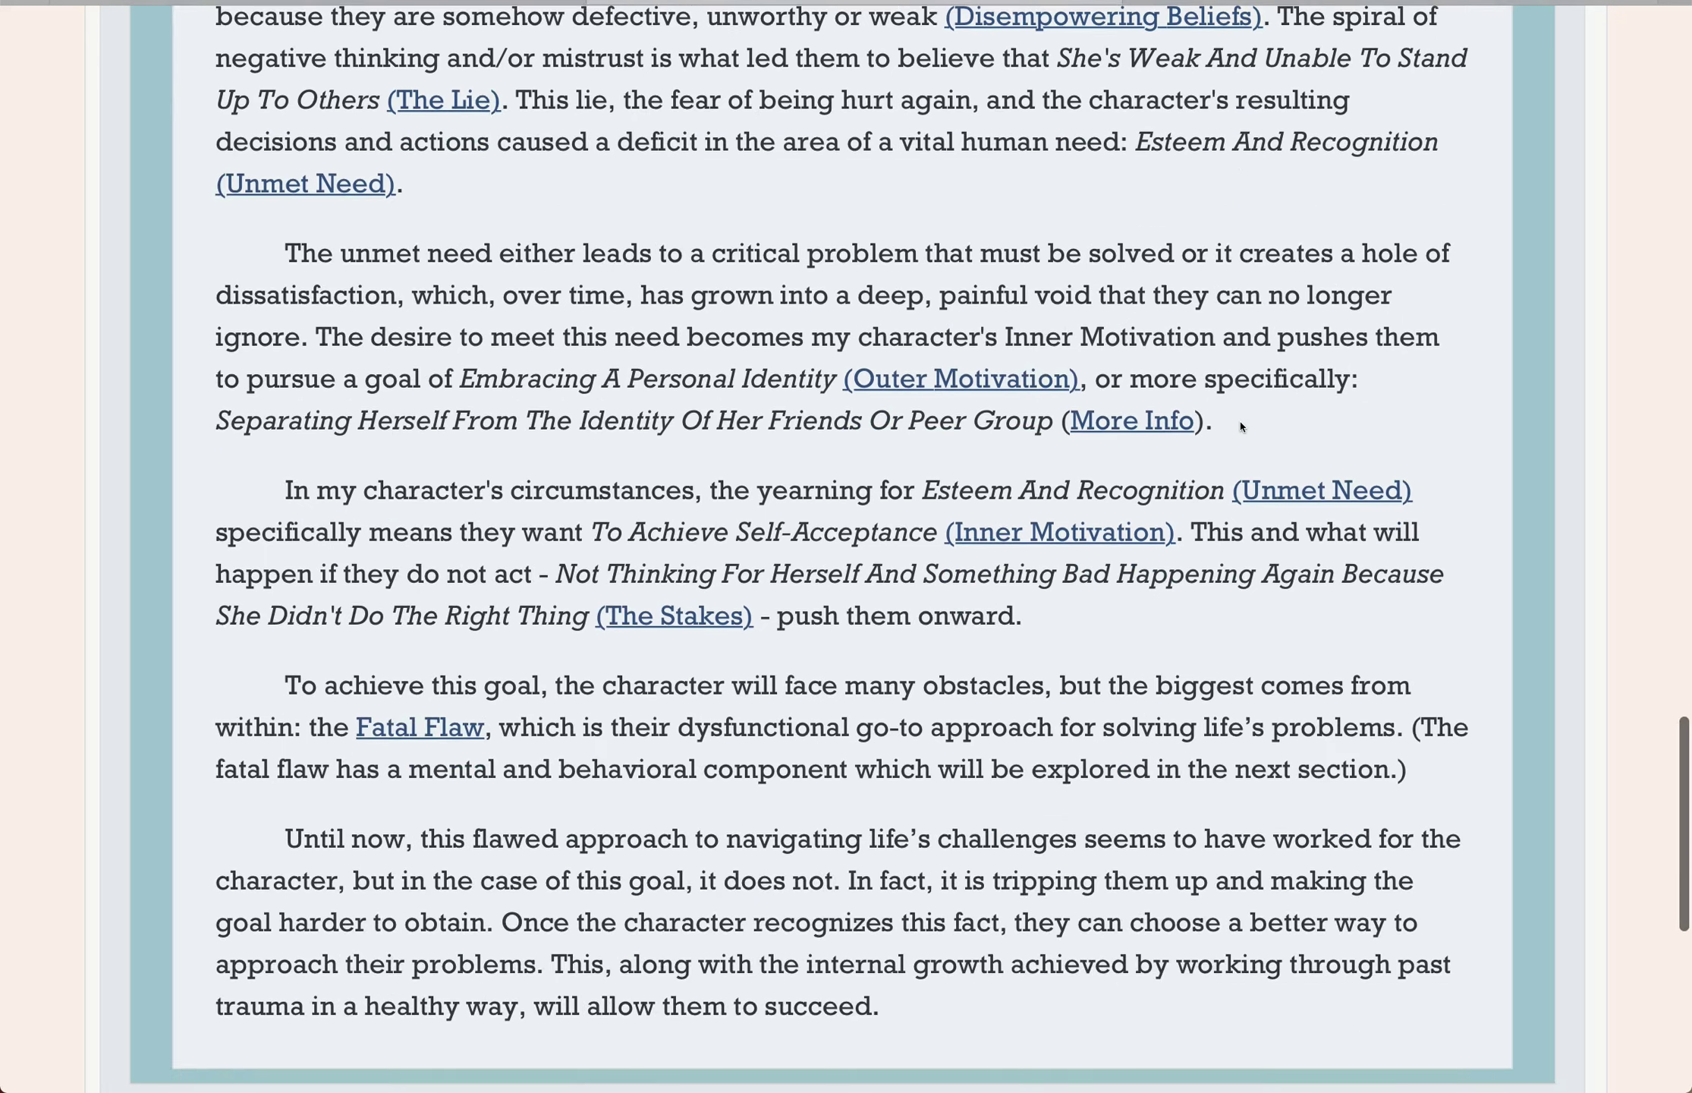
{"action": "scroll", "coordinate": [1243, 427], "scroll_direction": "down", "scroll_amount": 2}
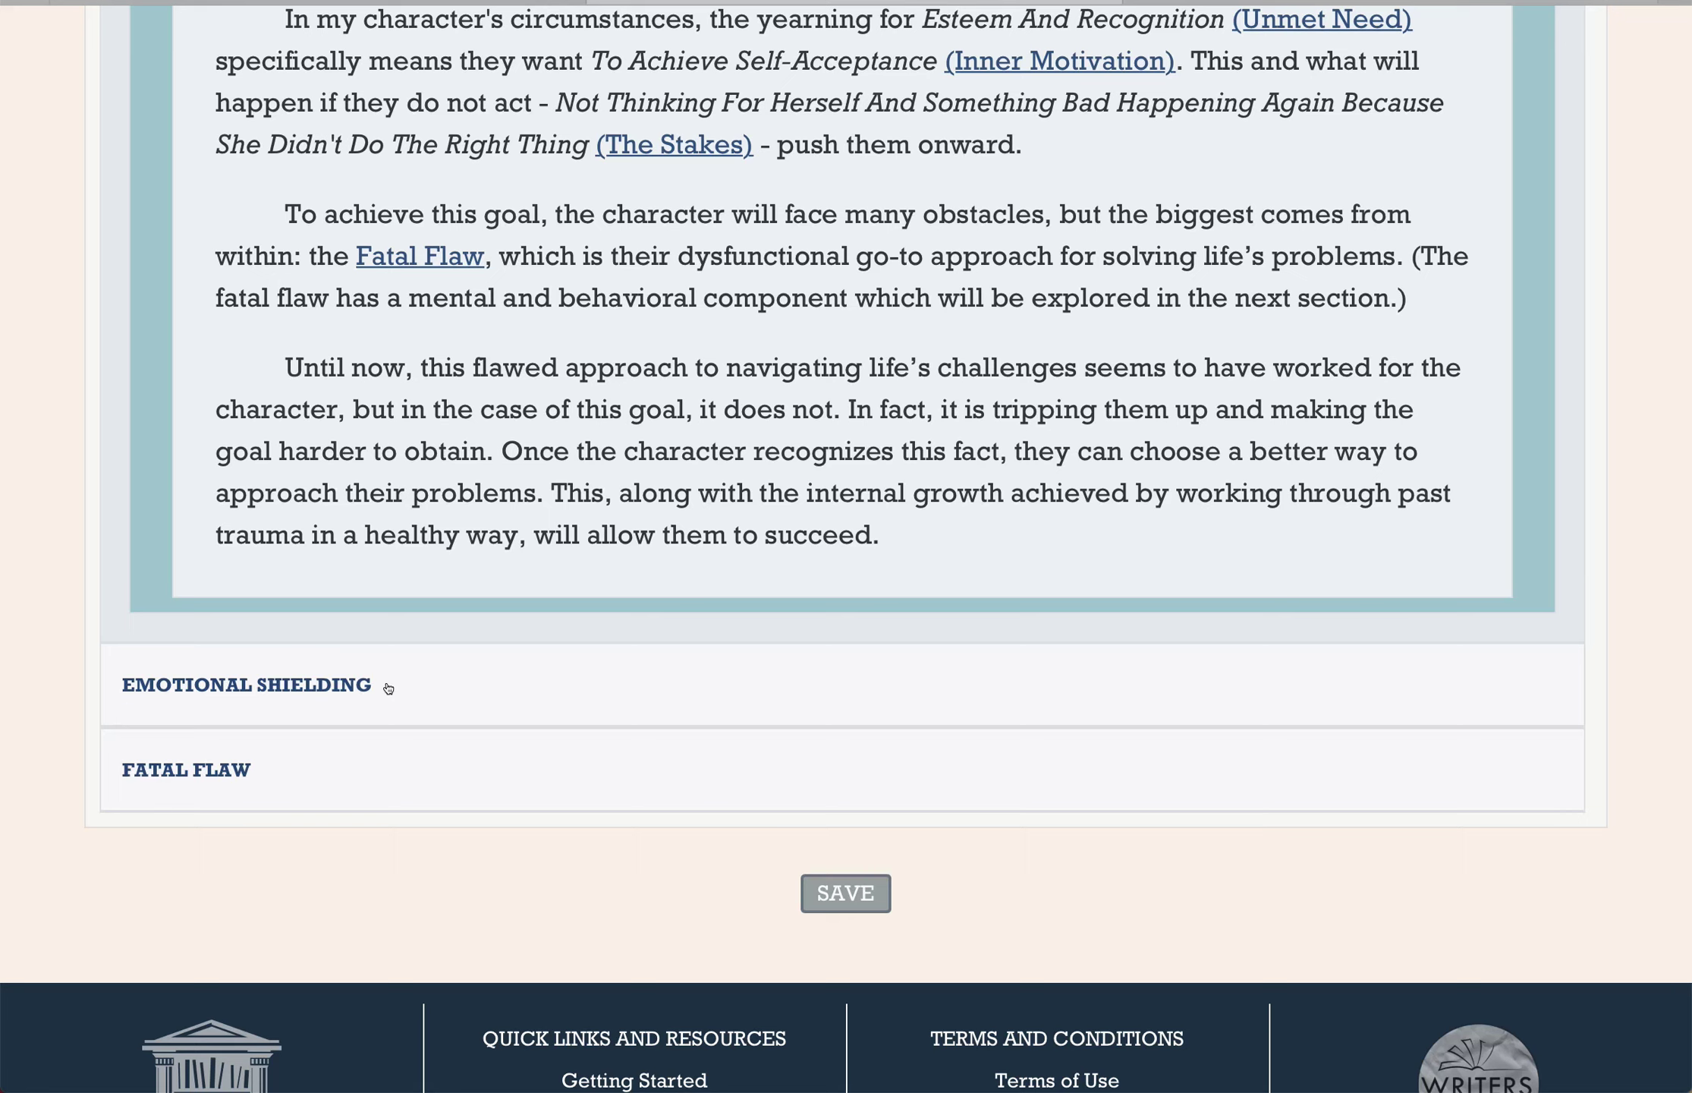
- Expand Emotional Shielding and review Jetta's Withdrawn flaw behaviors, like avoiding old friends
{"action": "left_click", "coordinate": [313, 684]}
{"action": "scroll", "coordinate": [318, 686], "scroll_direction": "up", "scroll_amount": 6}
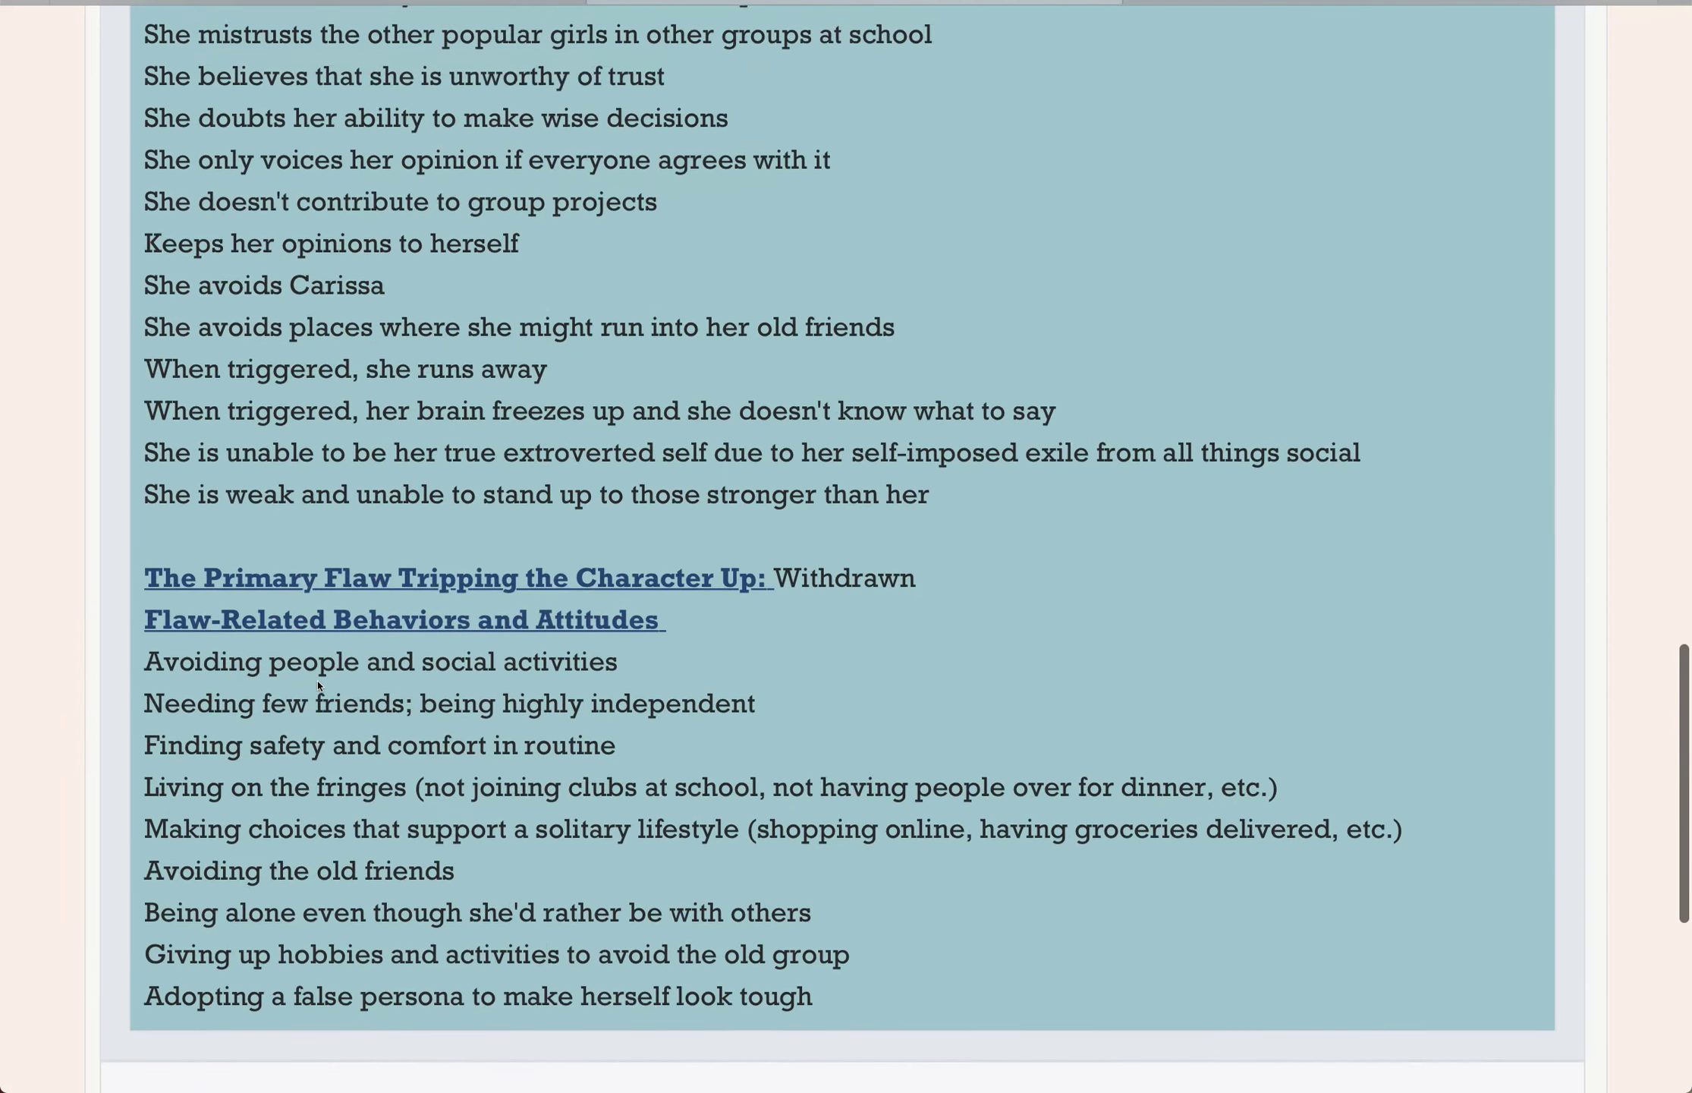
{"action": "scroll", "coordinate": [318, 685], "scroll_direction": "up", "scroll_amount": 6}
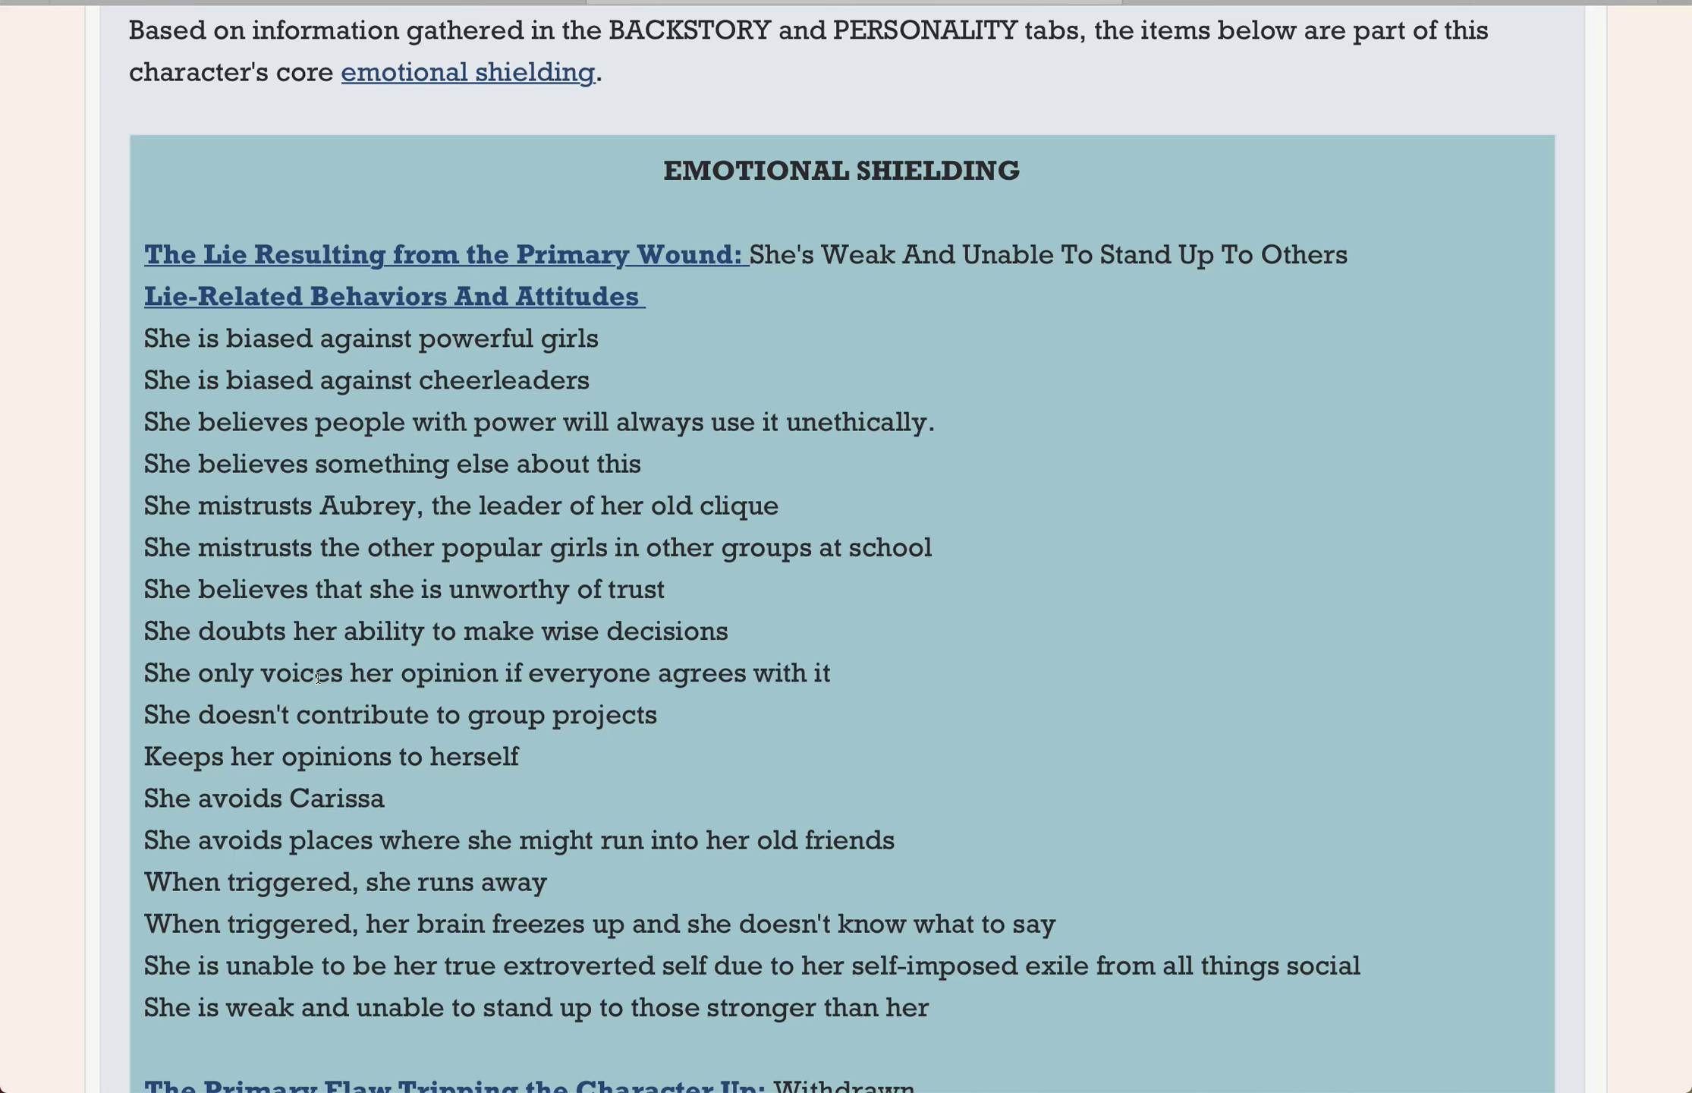
{"action": "scroll", "coordinate": [318, 677], "scroll_direction": "down", "scroll_amount": 3}
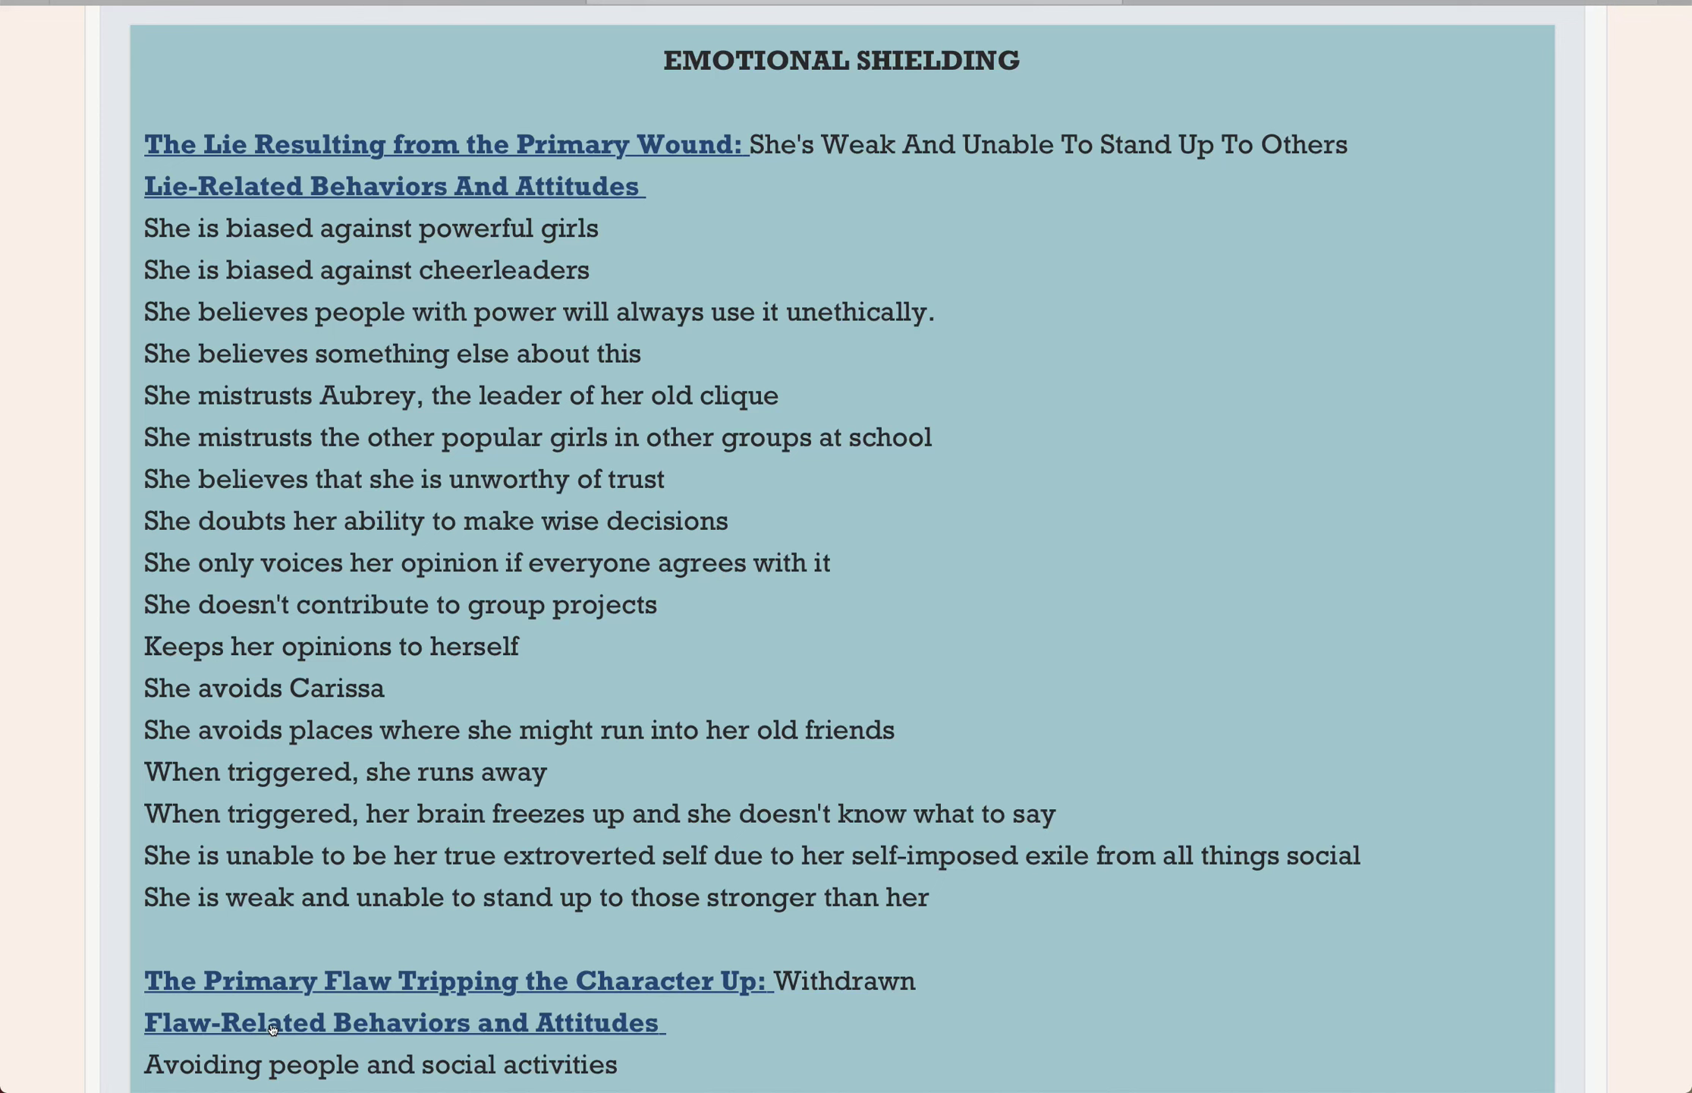
{"action": "scroll", "coordinate": [273, 1029], "scroll_direction": "down", "scroll_amount": 1}
{"action": "scroll", "coordinate": [273, 1029], "scroll_direction": "down", "scroll_amount": 3}
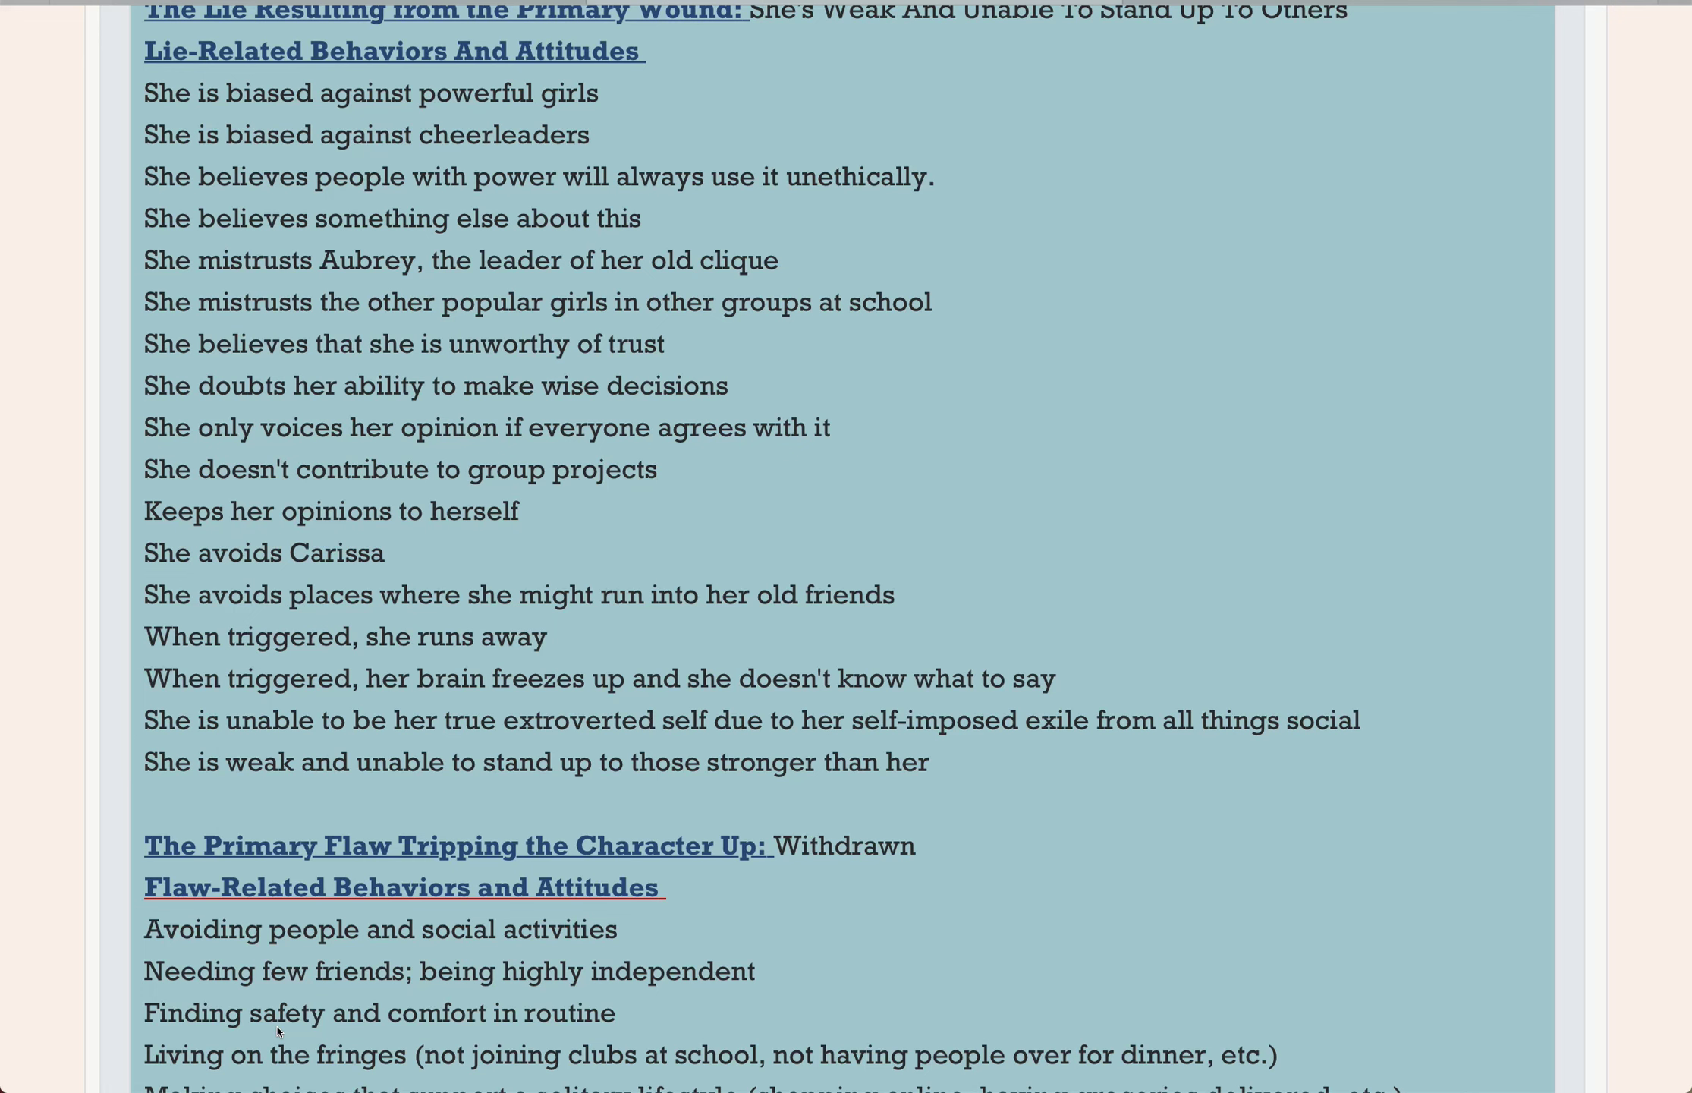
{"action": "scroll", "coordinate": [278, 1033], "scroll_direction": "down", "scroll_amount": 10}
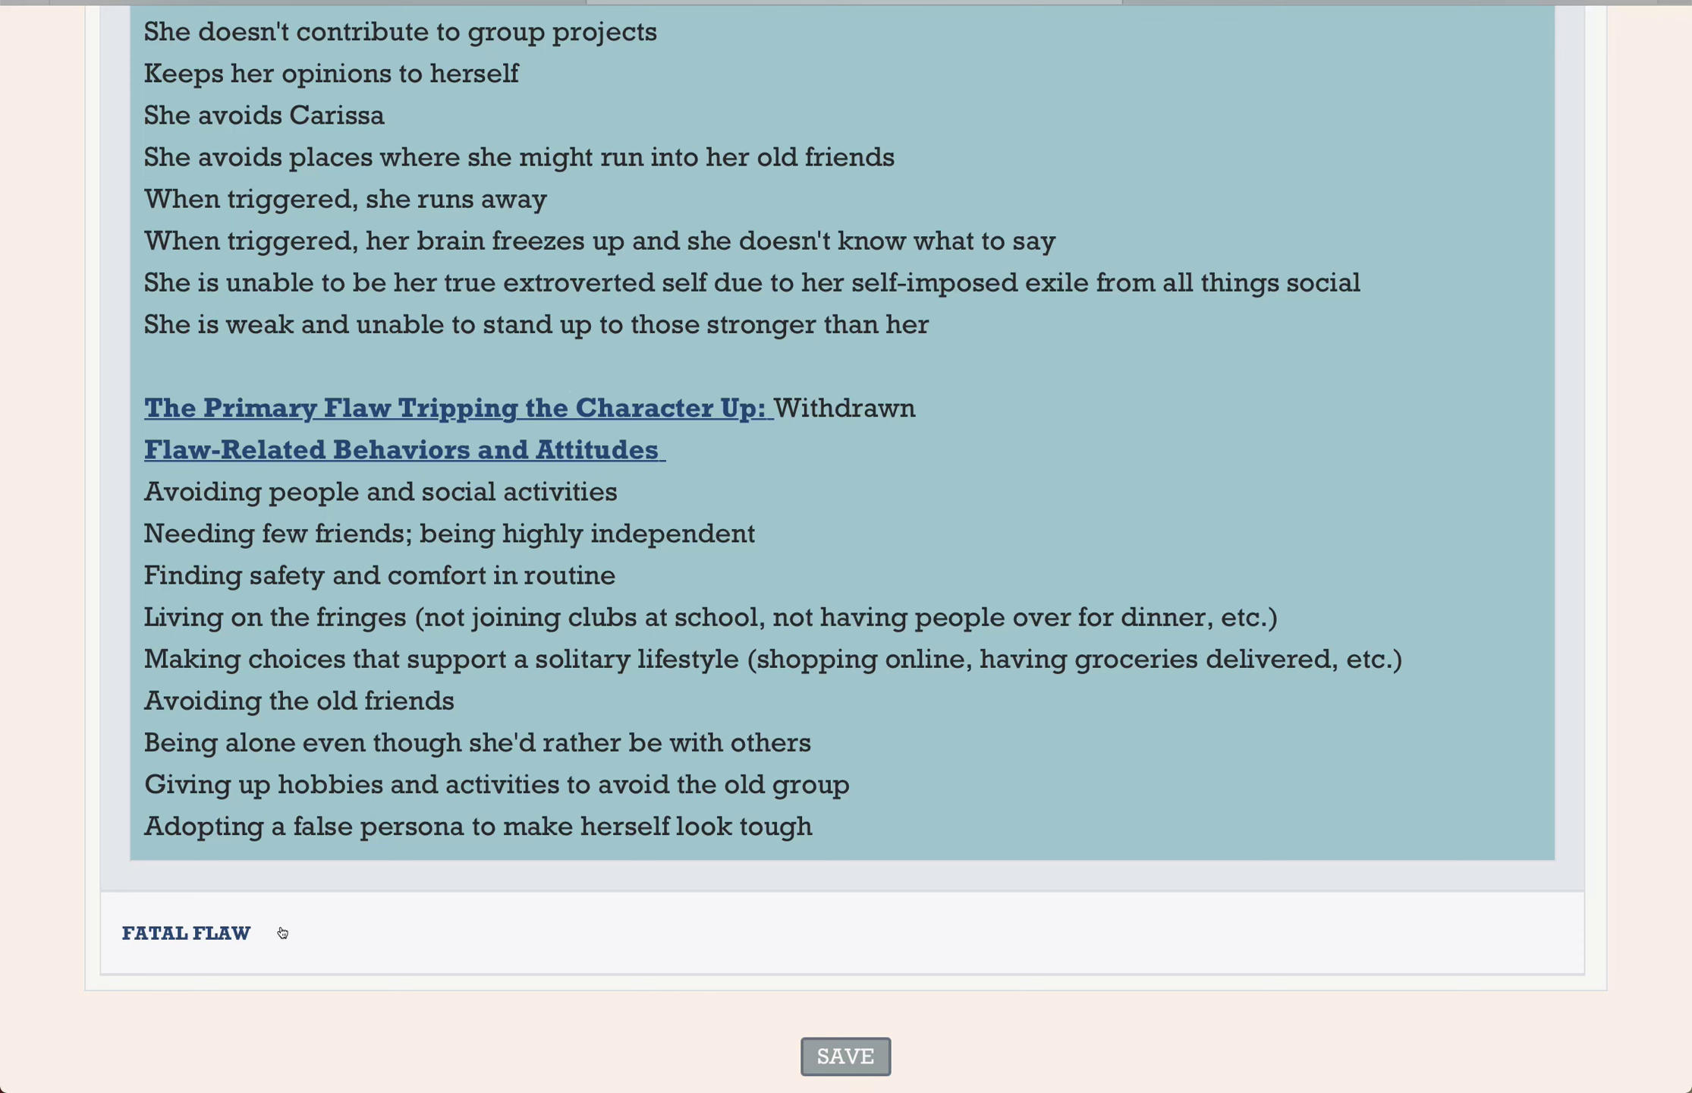
- Expand Fatal Flaw to review the weak-and-unable cognitive and false-persona behavioral picks
{"action": "left_click", "coordinate": [231, 935]}
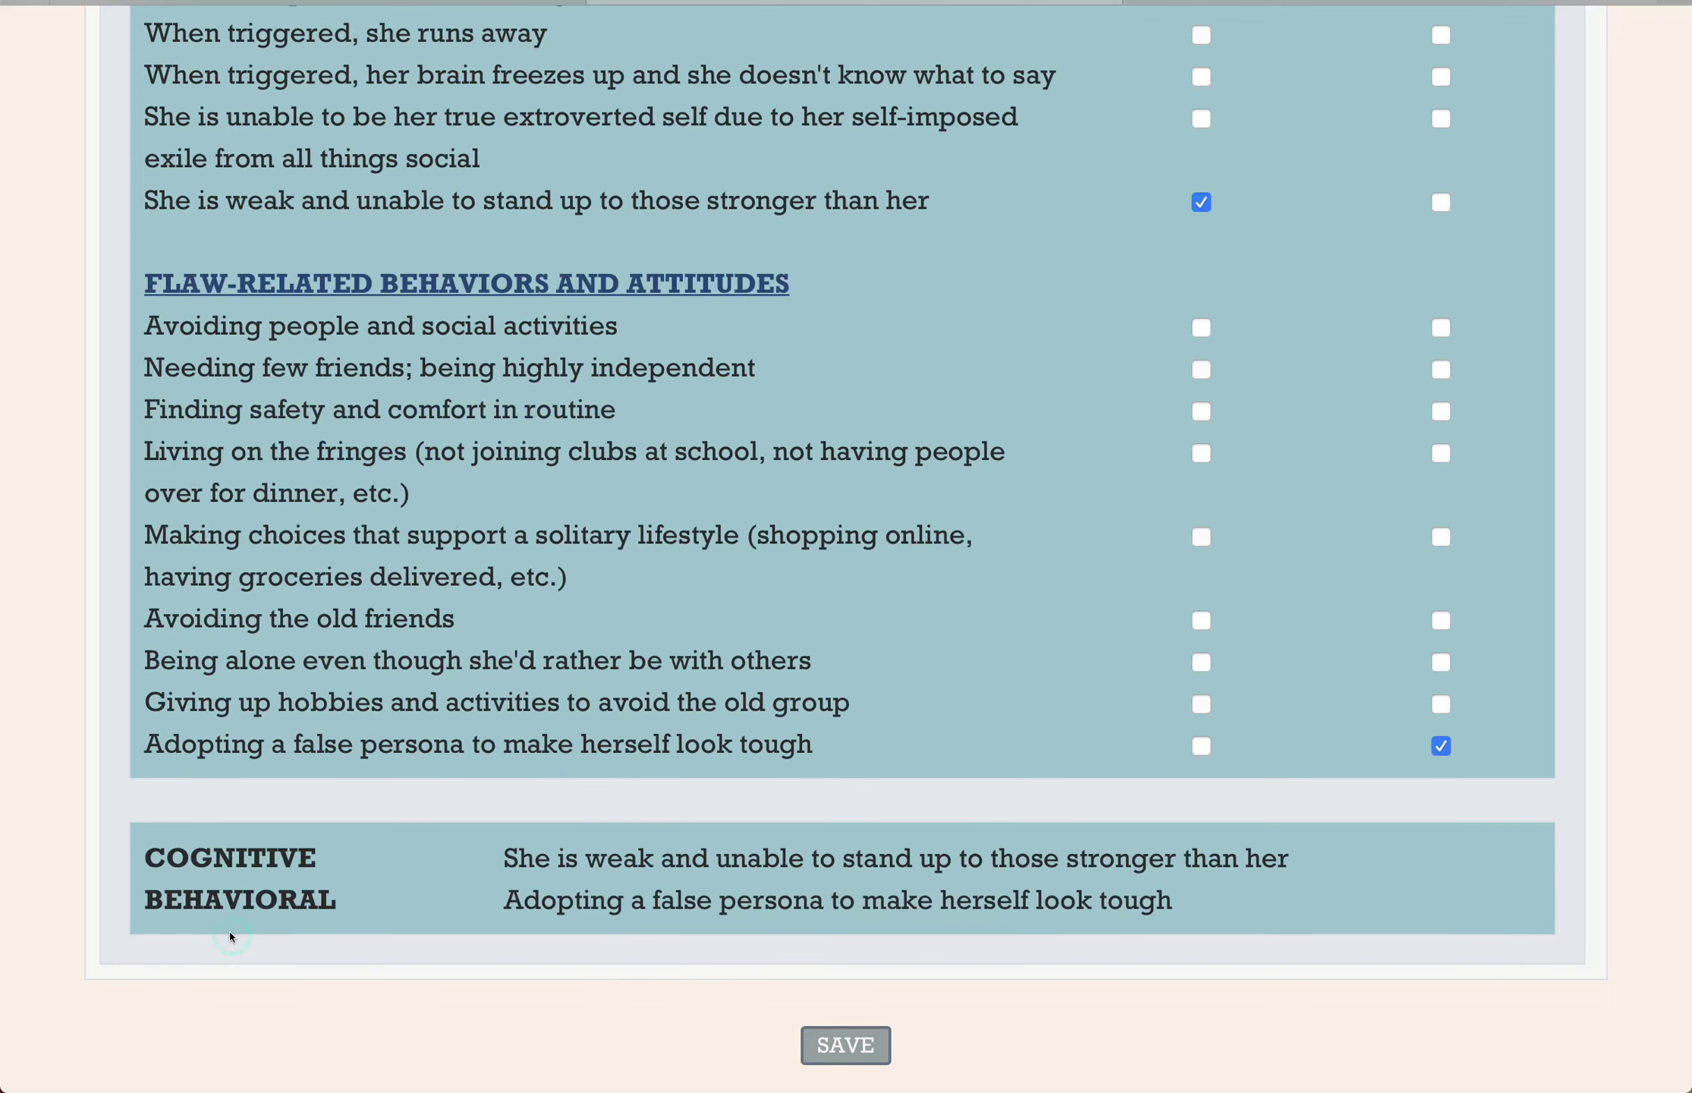
{"action": "scroll", "coordinate": [231, 936], "scroll_direction": "up", "scroll_amount": 5}
{"action": "scroll", "coordinate": [232, 936], "scroll_direction": "up", "scroll_amount": 3}
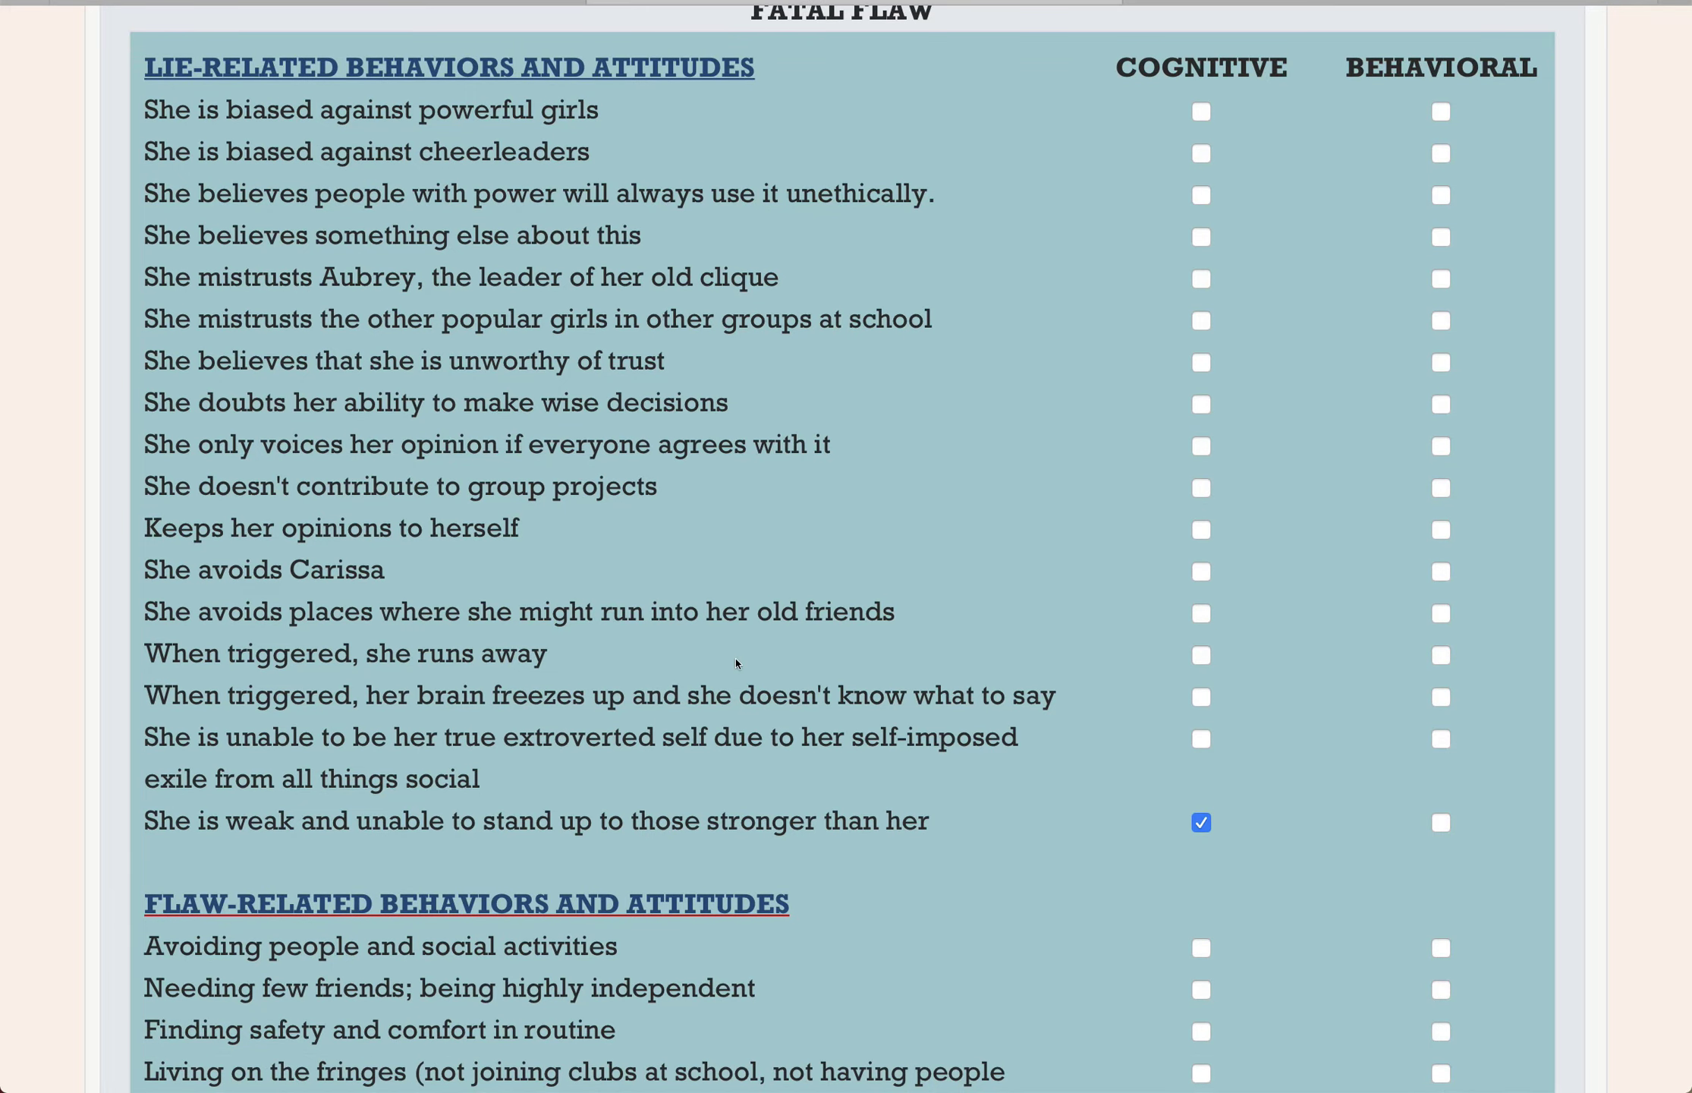
{"action": "scroll", "coordinate": [1201, 827], "scroll_direction": "down", "scroll_amount": 7}
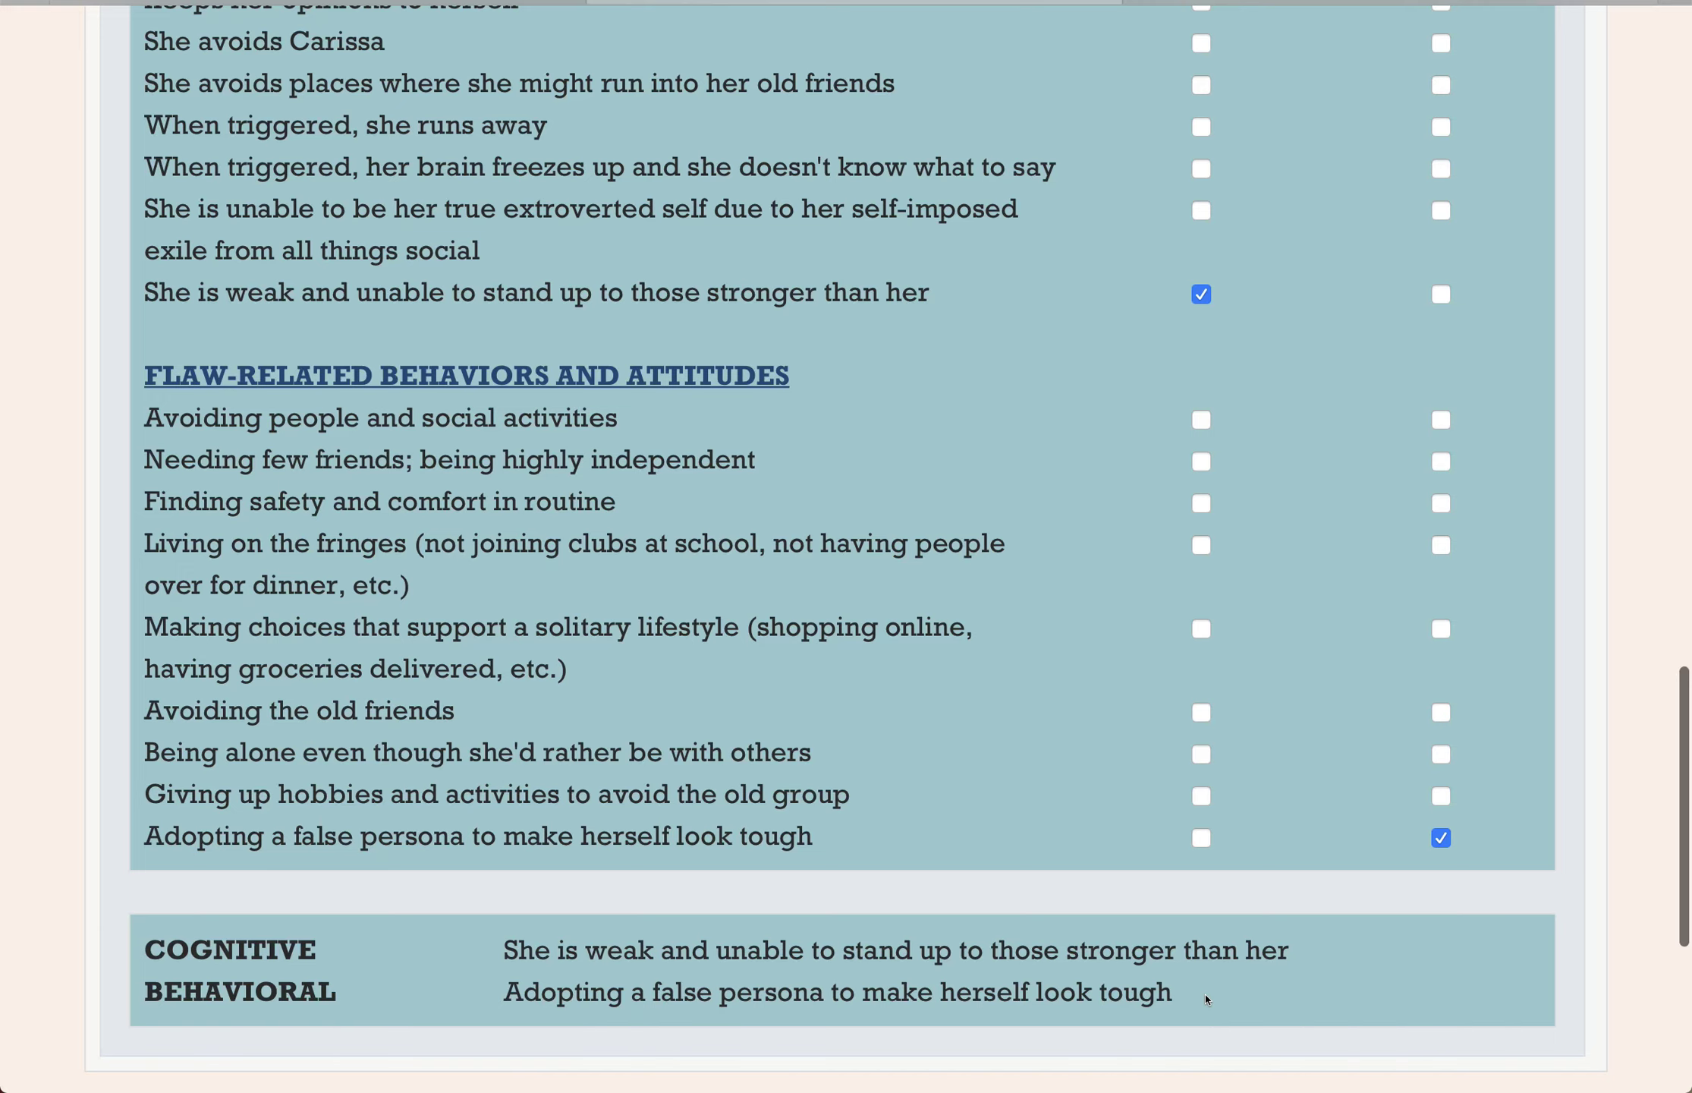
{"action": "scroll", "coordinate": [1206, 1001], "scroll_direction": "up", "scroll_amount": 20}
{"action": "scroll", "coordinate": [1207, 1001], "scroll_direction": "up", "scroll_amount": 8}
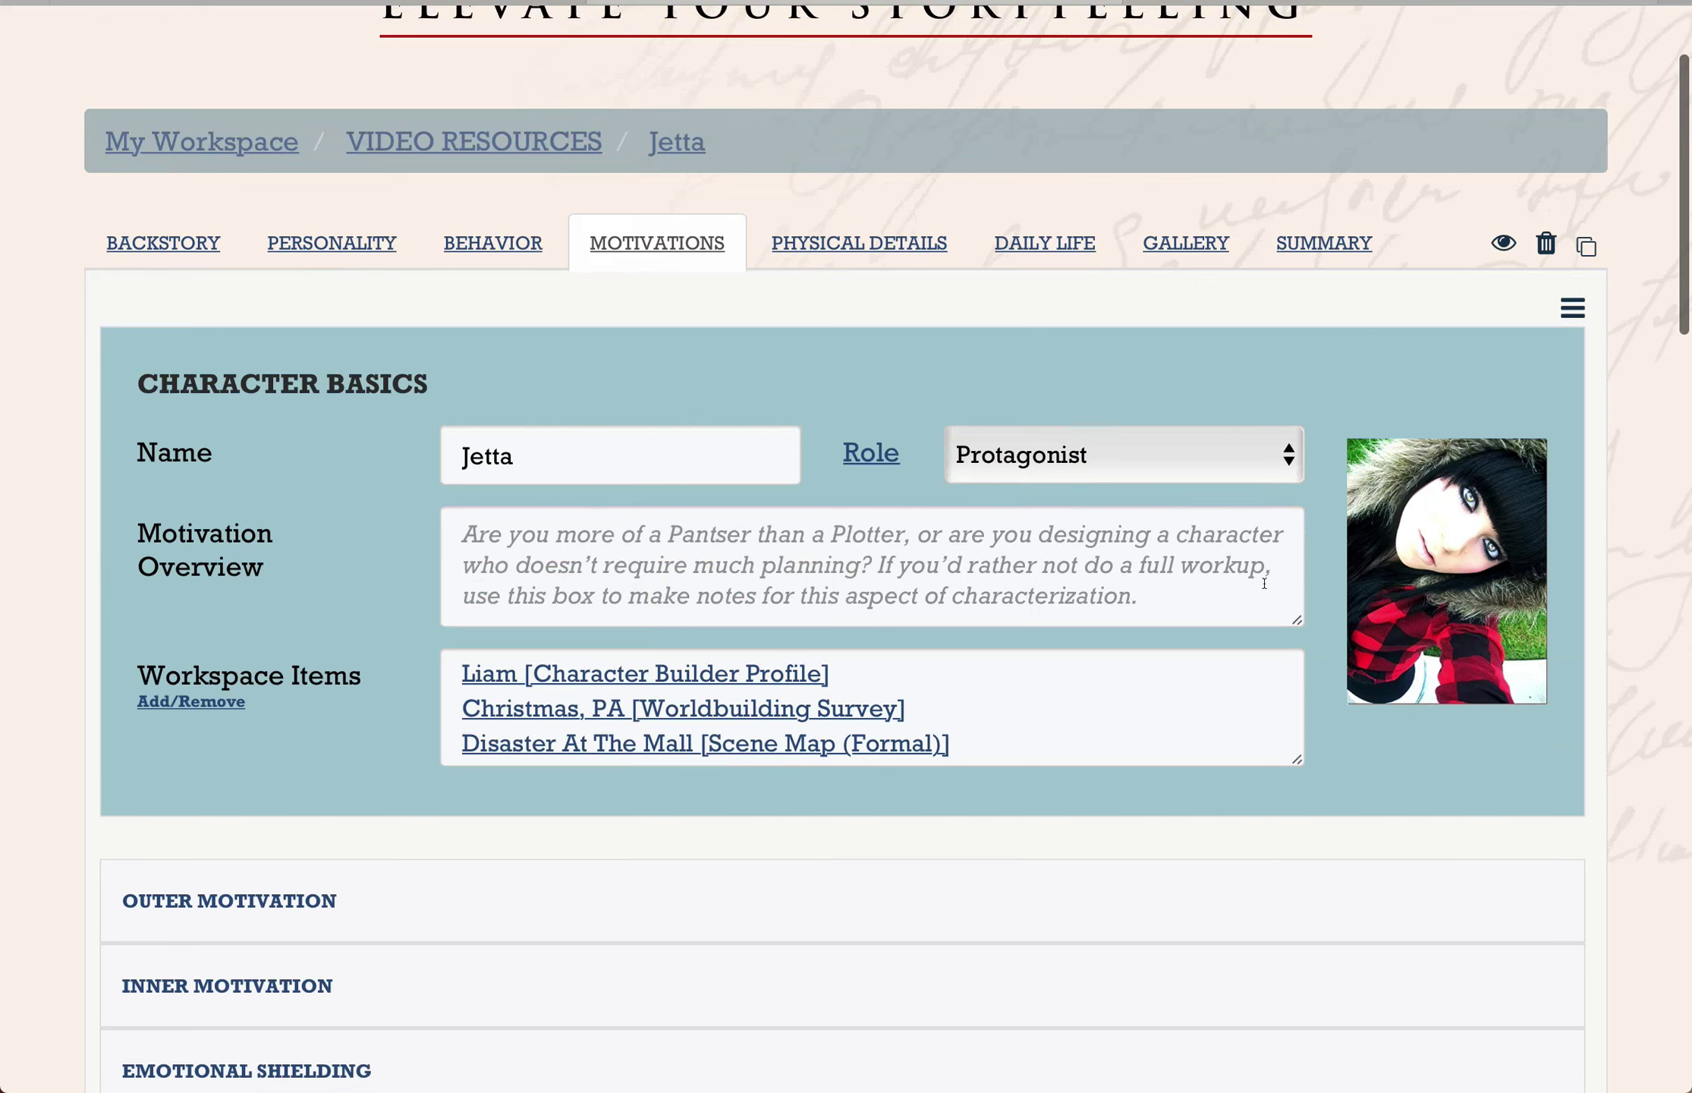
- In the Summary tab, select all items and generate Jetta's PDF character sheet
{"action": "left_click", "coordinate": [1312, 241]}
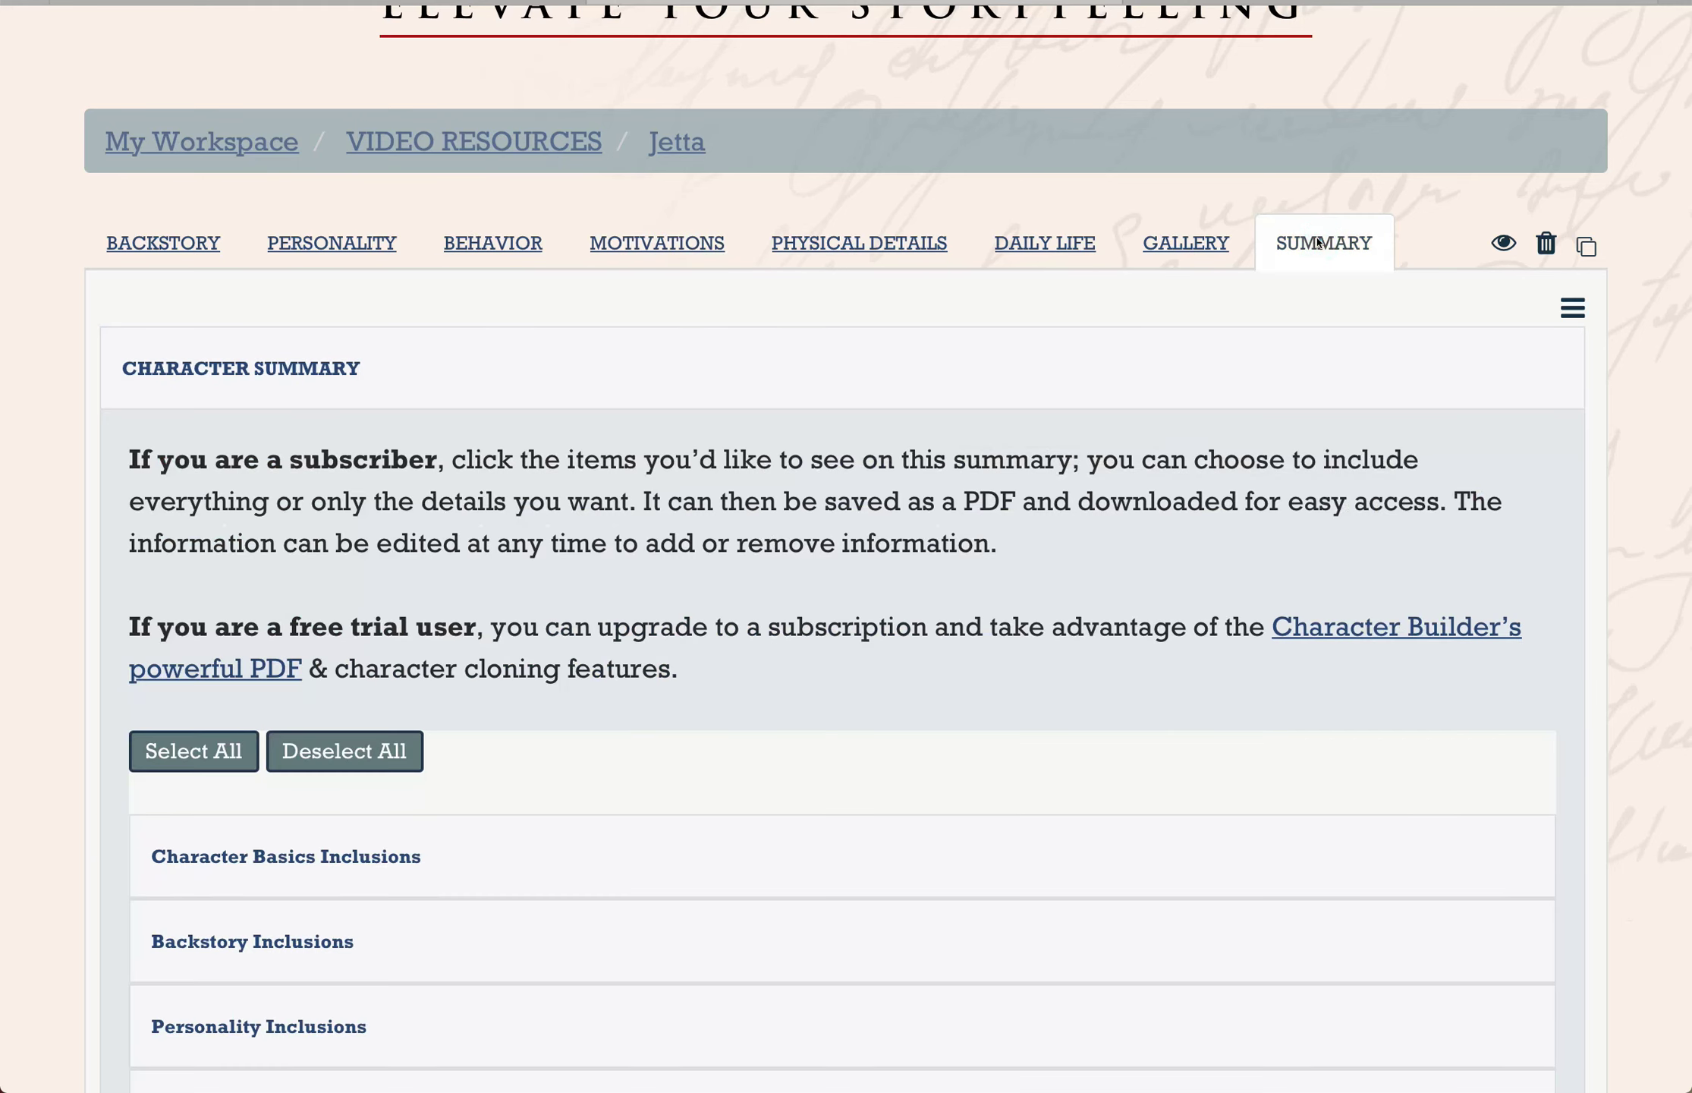
{"action": "left_click", "coordinate": [193, 750]}
{"action": "scroll", "coordinate": [596, 858], "scroll_direction": "down", "scroll_amount": 8}
{"action": "left_click", "coordinate": [766, 907]}
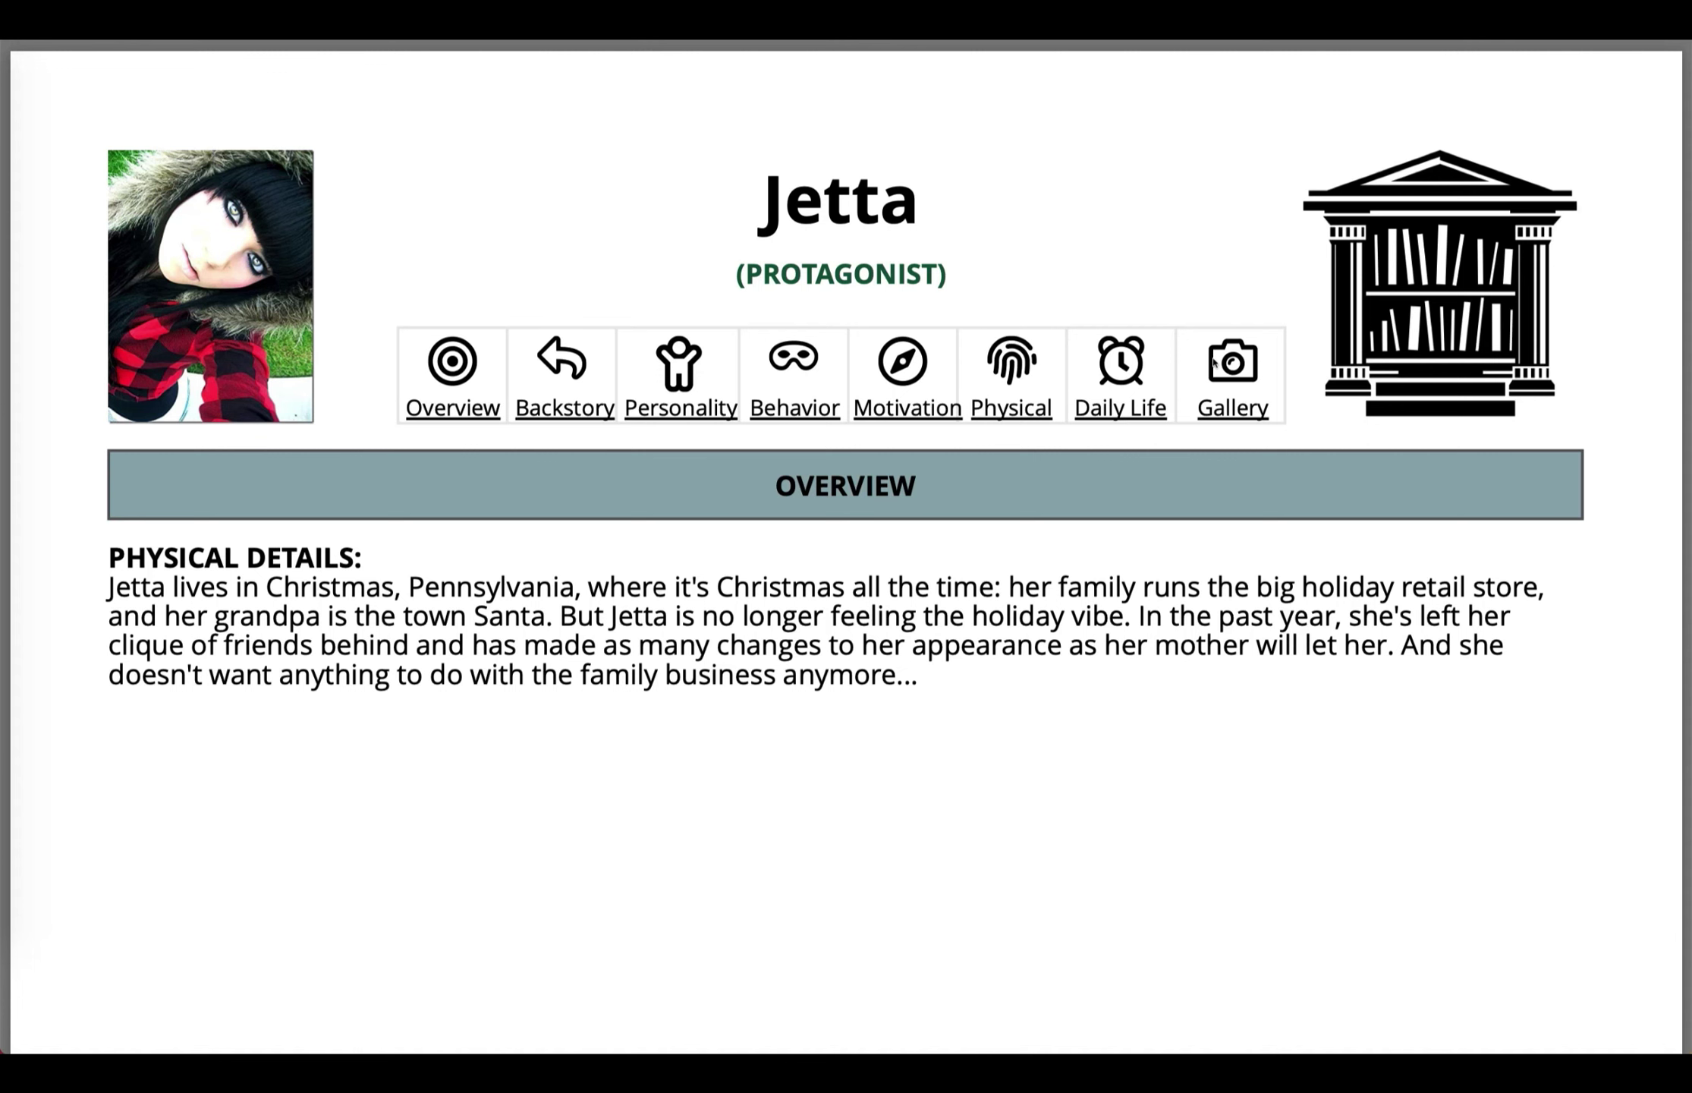
- Browse the PDF's Backstory, Personality and Motivation sections down to the Change Arc Blueprint
{"action": "left_click", "coordinate": [571, 414]}
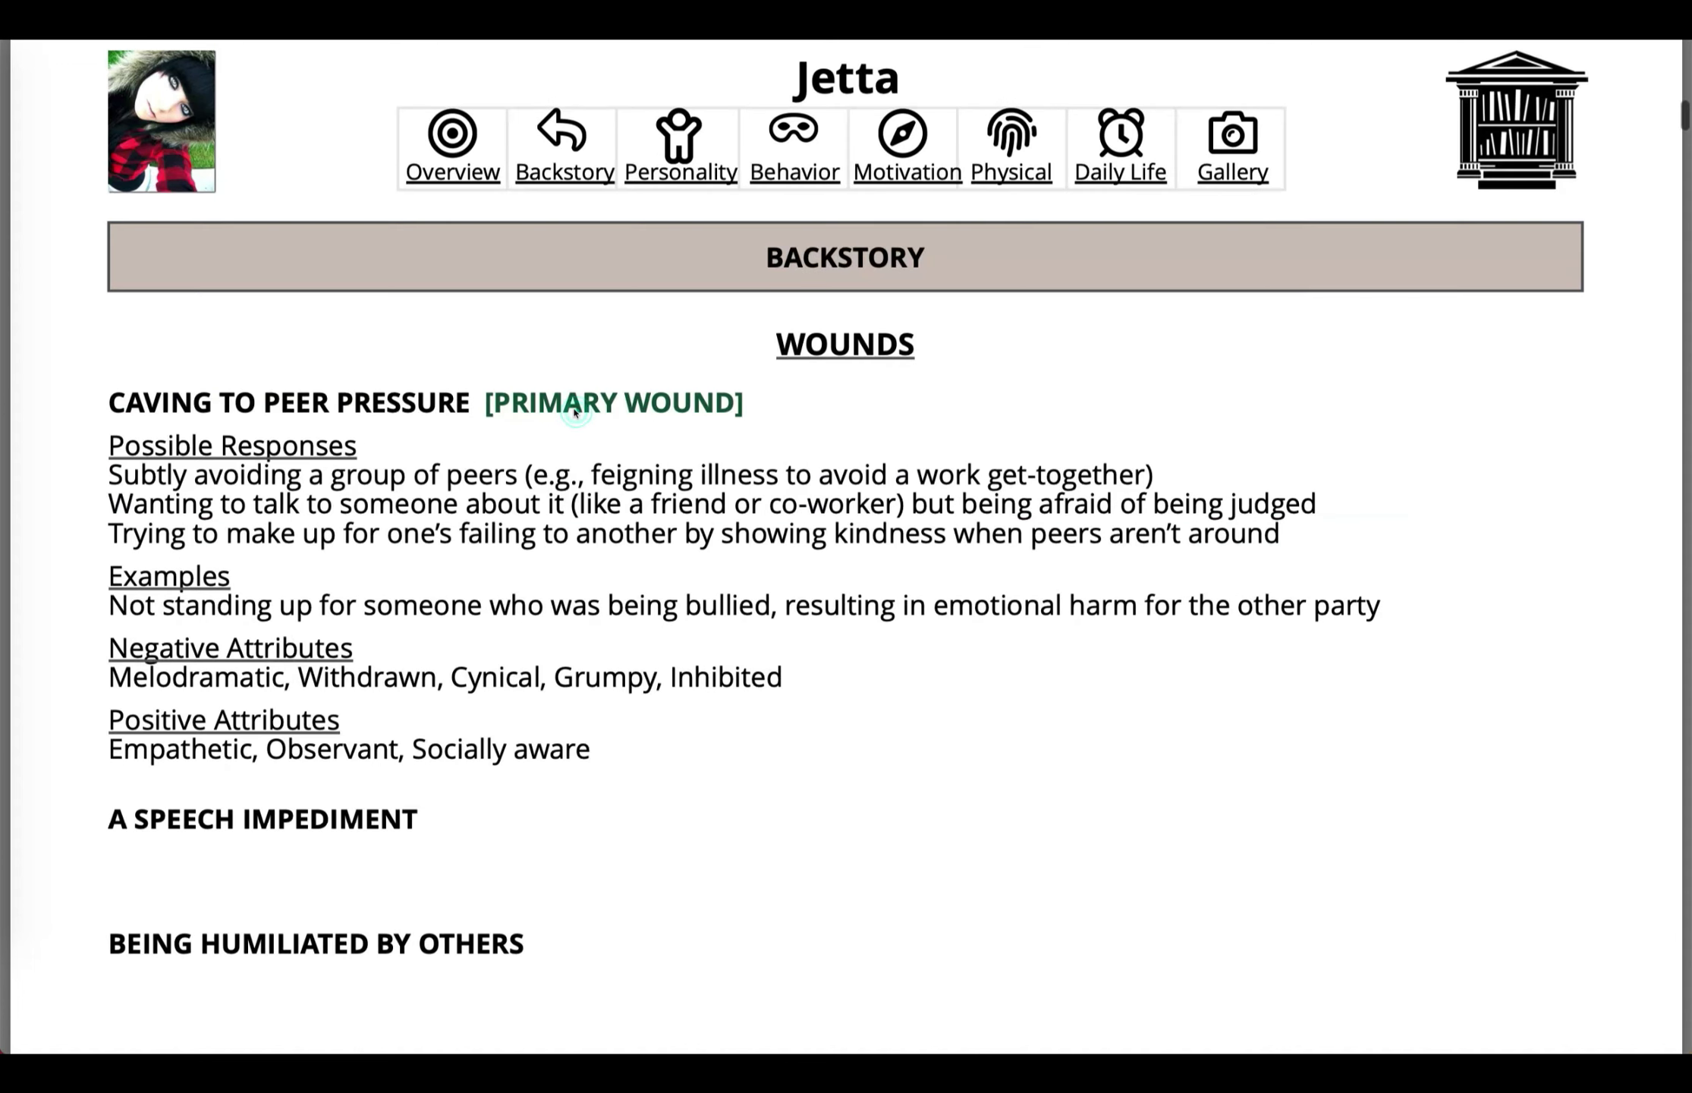
{"action": "left_click", "coordinate": [698, 176]}
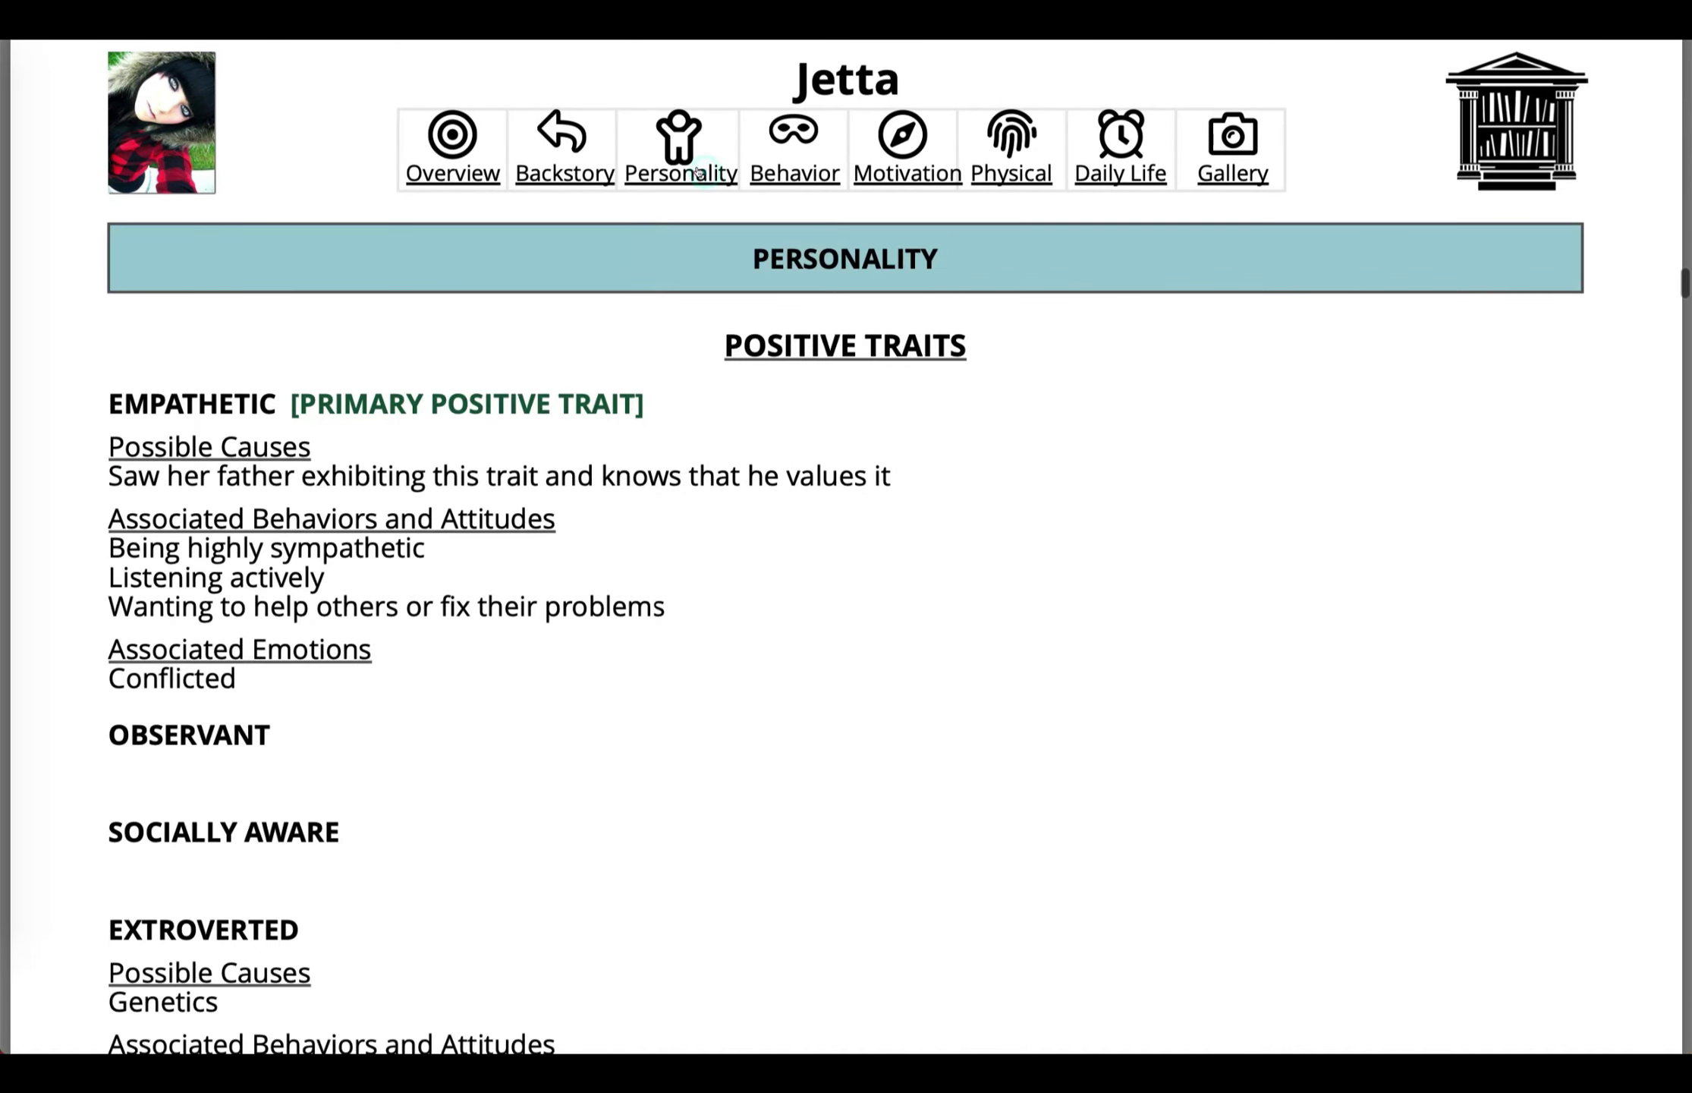
{"action": "left_click", "coordinate": [873, 176]}
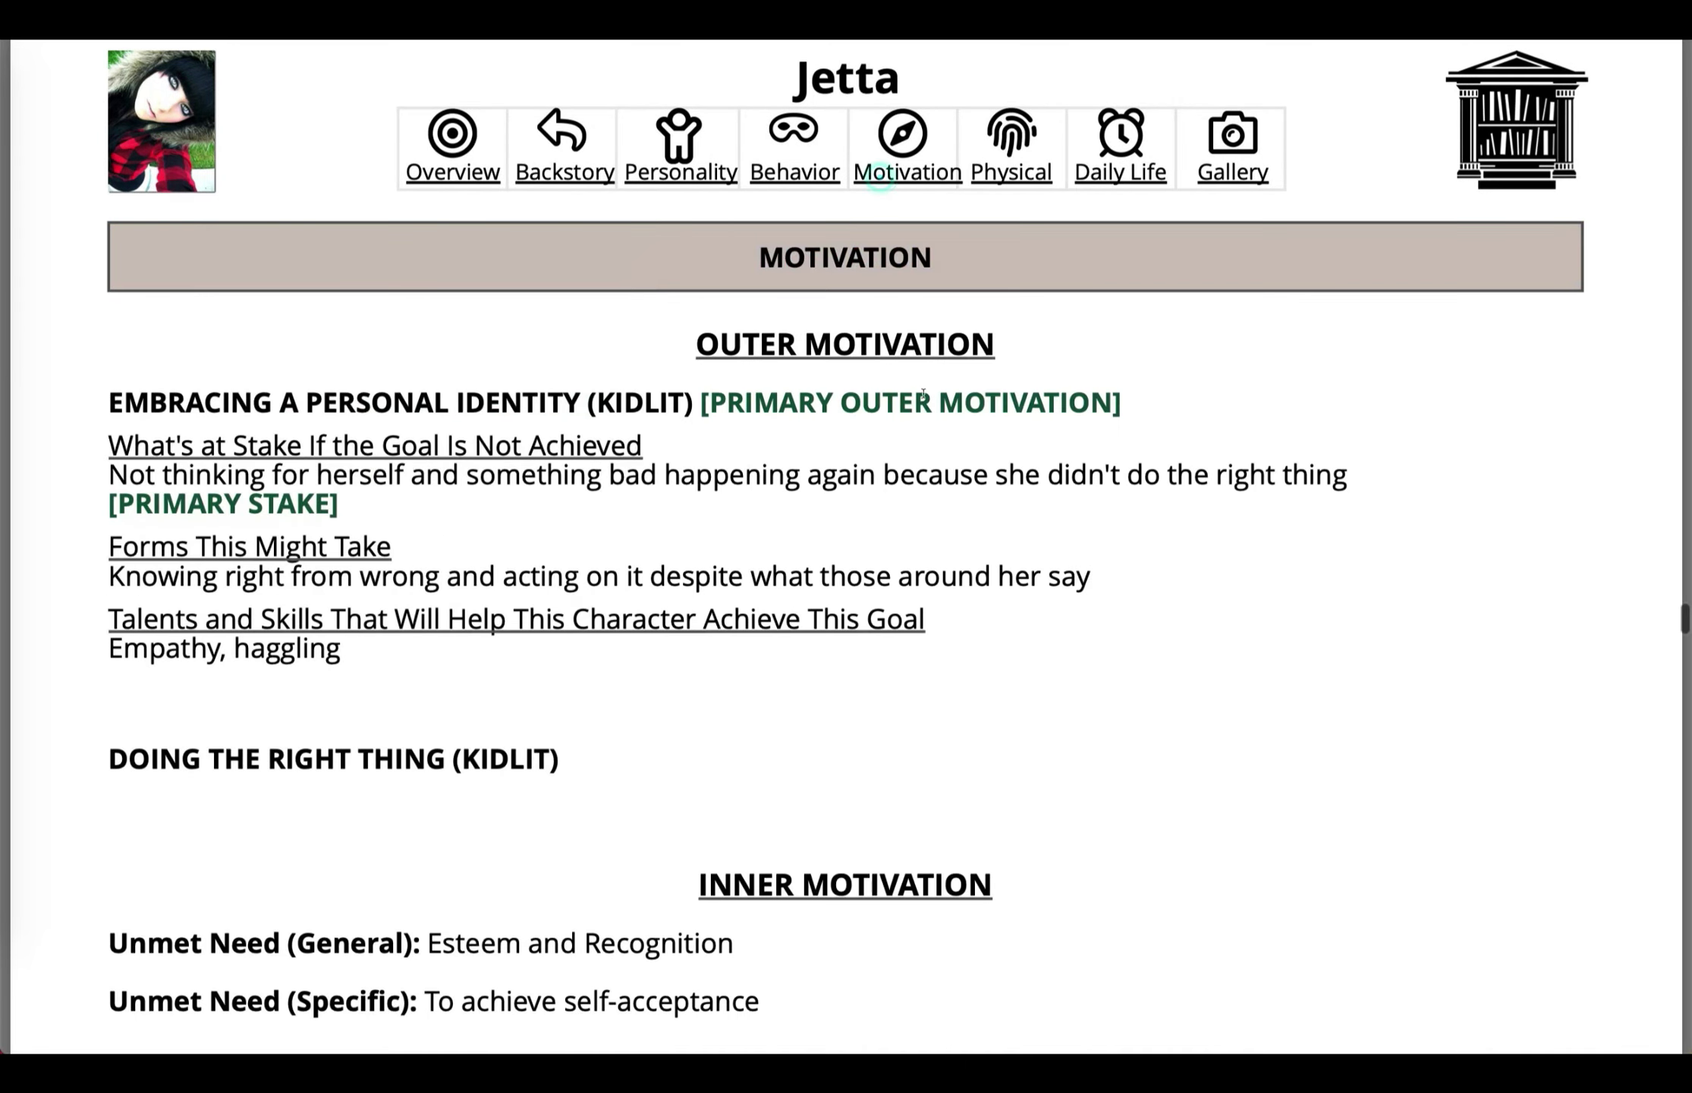
{"action": "scroll", "coordinate": [924, 393], "scroll_direction": "down", "scroll_amount": 5}
{"action": "scroll", "coordinate": [924, 393], "scroll_direction": "down", "scroll_amount": 4}
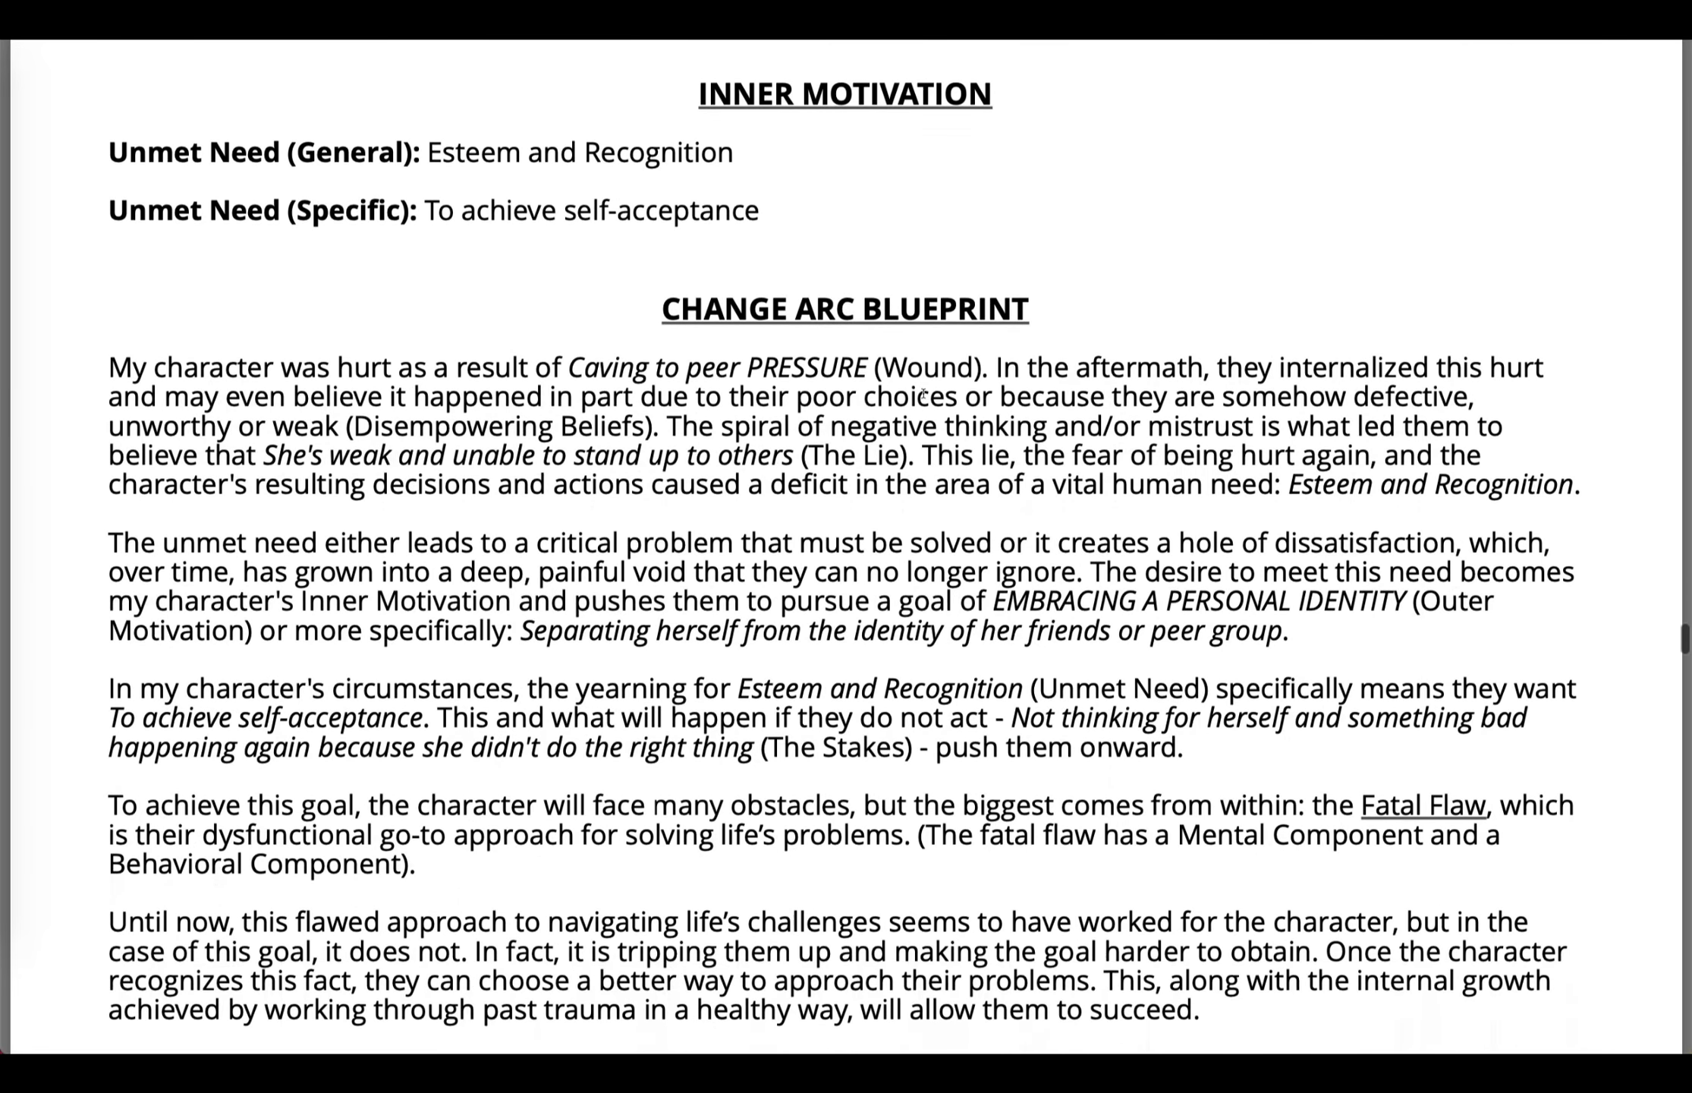